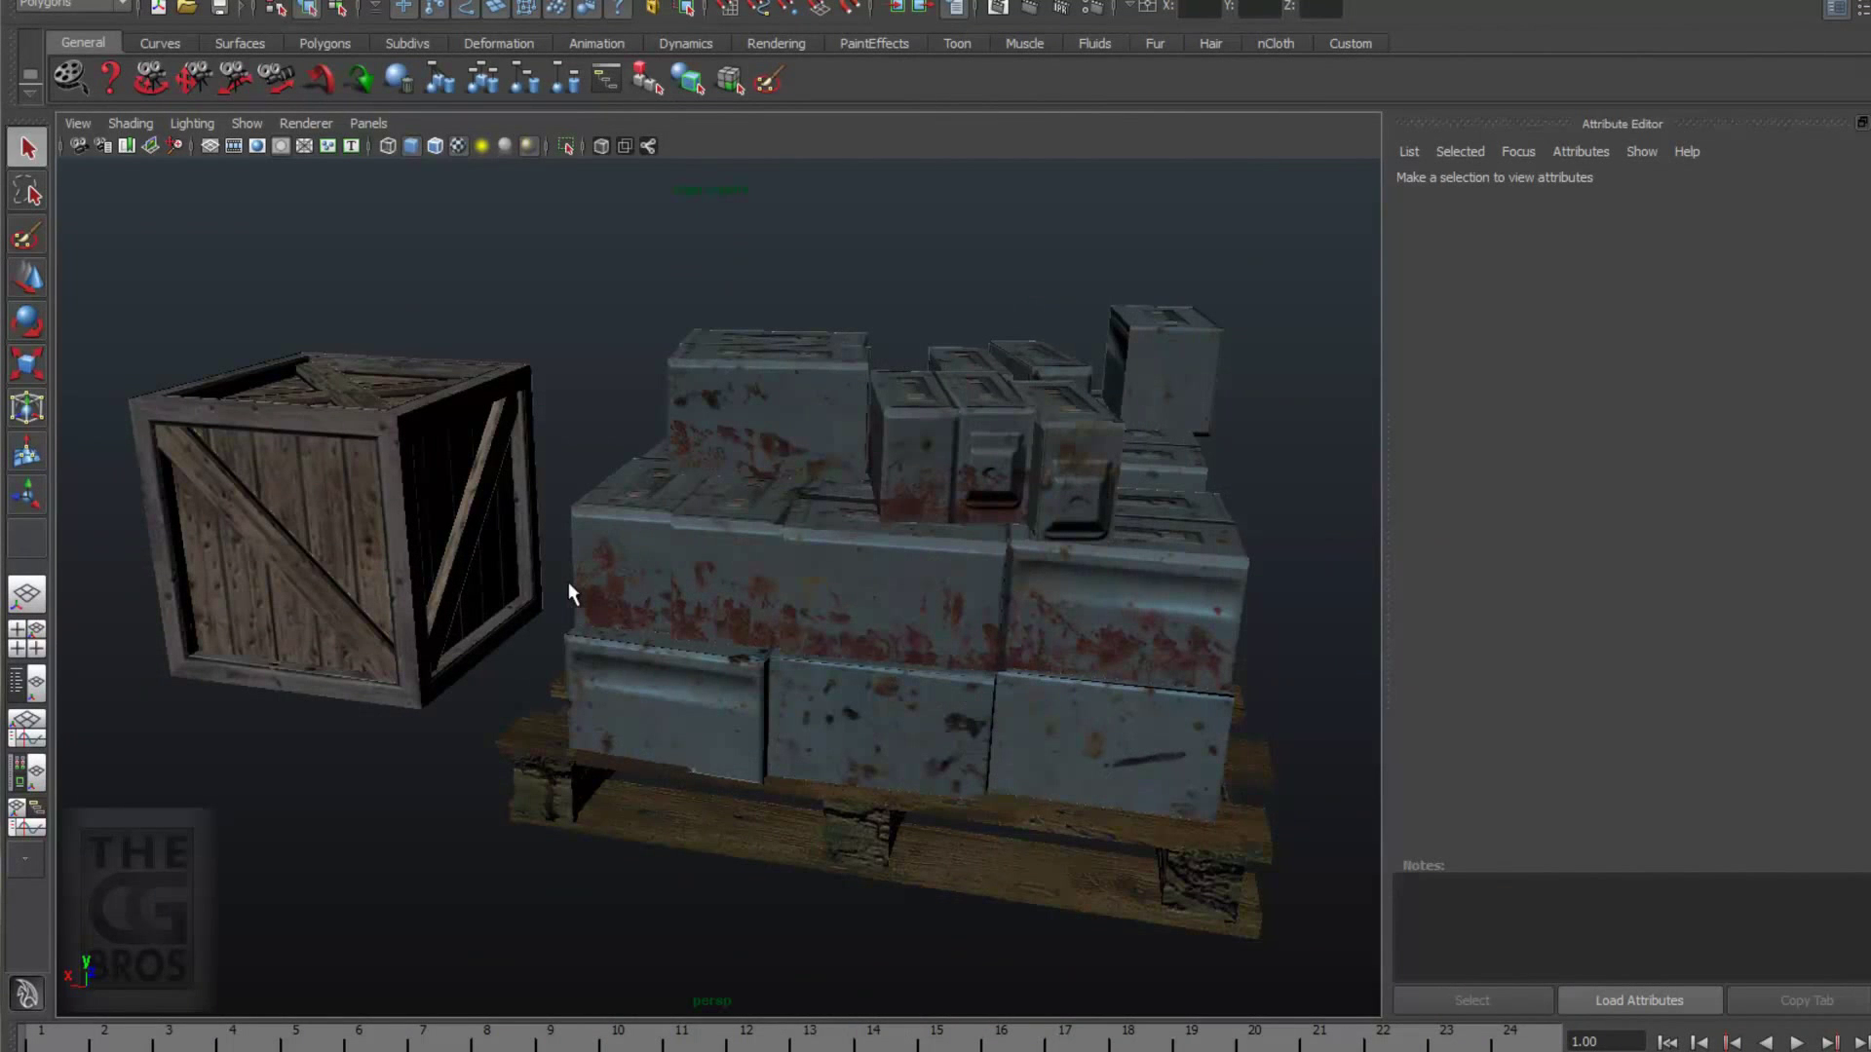
# Tumble, dolly and track around the Maya crate, metal box stack and pallet from several angles.
pyautogui.keyDown('alt'); pyautogui.moveTo(569, 582); pyautogui.dragTo(714, 558); pyautogui.keyUp('alt')
pyautogui.keyDown('alt'); pyautogui.moveTo(715, 557); pyautogui.dragTo(956, 614, button='right'); pyautogui.keyUp('alt')
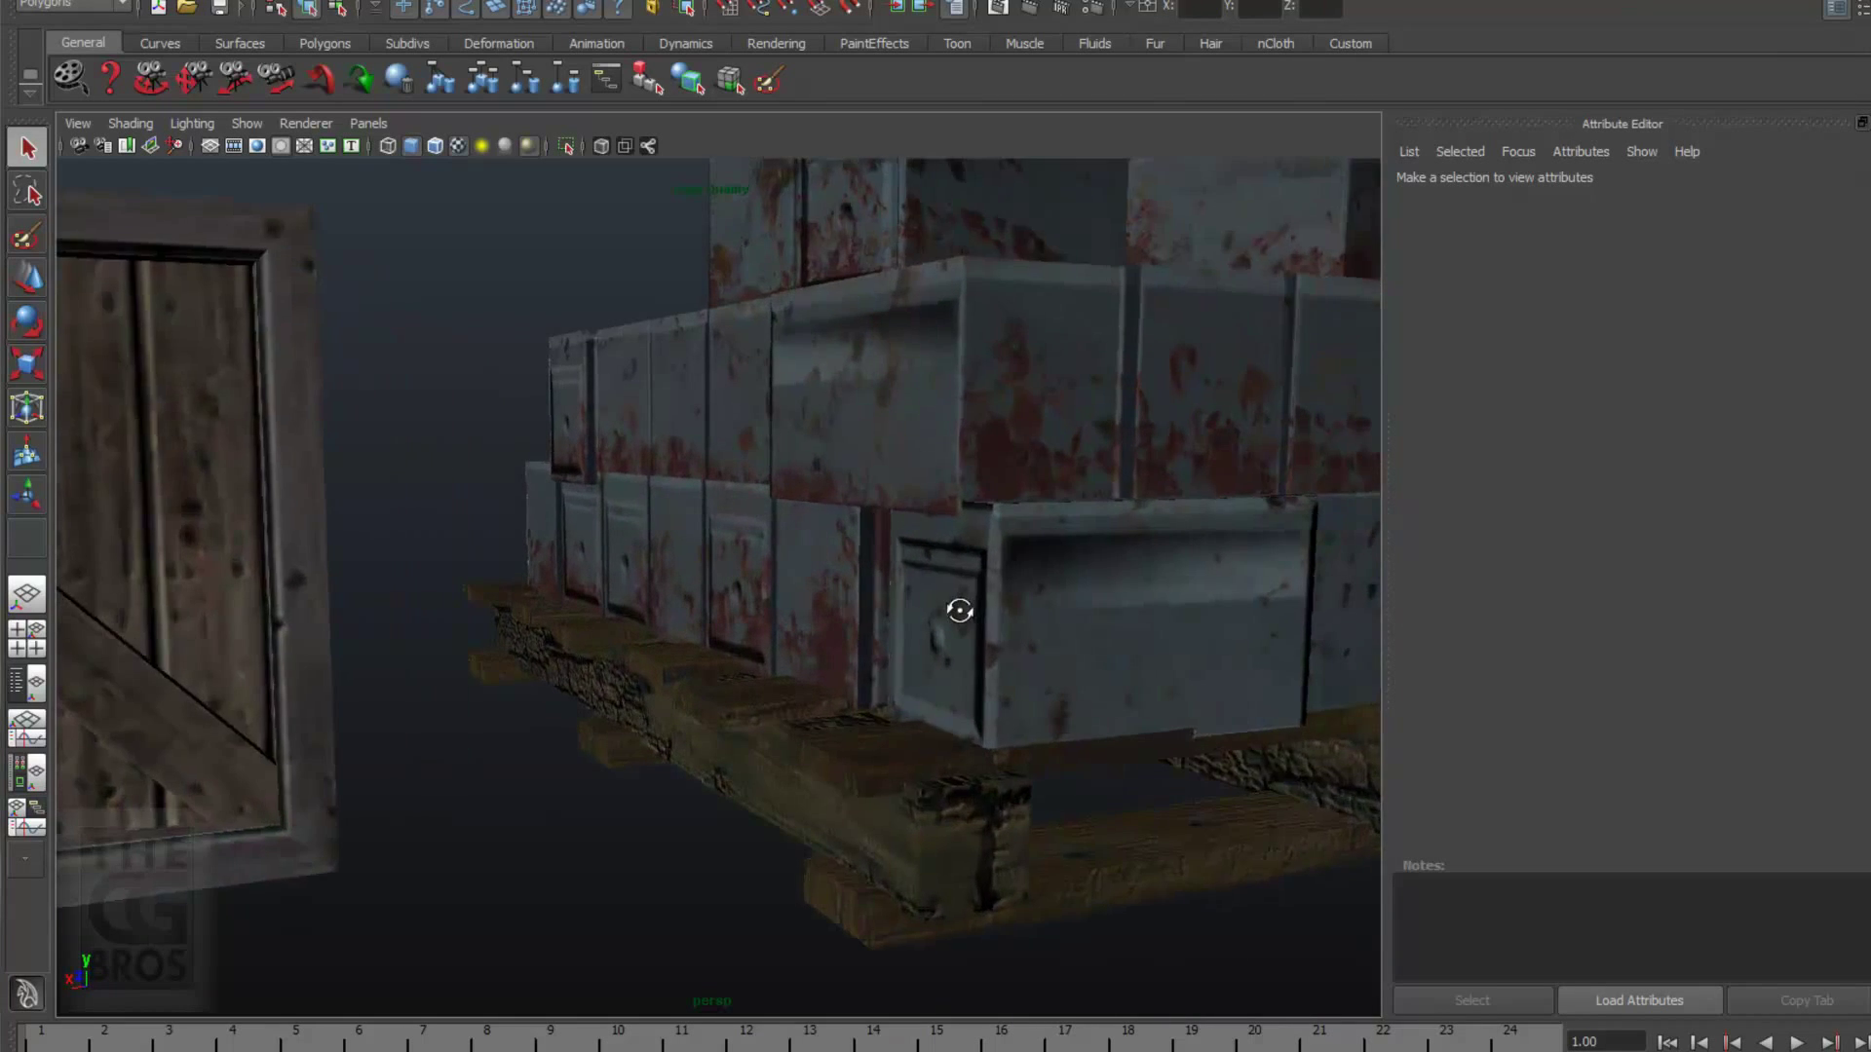
pyautogui.keyDown('alt'); pyautogui.moveTo(956, 614); pyautogui.dragTo(869, 769); pyautogui.keyUp('alt')
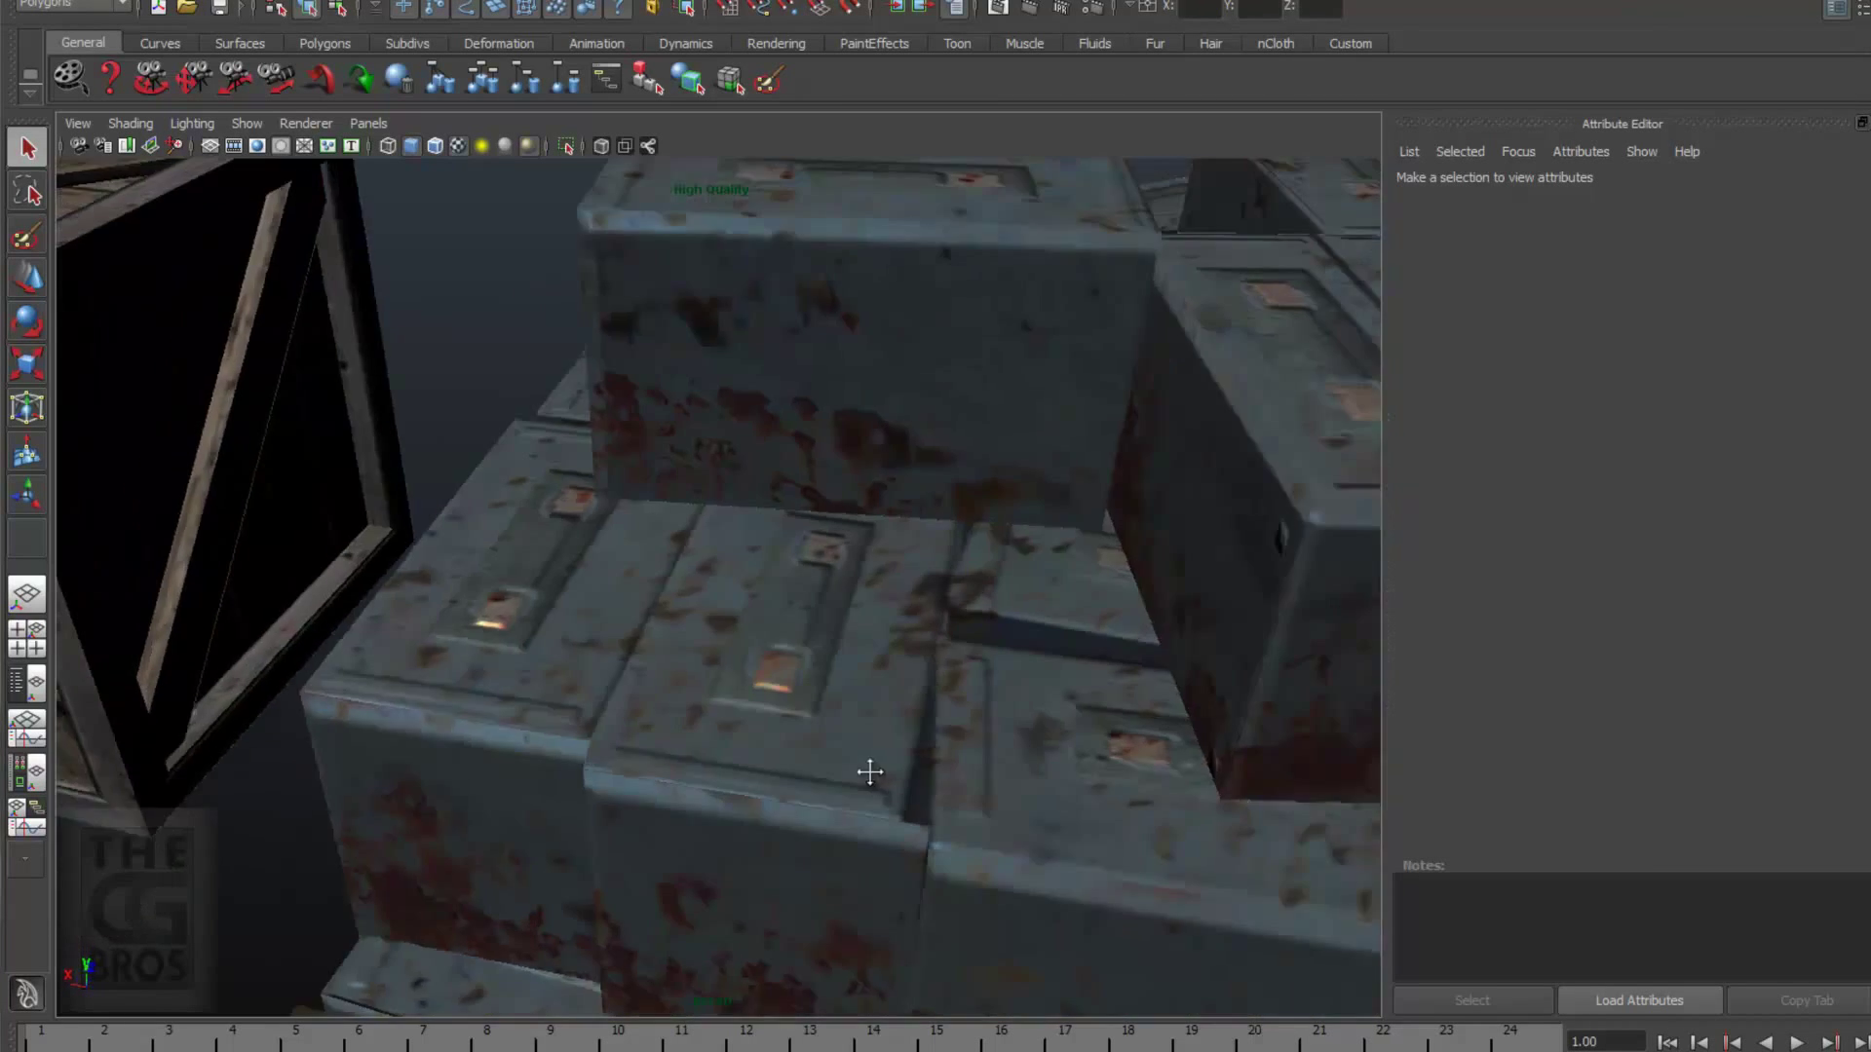
pyautogui.keyDown('alt'); pyautogui.moveTo(868, 769); pyautogui.dragTo(957, 782, button='middle'); pyautogui.keyUp('alt')
pyautogui.keyDown('alt'); pyautogui.moveTo(957, 782); pyautogui.dragTo(635, 693, button='right'); pyautogui.keyUp('alt')
pyautogui.moveTo(635, 693)
pyautogui.keyDown('alt'); pyautogui.mouseDown(button='middle')
pyautogui.moveTo(682, 693)
pyautogui.moveTo(630, 703)
pyautogui.mouseUp(button='middle'); pyautogui.keyUp('alt')
pyautogui.keyDown('alt'); pyautogui.moveTo(630, 702); pyautogui.dragTo(531, 679, button='right'); pyautogui.keyUp('alt')
pyautogui.keyDown('alt'); pyautogui.moveTo(531, 679); pyautogui.dragTo(588, 656); pyautogui.keyUp('alt')
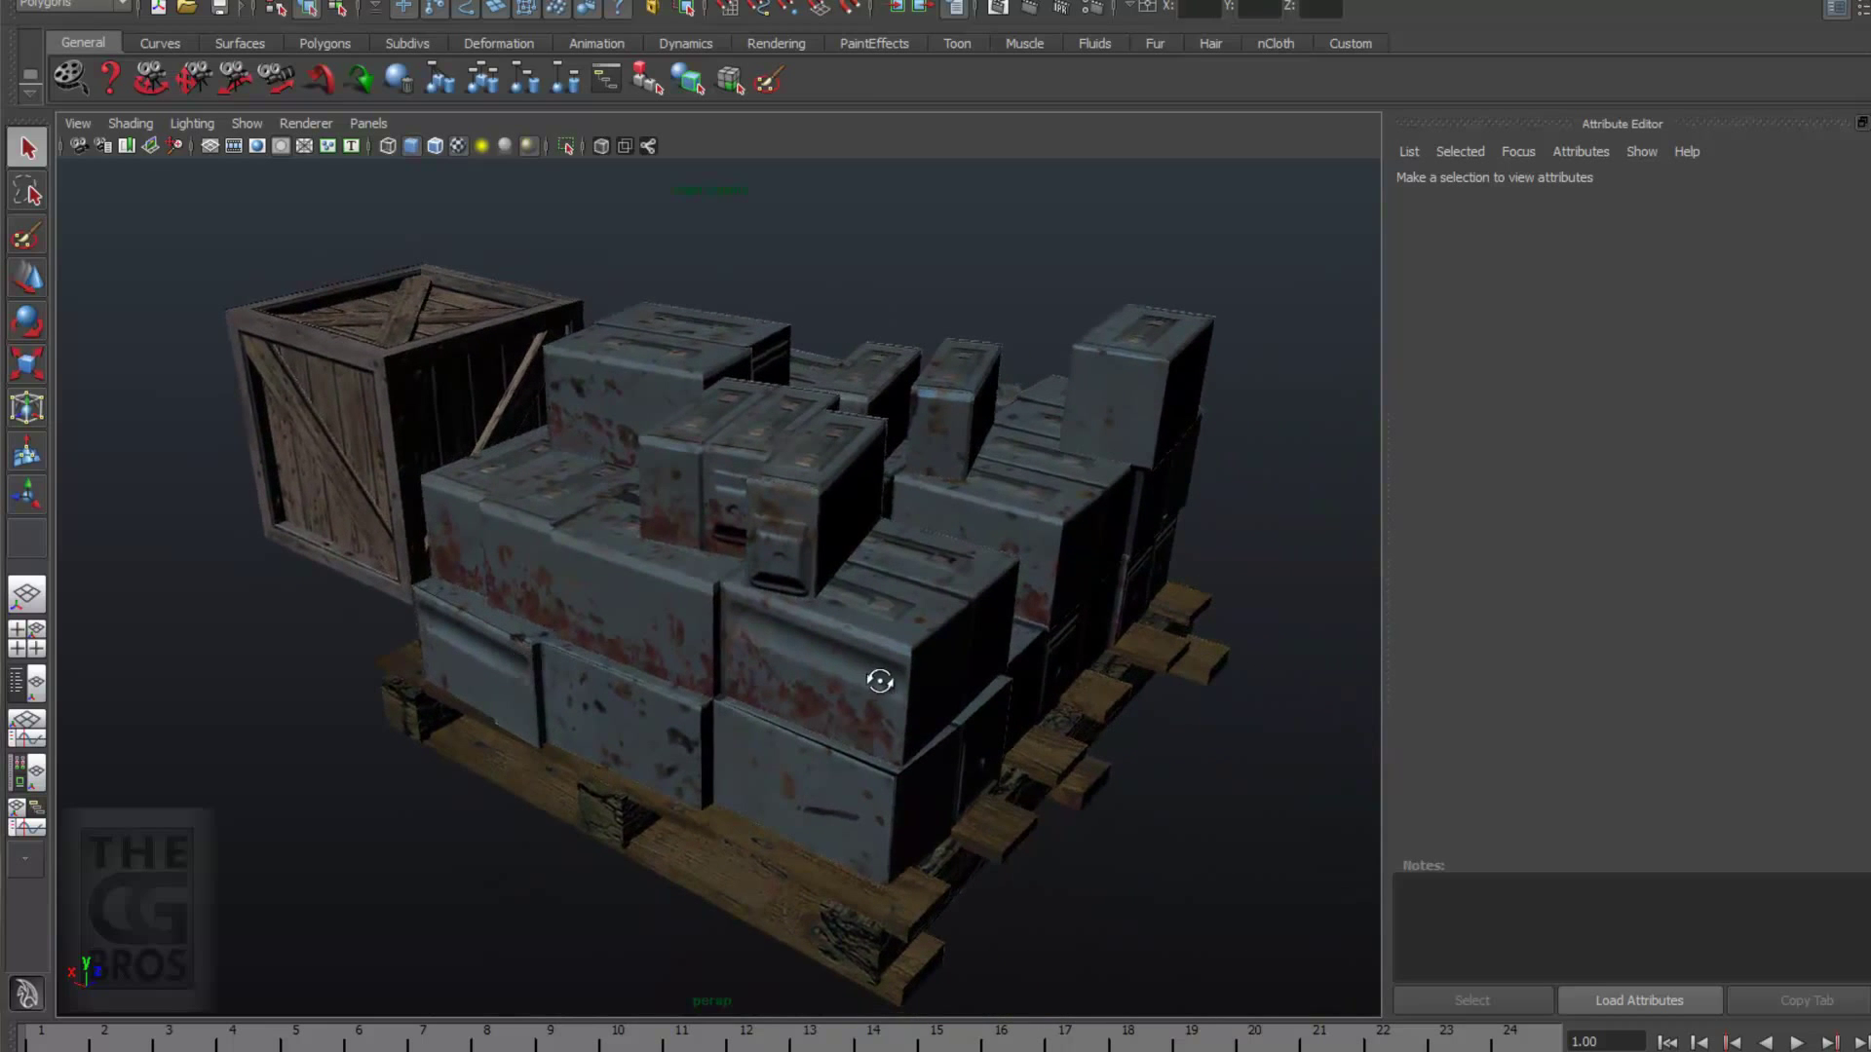
pyautogui.keyDown('alt'); pyautogui.moveTo(860, 698); pyautogui.dragTo(640, 752); pyautogui.keyUp('alt')
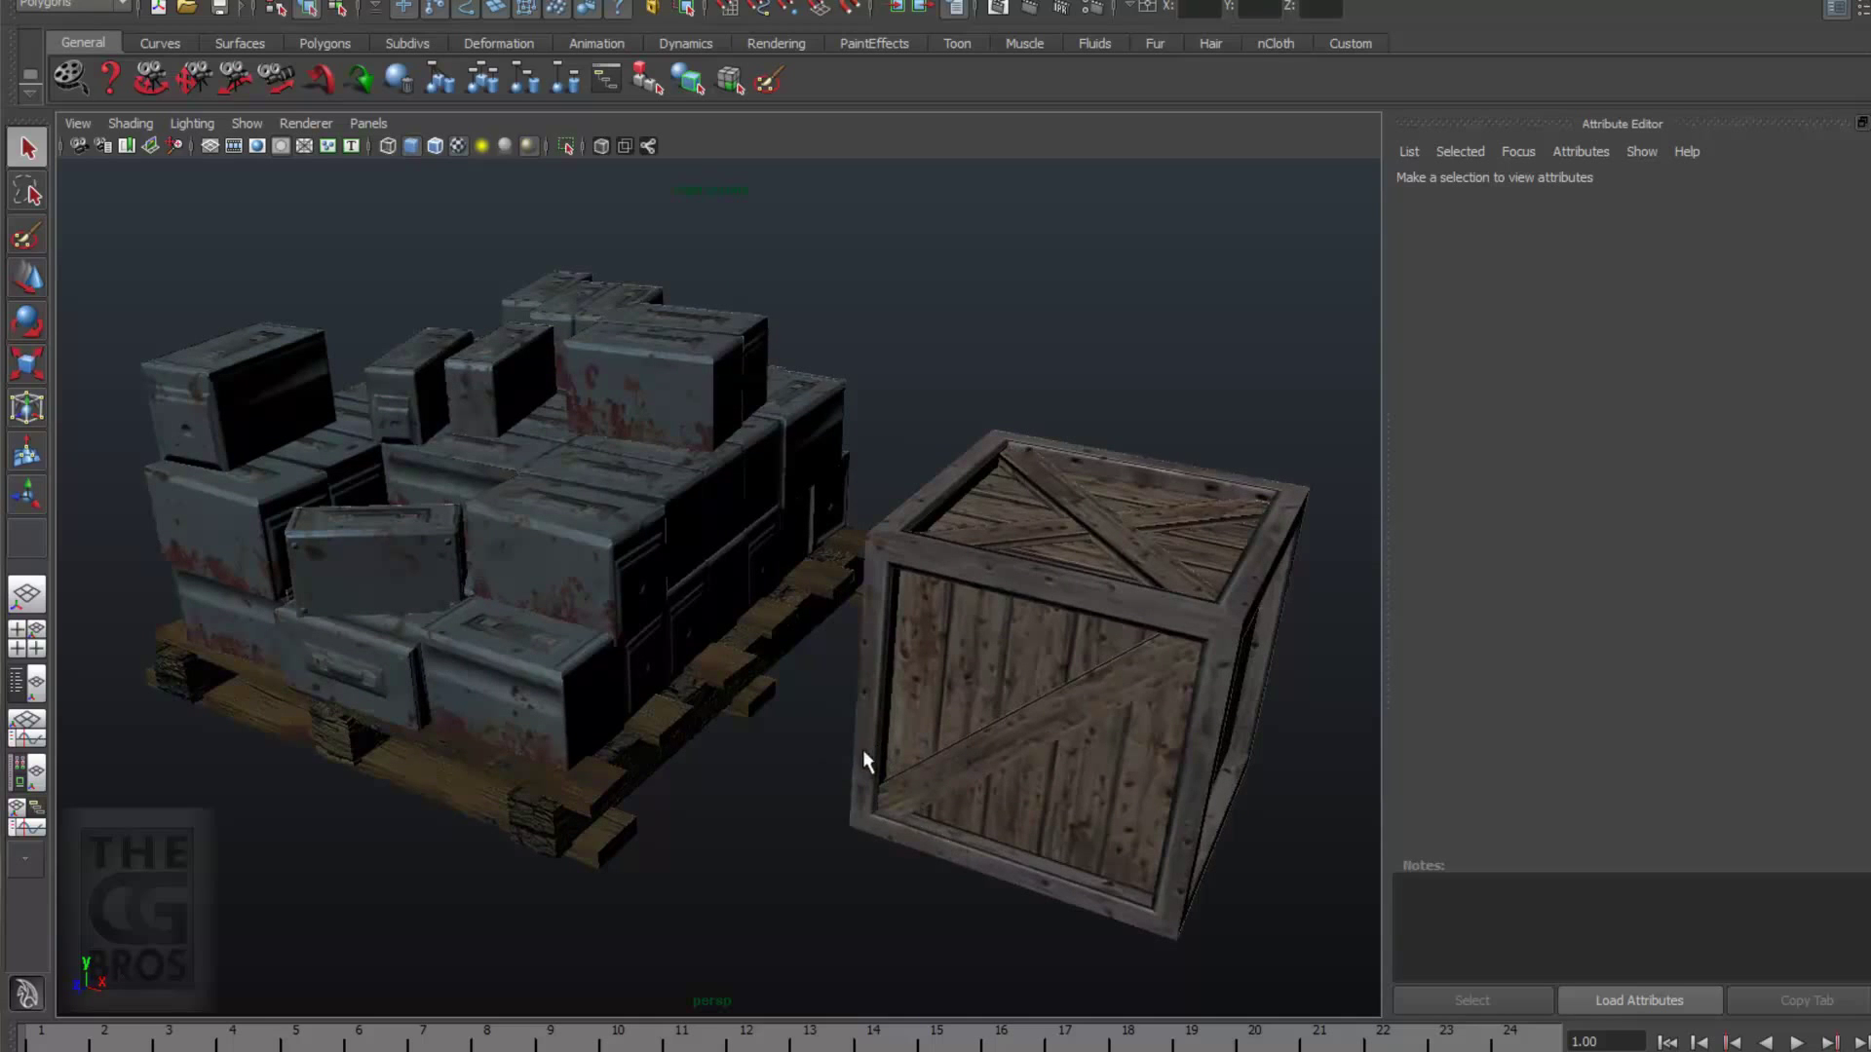
pyautogui.keyDown('alt'); pyautogui.moveTo(865, 754); pyautogui.dragTo(833, 736); pyautogui.keyUp('alt')
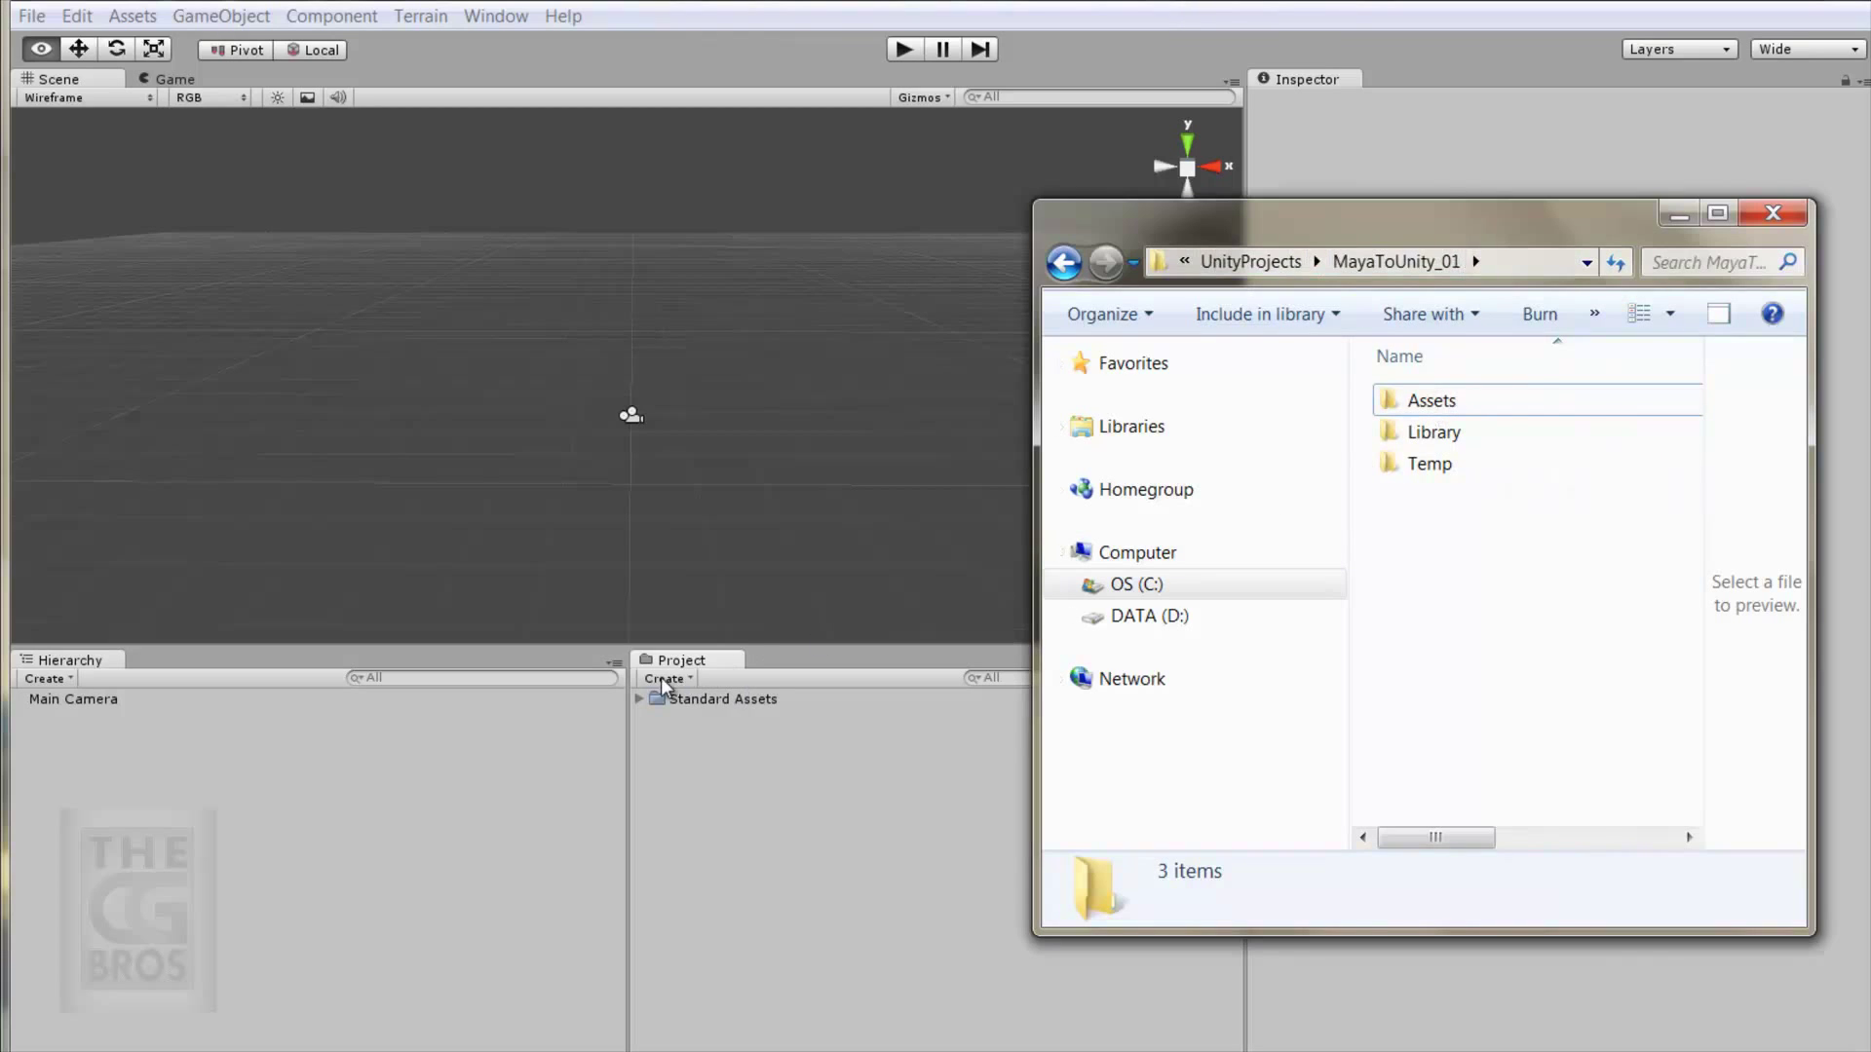
pyautogui.click(639, 701)
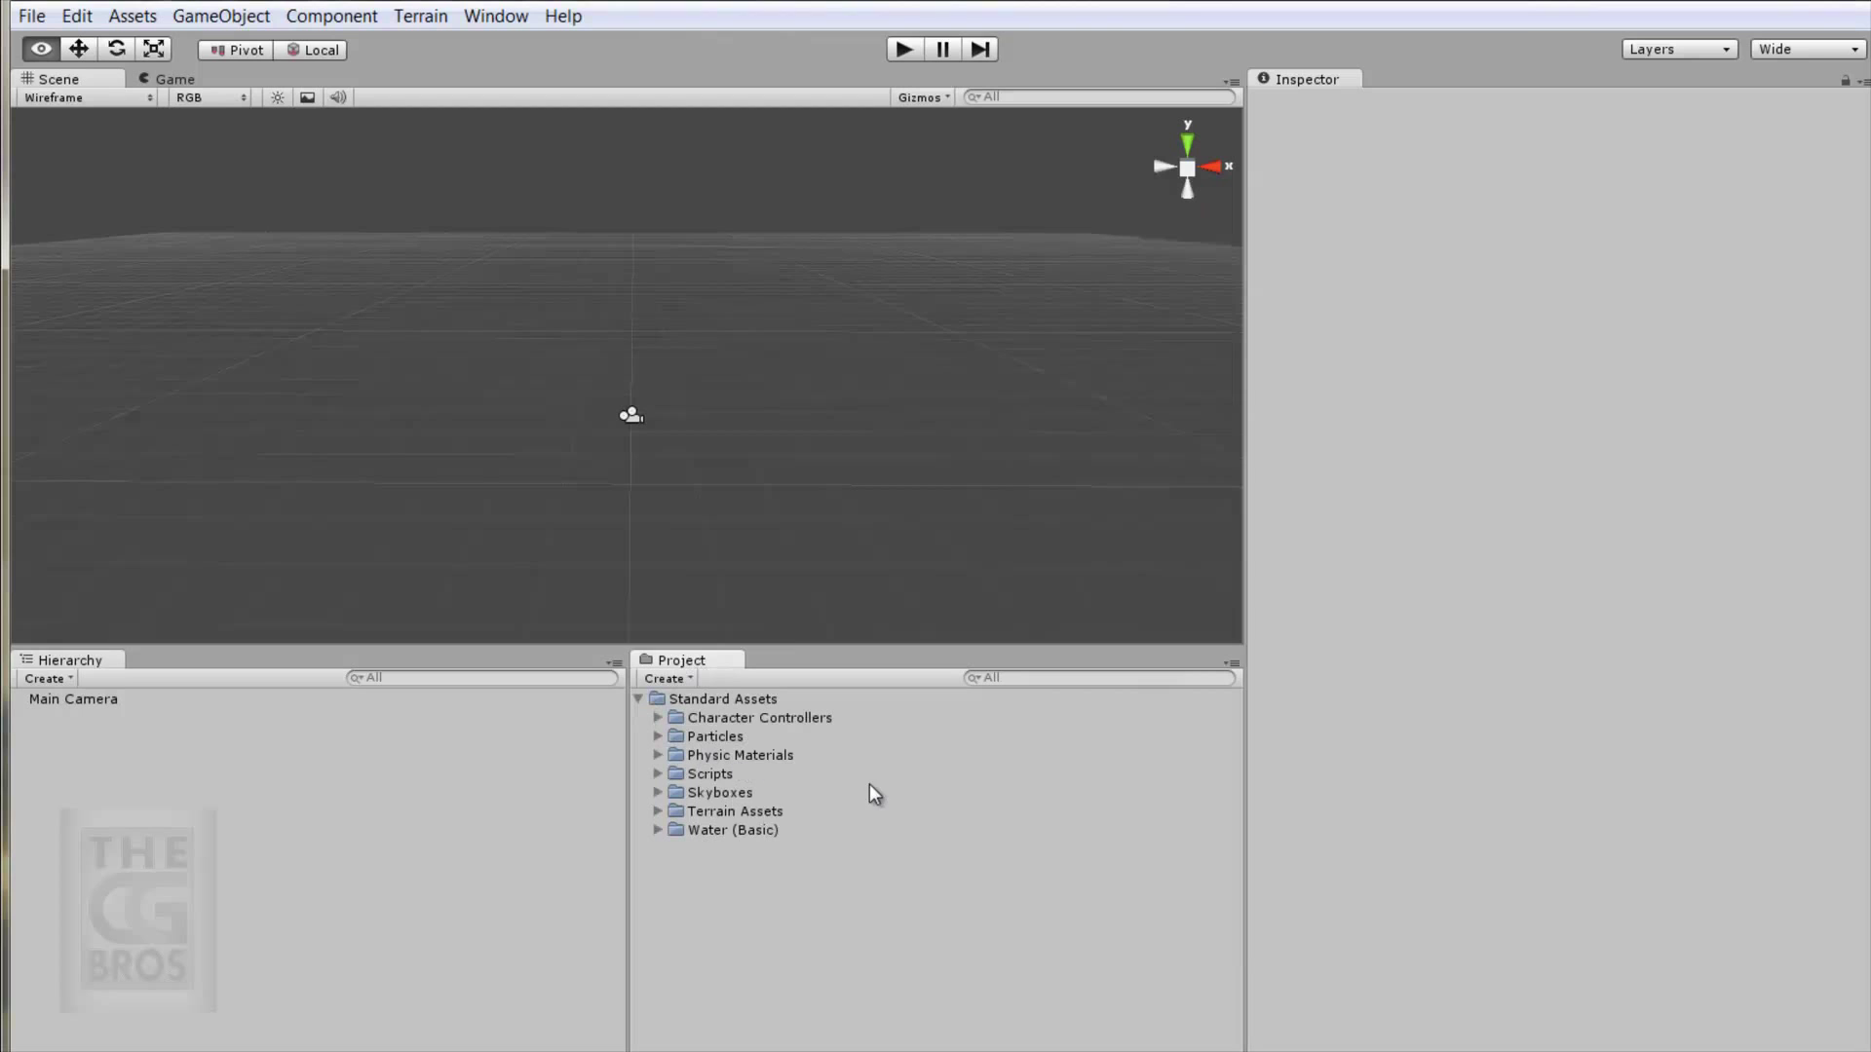
pyautogui.hotkey('alt', 'Tab')
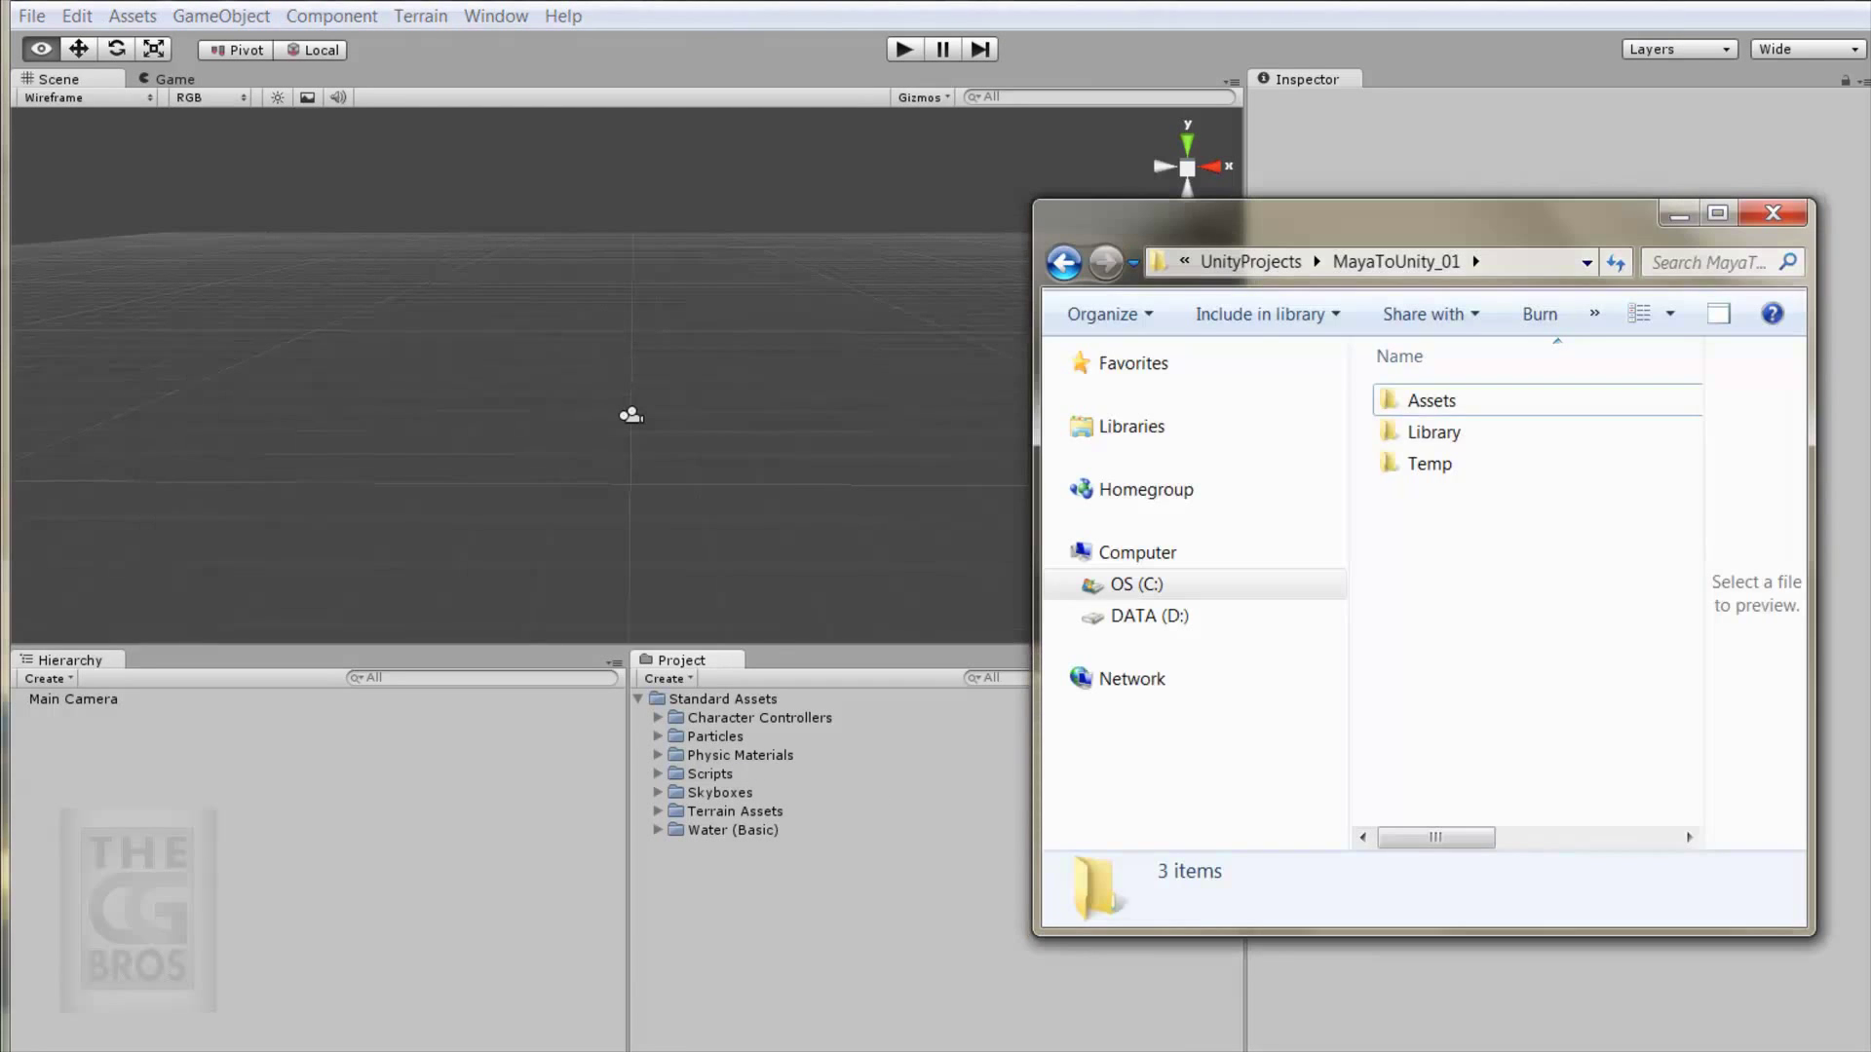
pyautogui.doubleClick(1413, 398)
pyautogui.doubleClick(1419, 399)
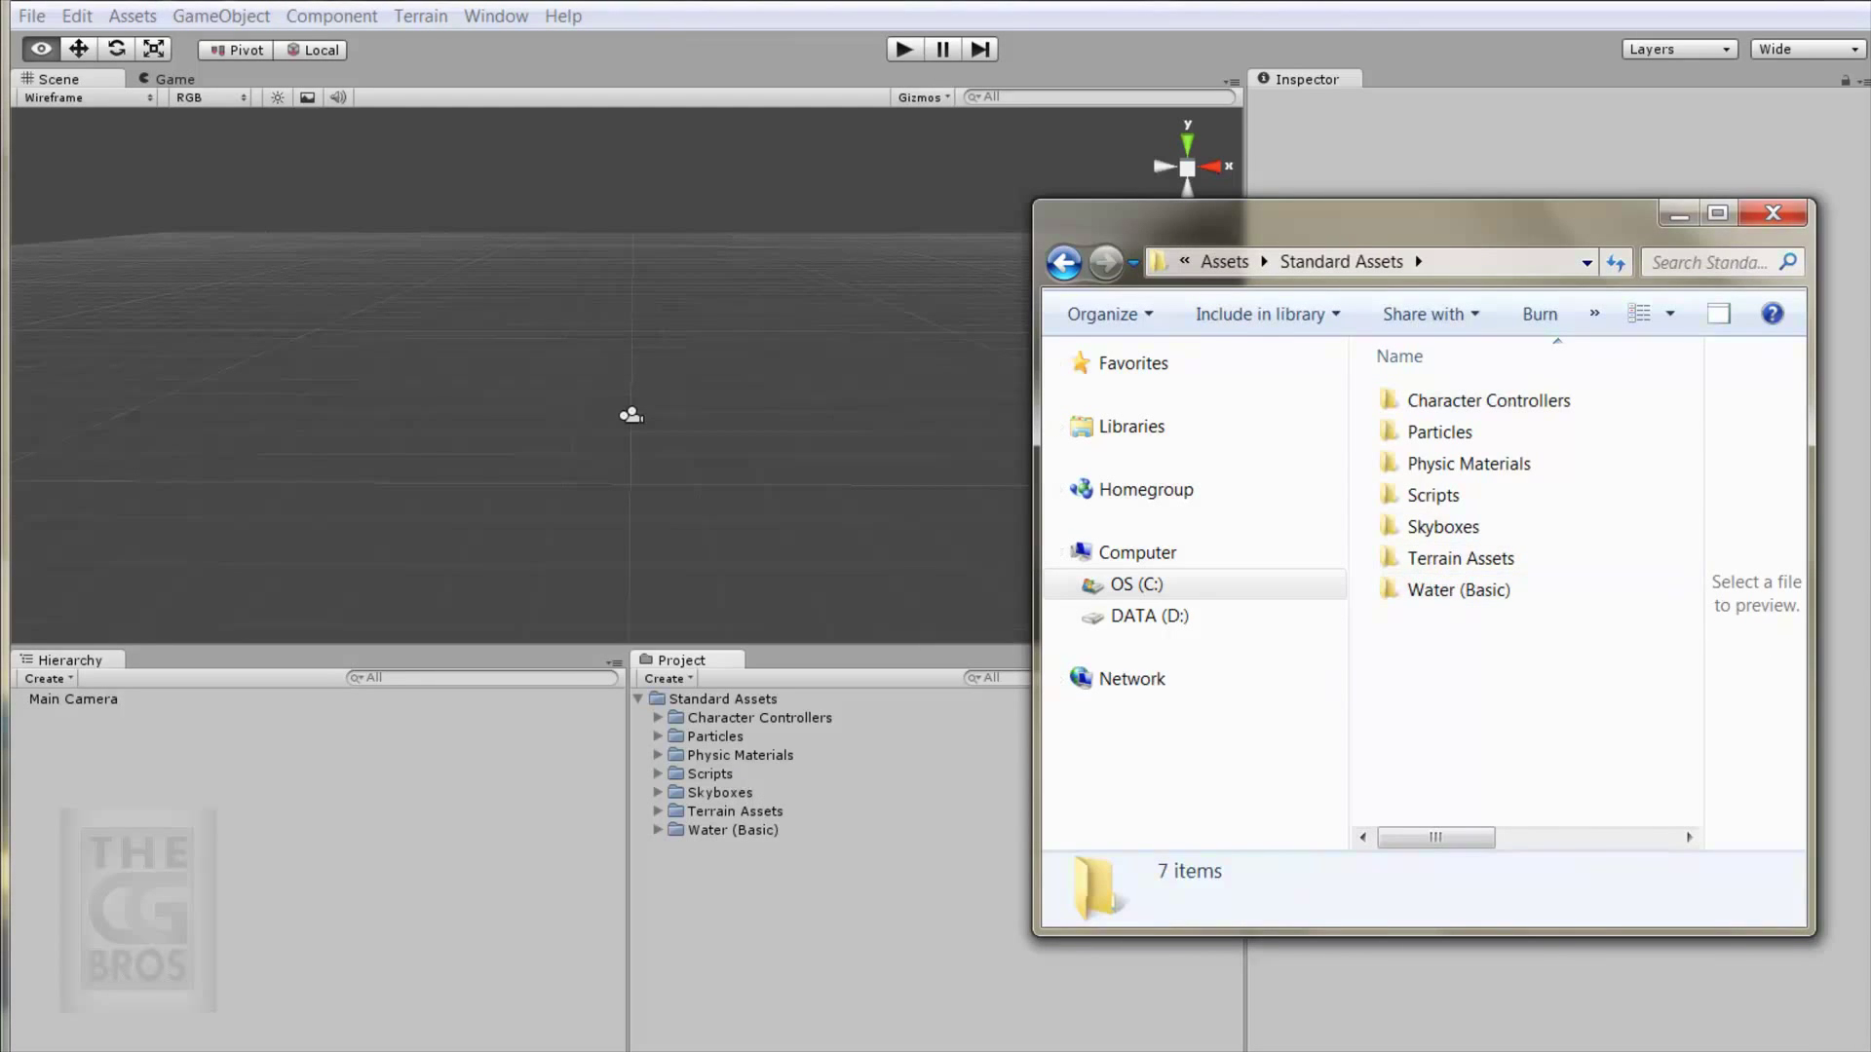
pyautogui.click(1773, 212)
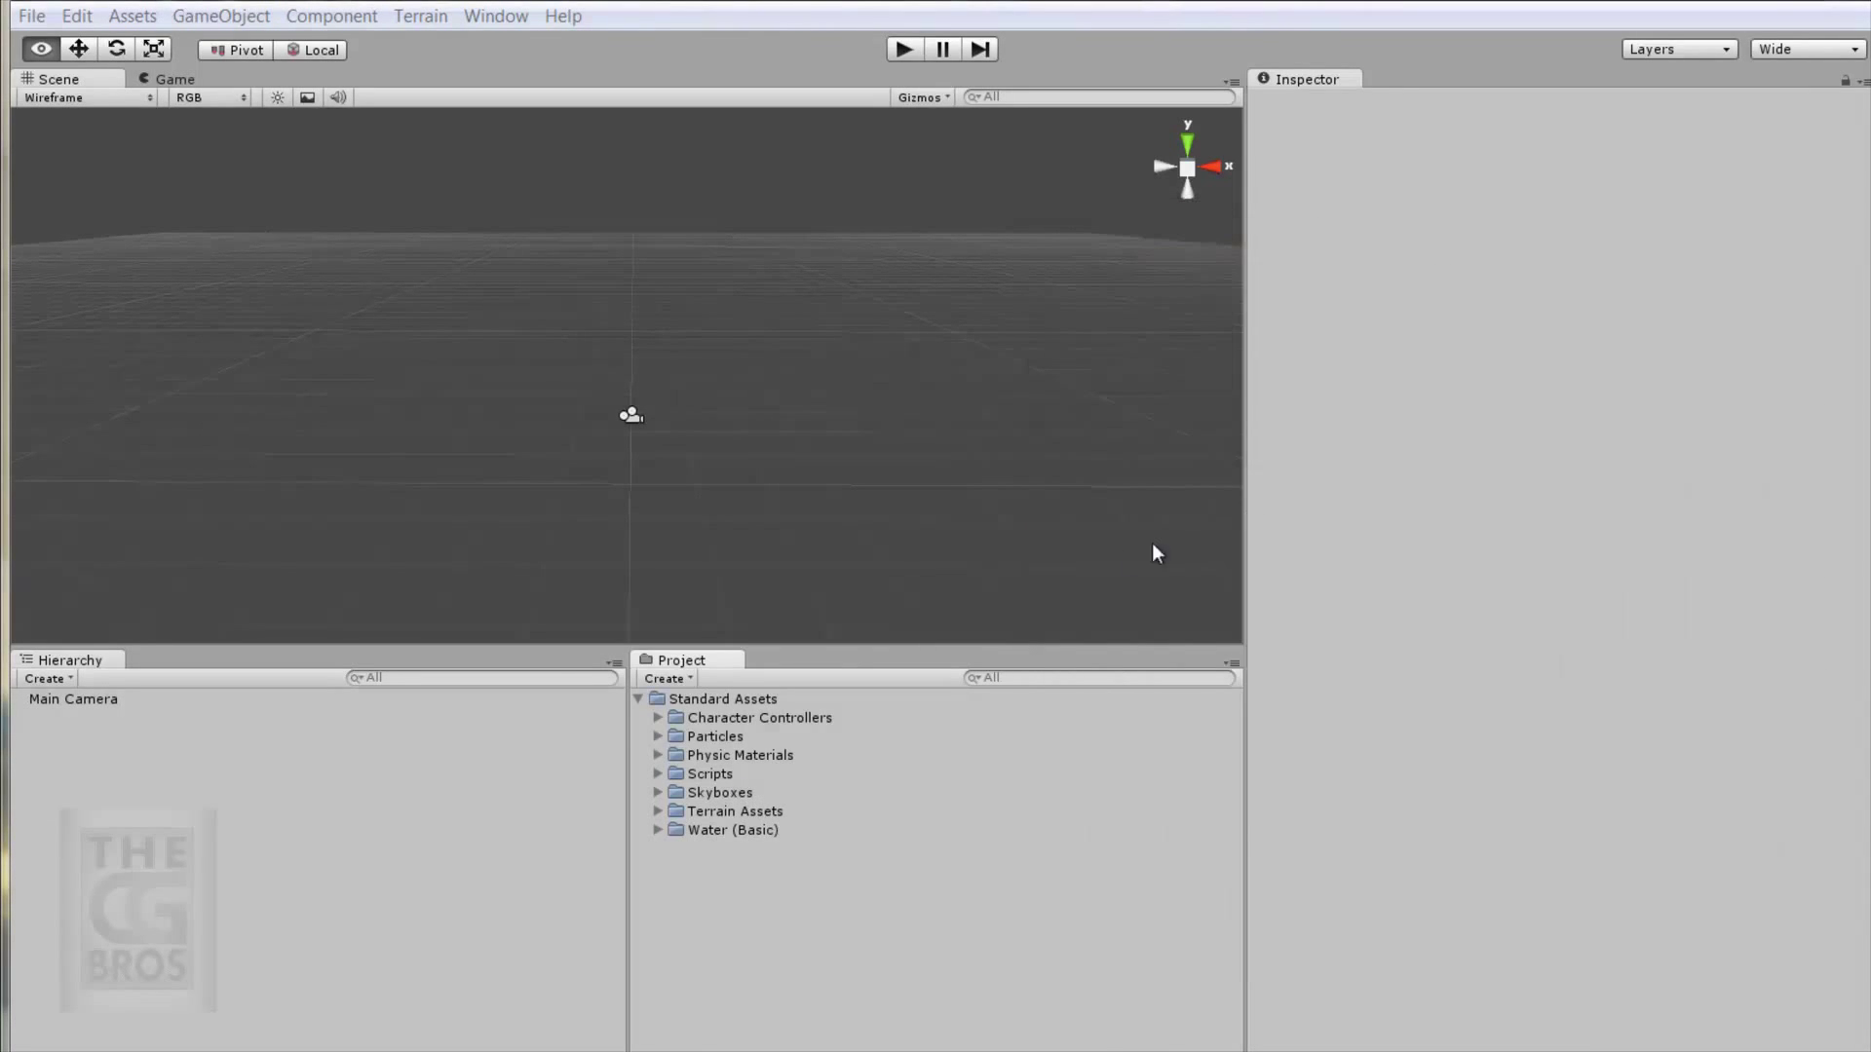
pyautogui.click(638, 699)
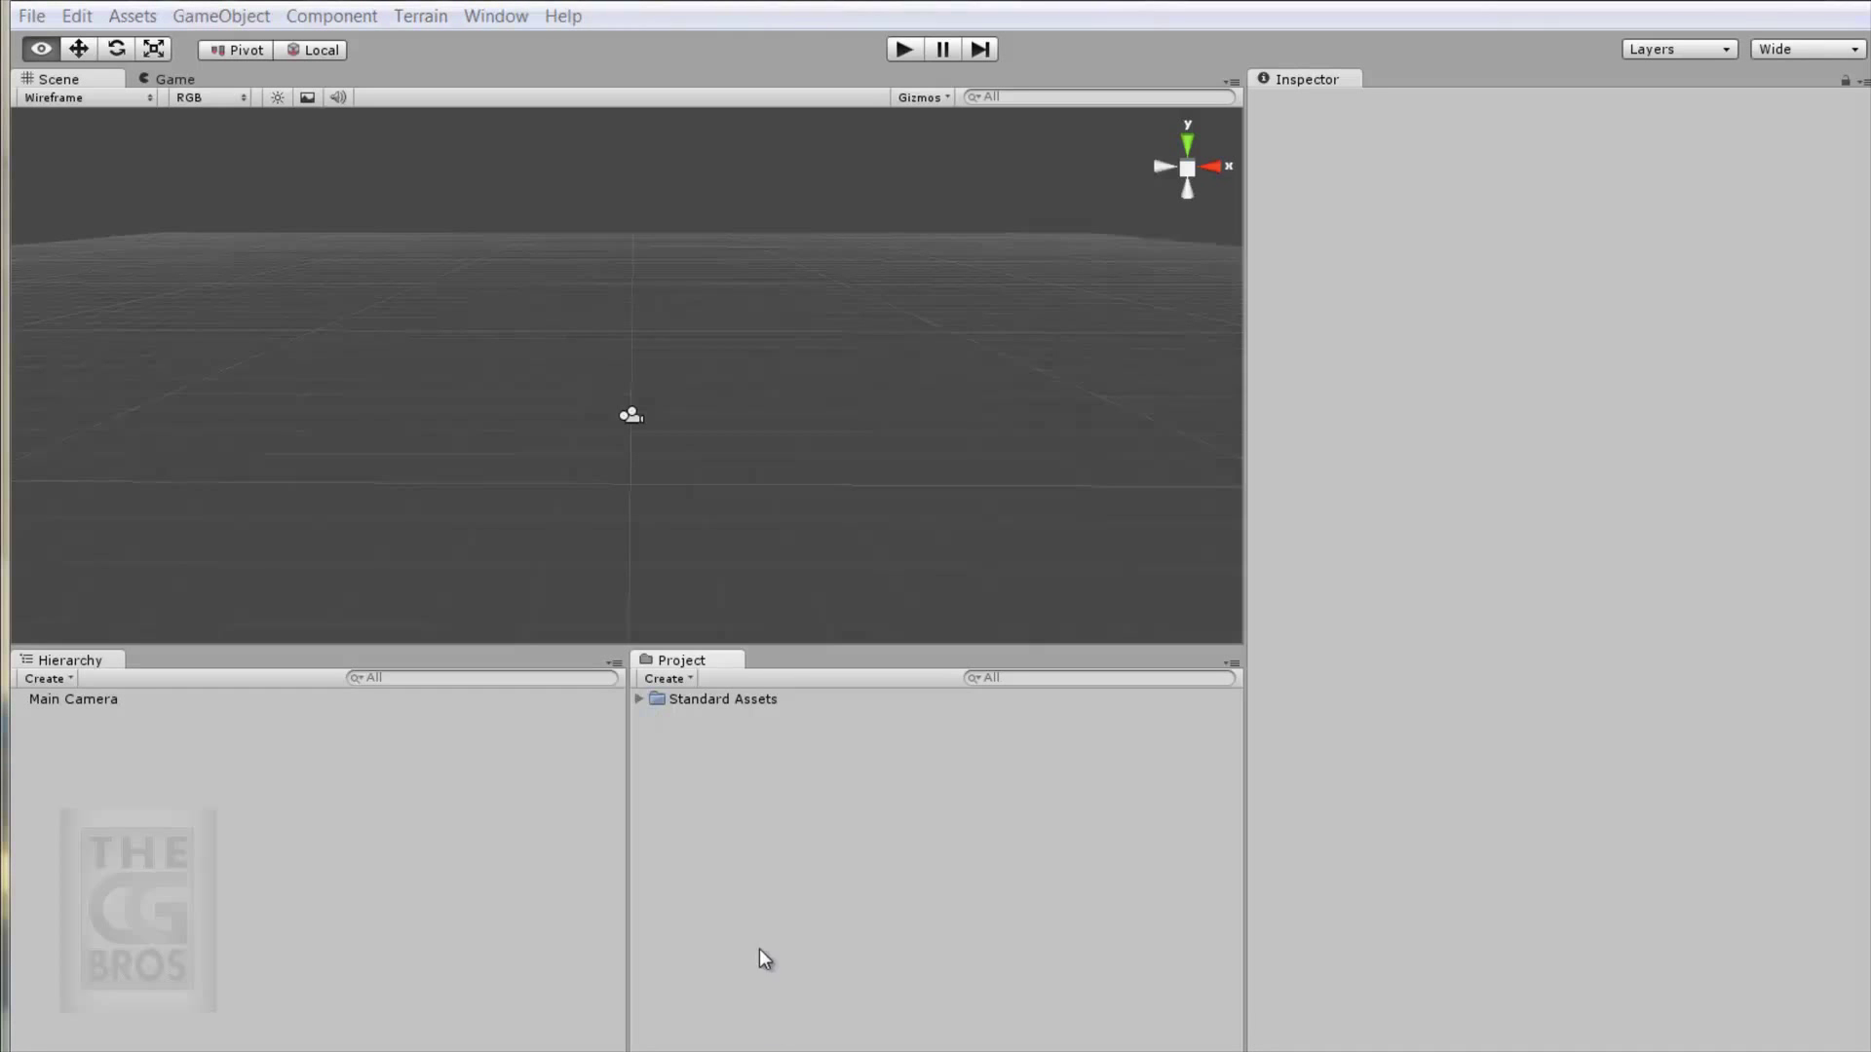
# Create a new project folder named 'Assets'.
pyautogui.click(665, 679)
pyautogui.click(704, 695)
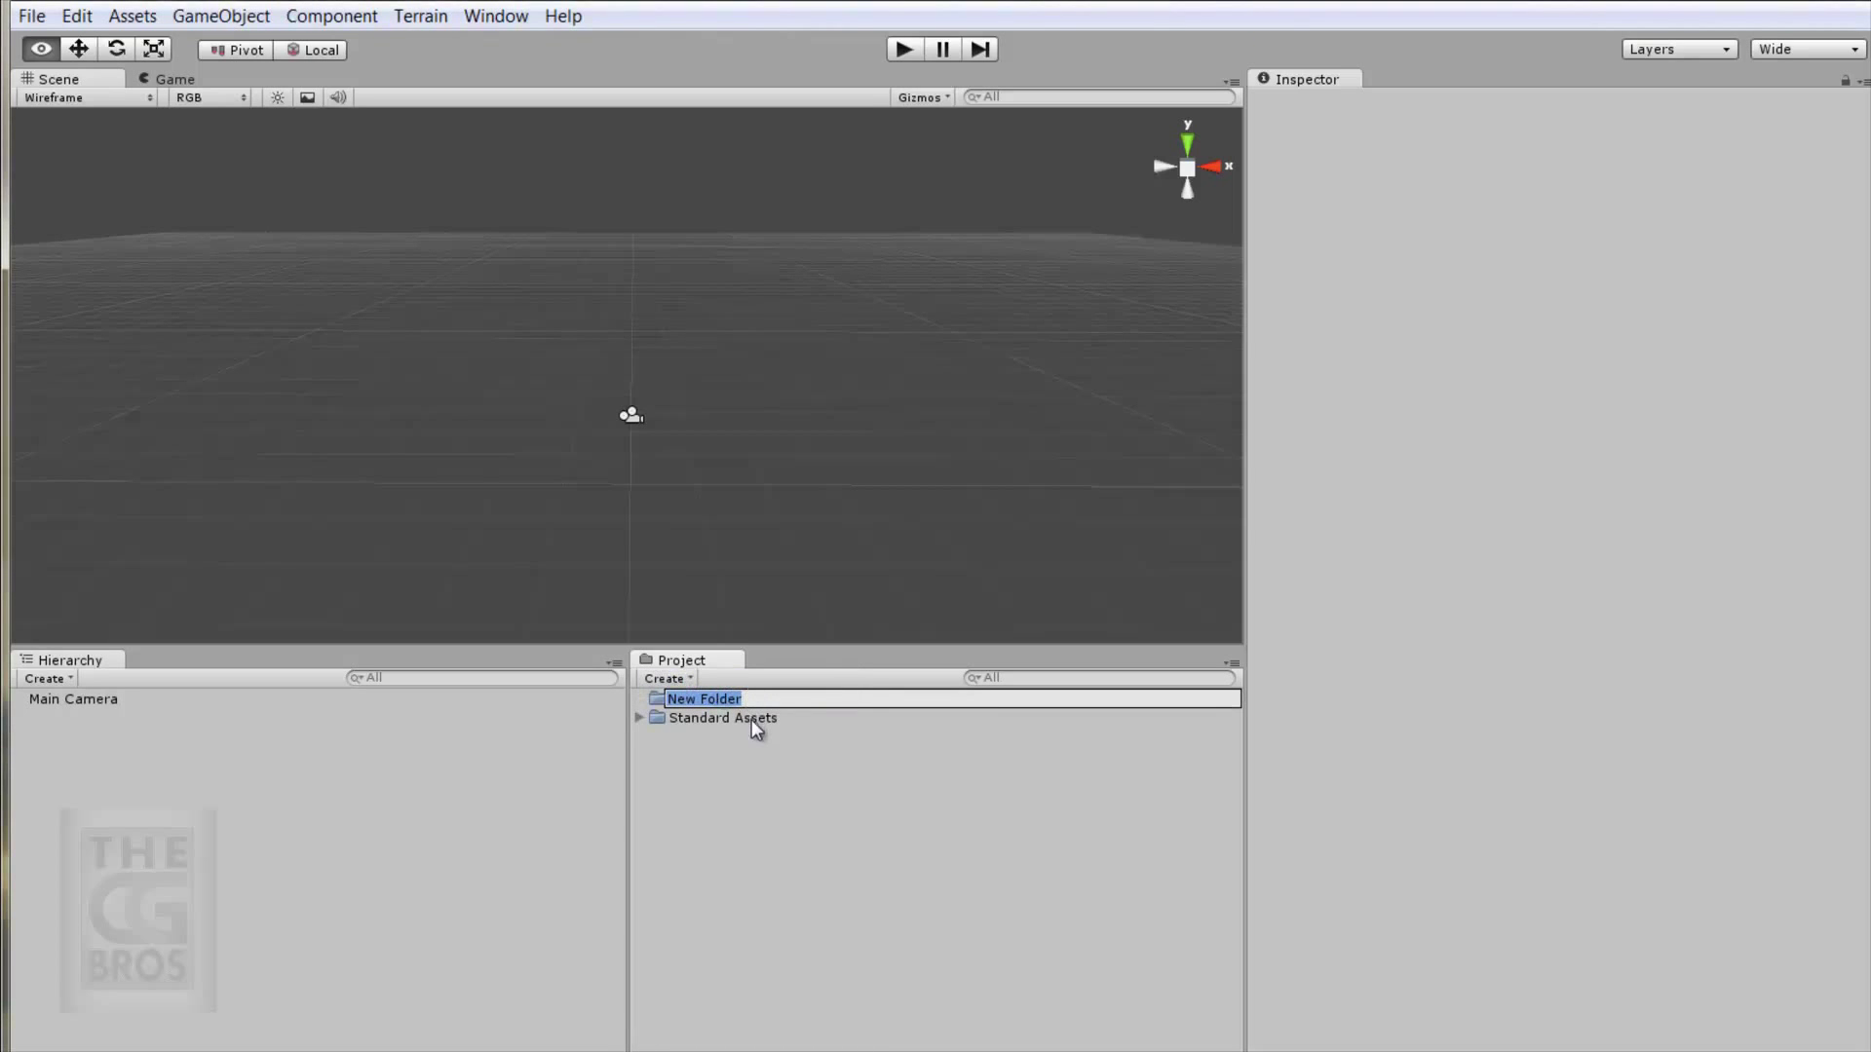
pyautogui.write('Assets')
pyautogui.press('Return')
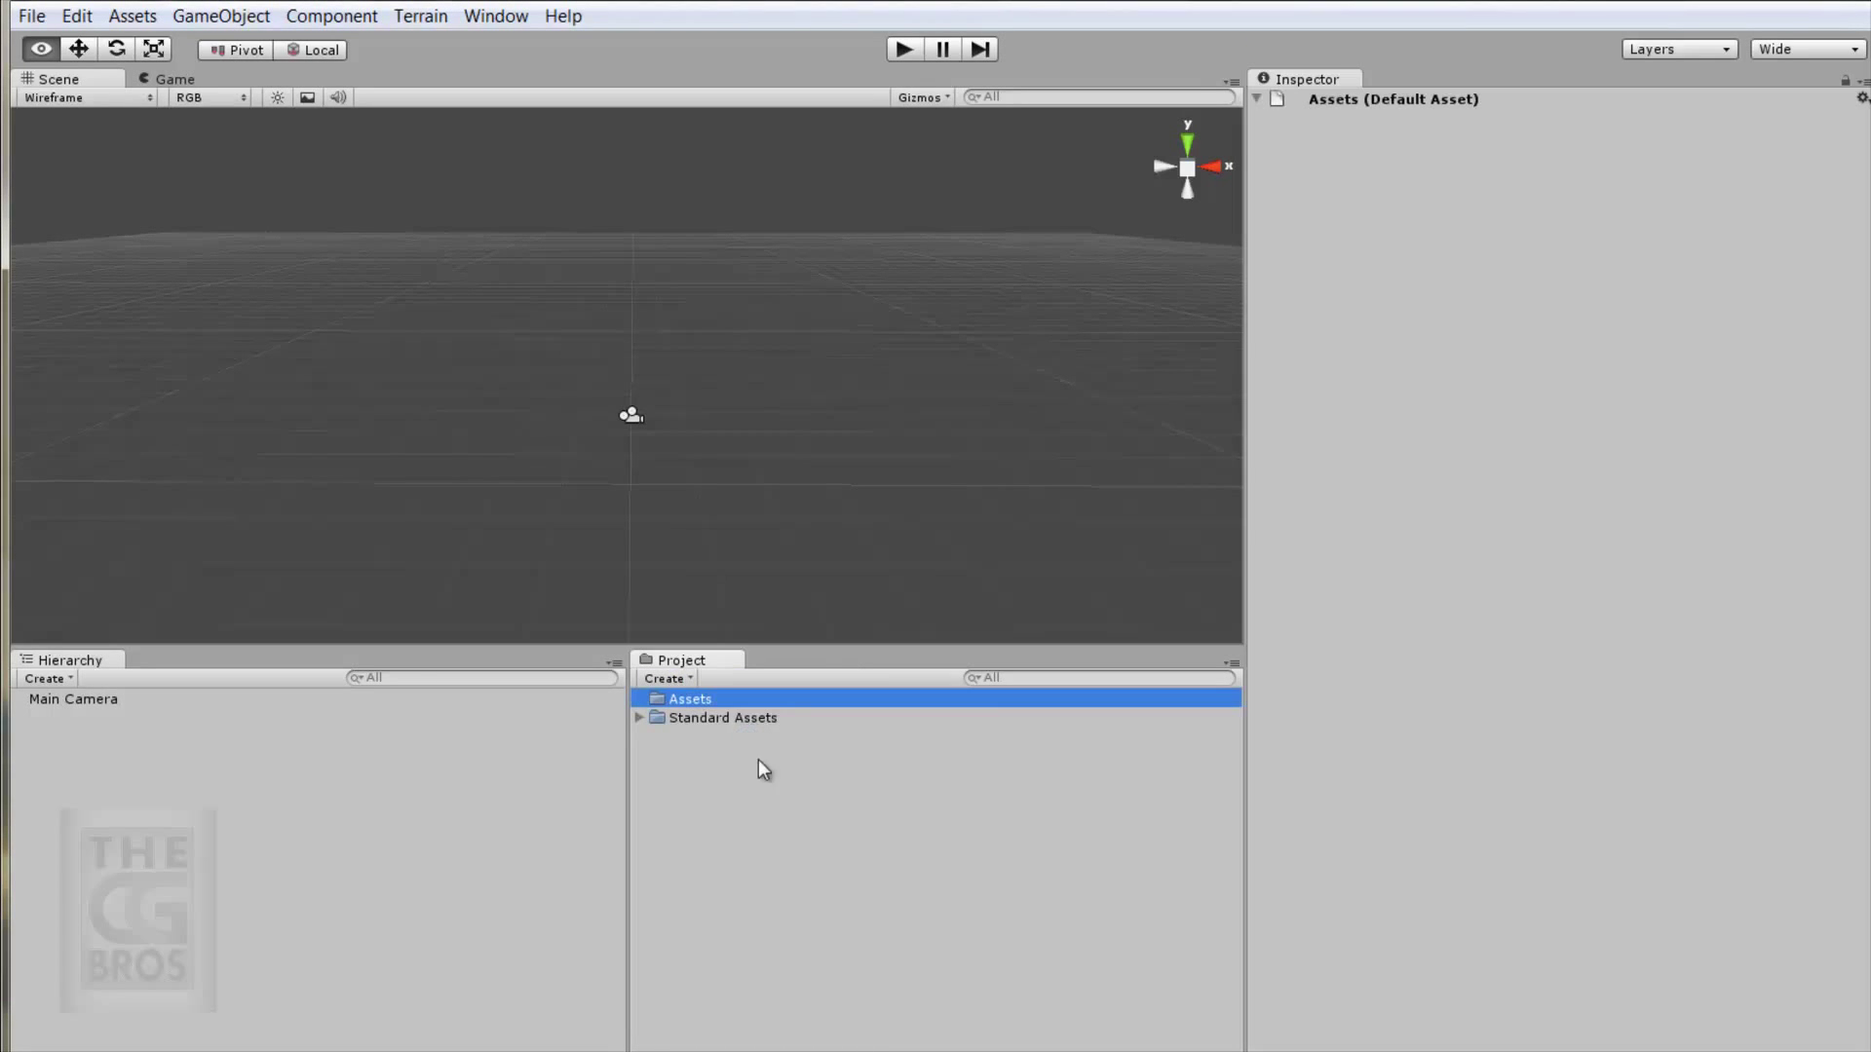
# Create a 'Maya Assets' subfolder inside the Assets folder.
pyautogui.rightClick(690, 706)
pyautogui.moveTo(984, 712)
pyautogui.click(1158, 721)
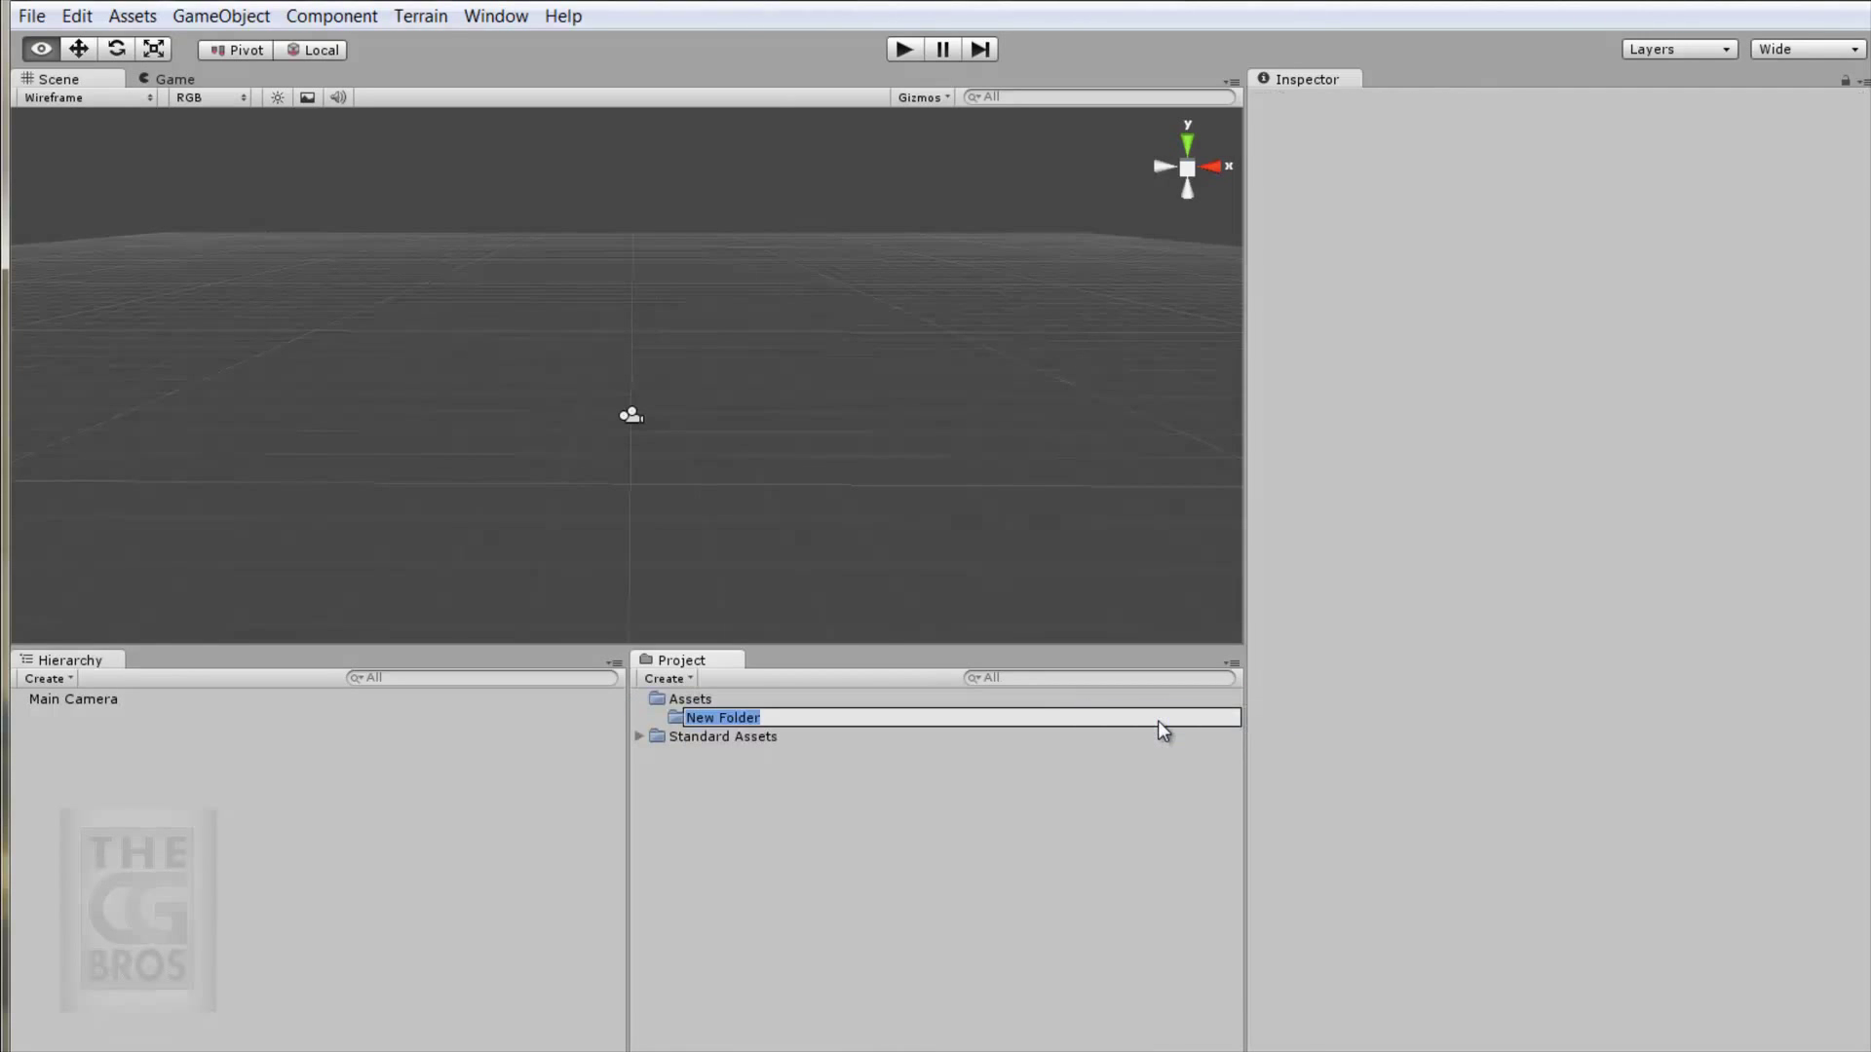
pyautogui.write('Maya Assets')
pyautogui.press('Return')
pyautogui.click(1155, 865)
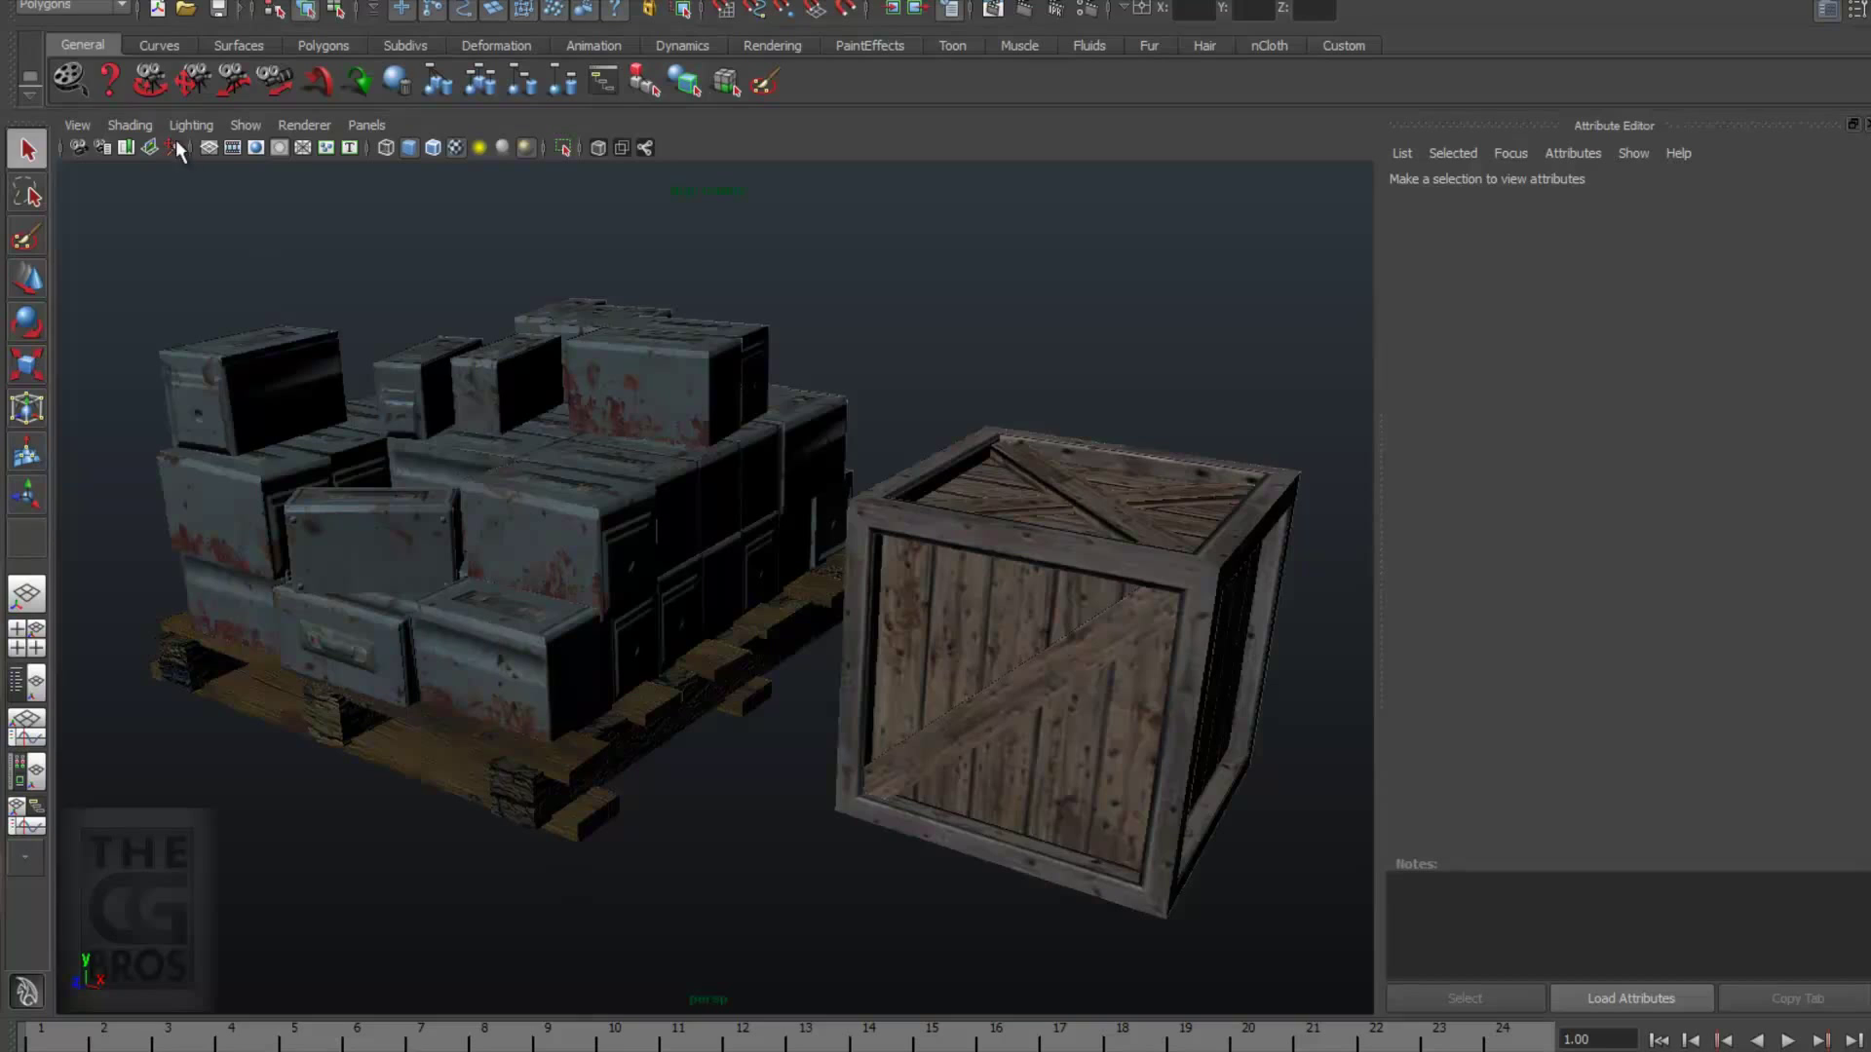
# Save the crate scene with Save Scene As, under the crate file name, into Unity's Maya Assets folder.
pyautogui.click(27, 3)
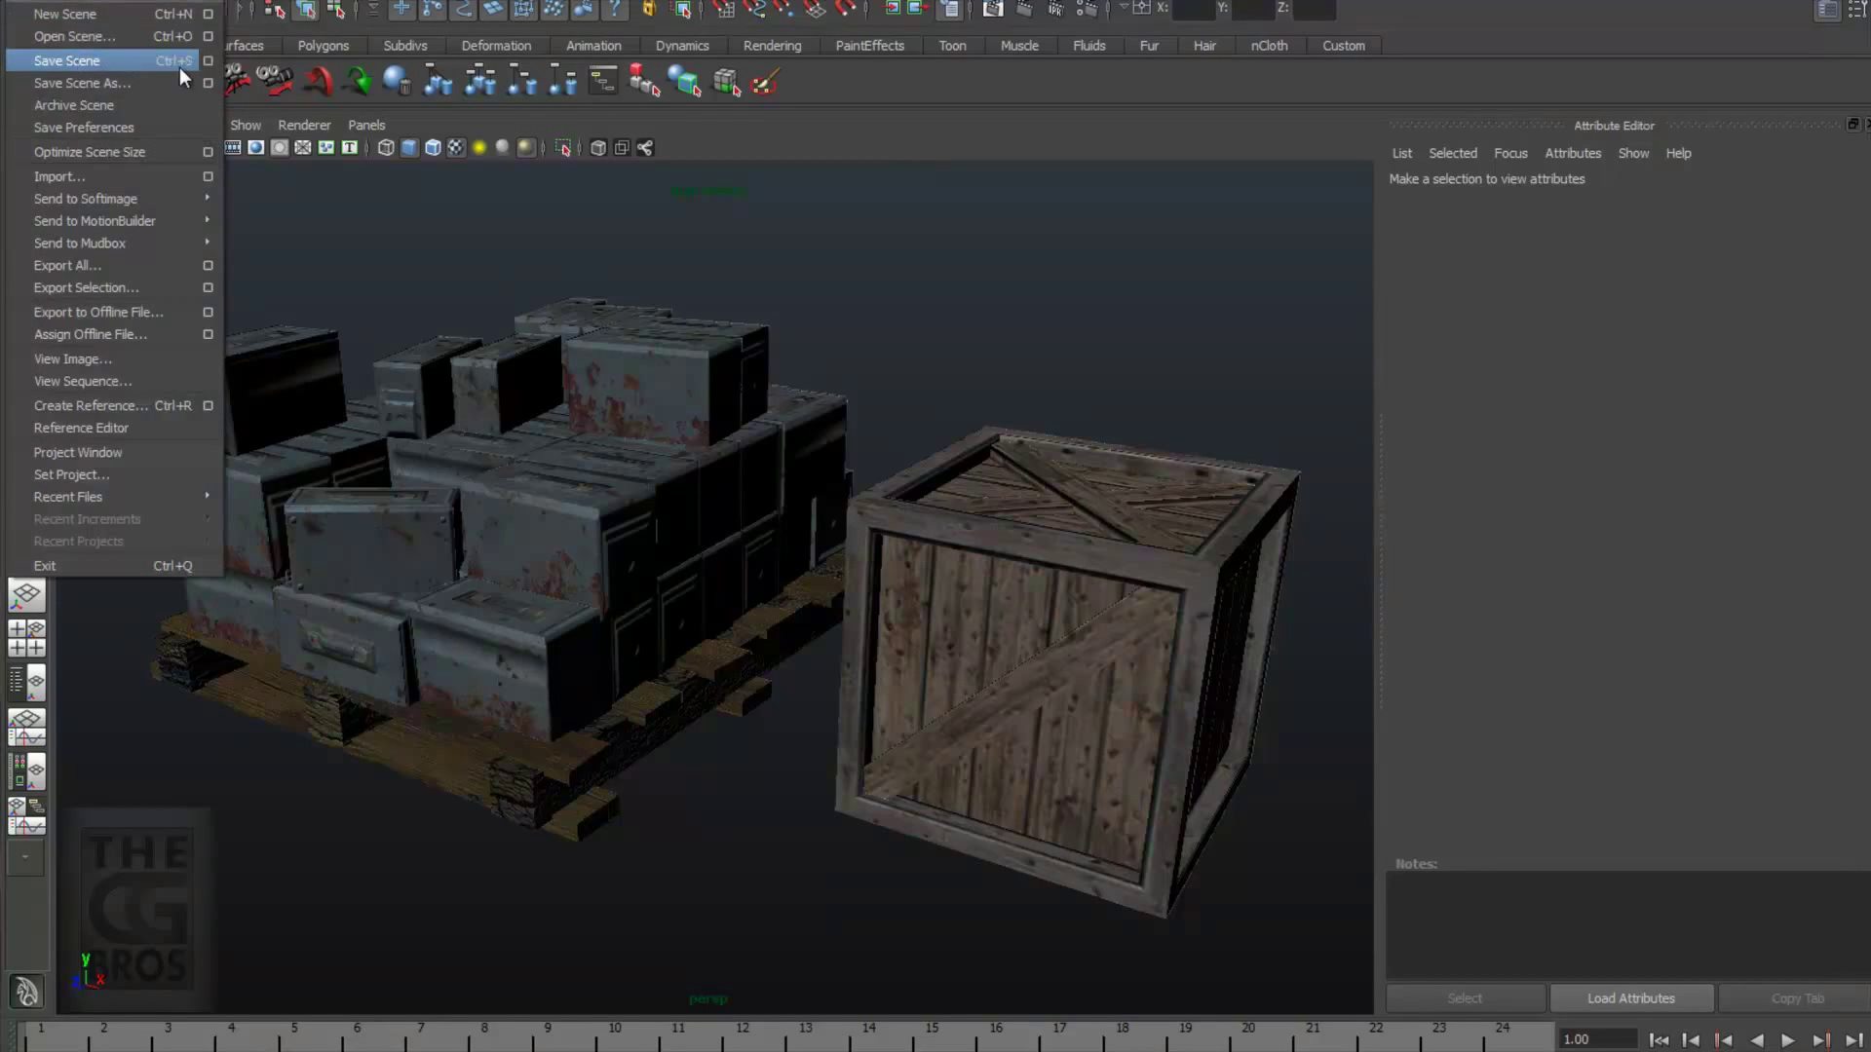
pyautogui.click(209, 62)
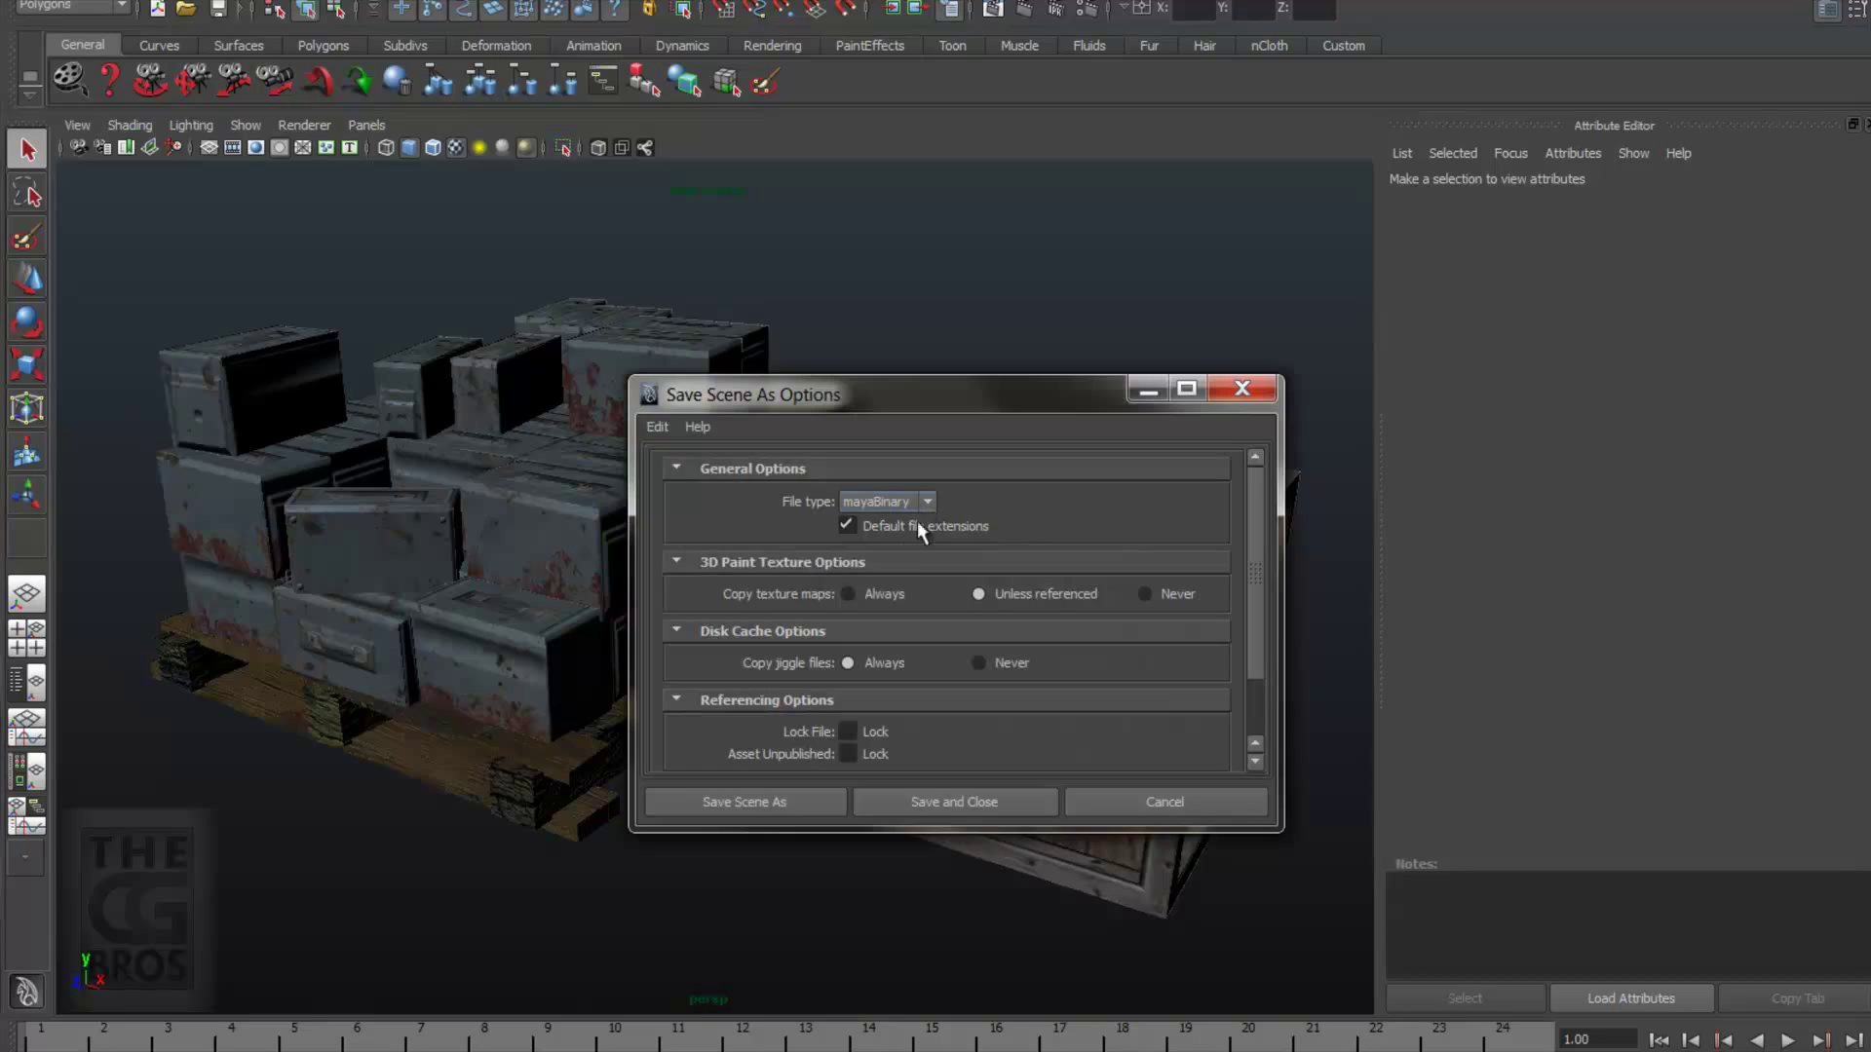
pyautogui.click(742, 805)
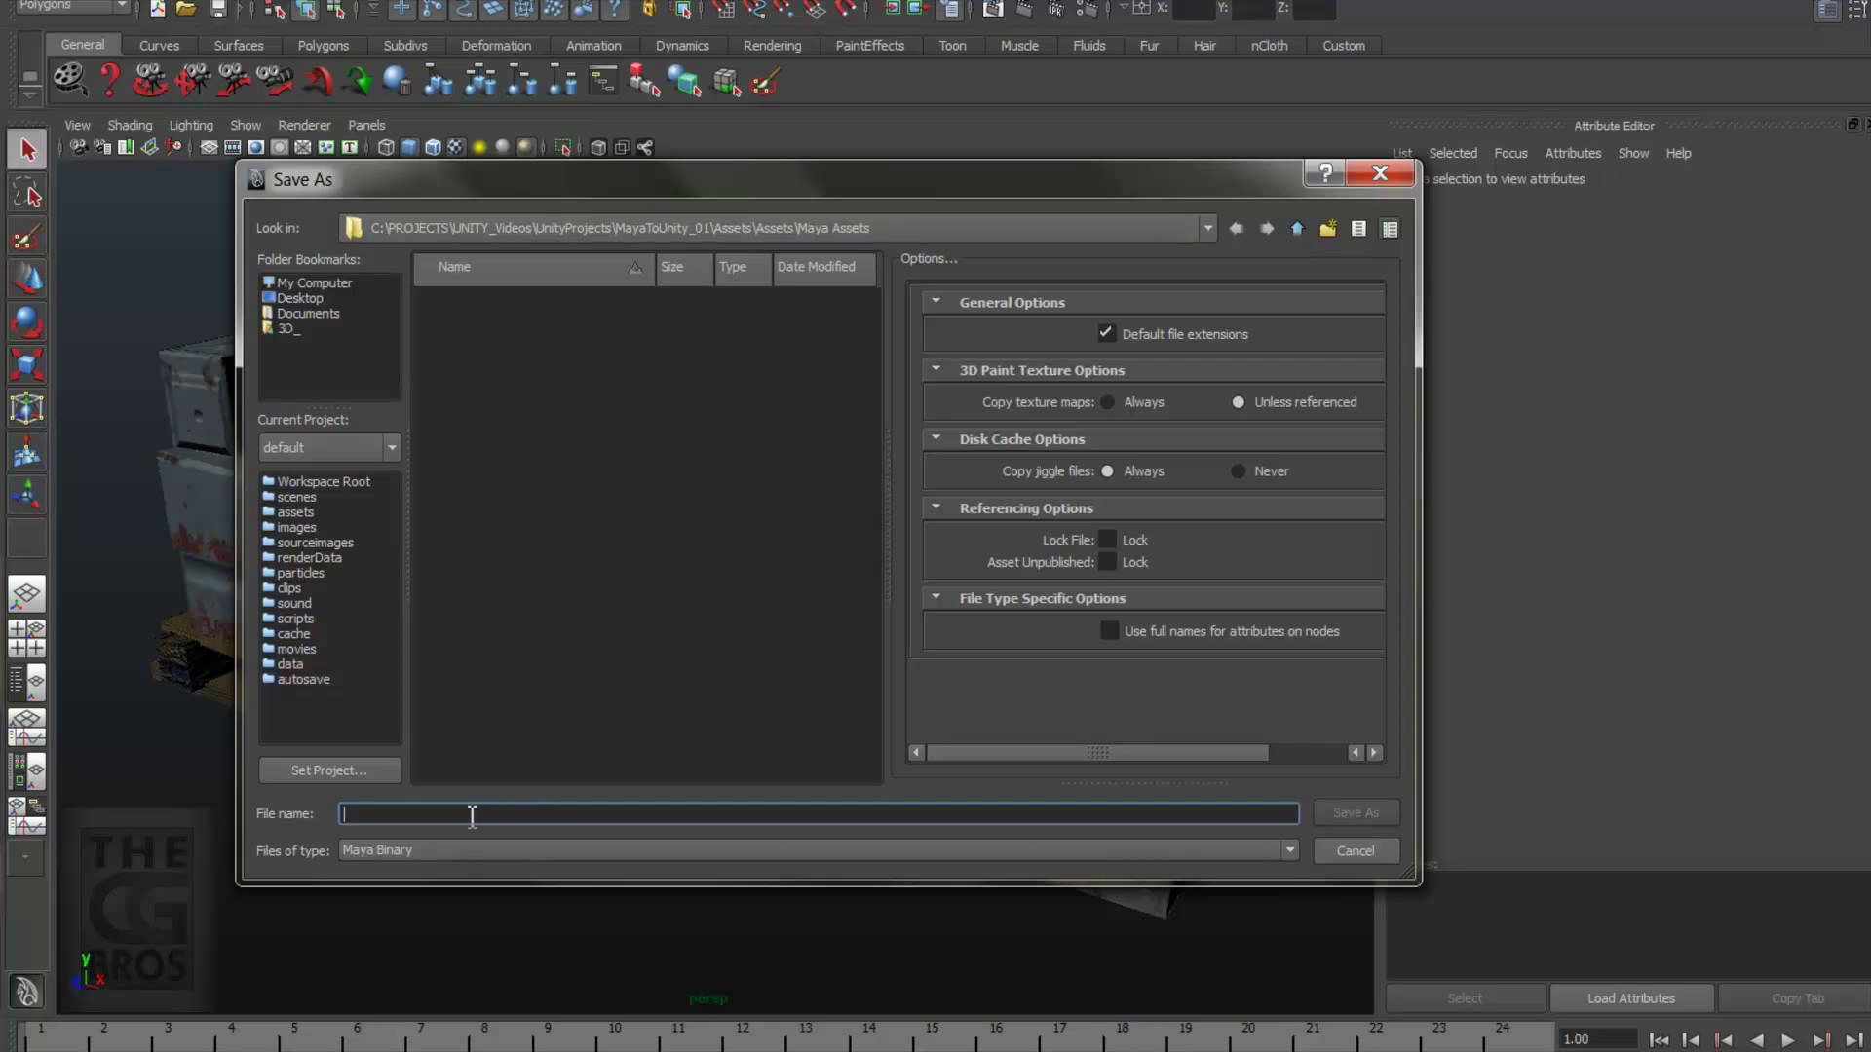
pyautogui.write('c')
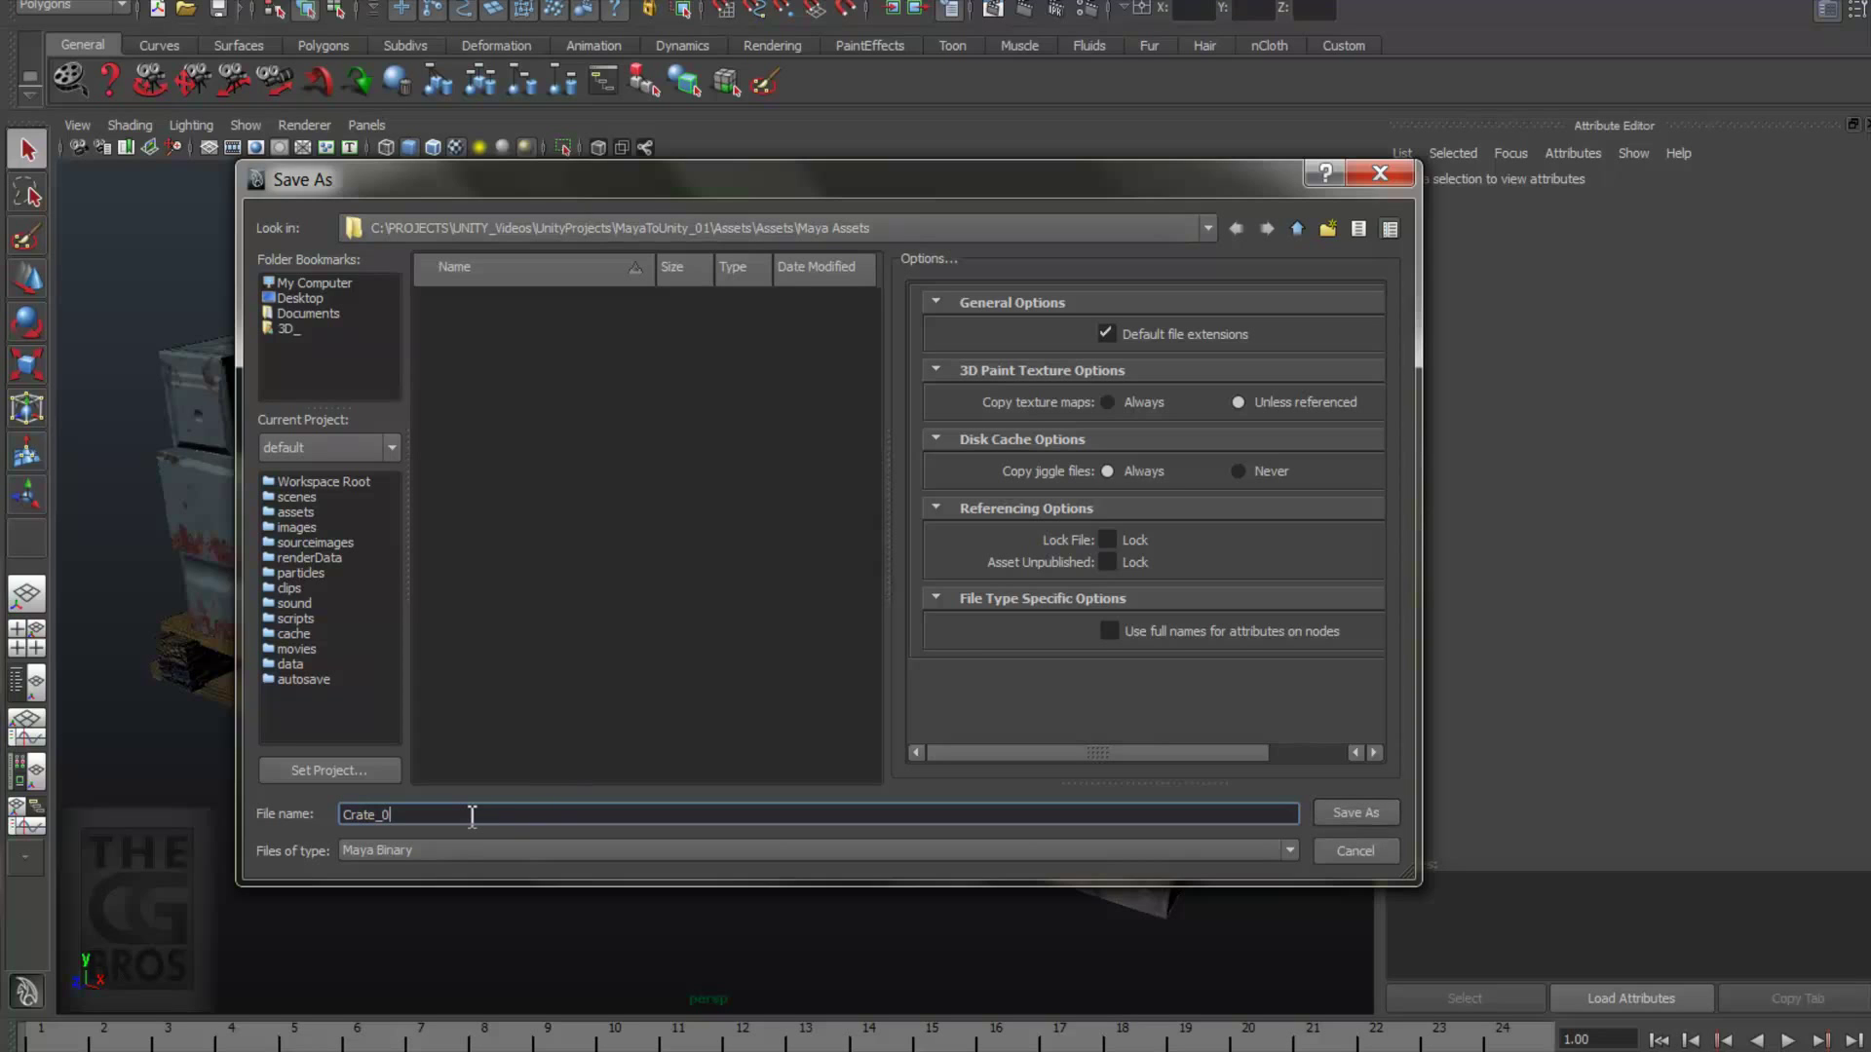
pyautogui.press('Return')
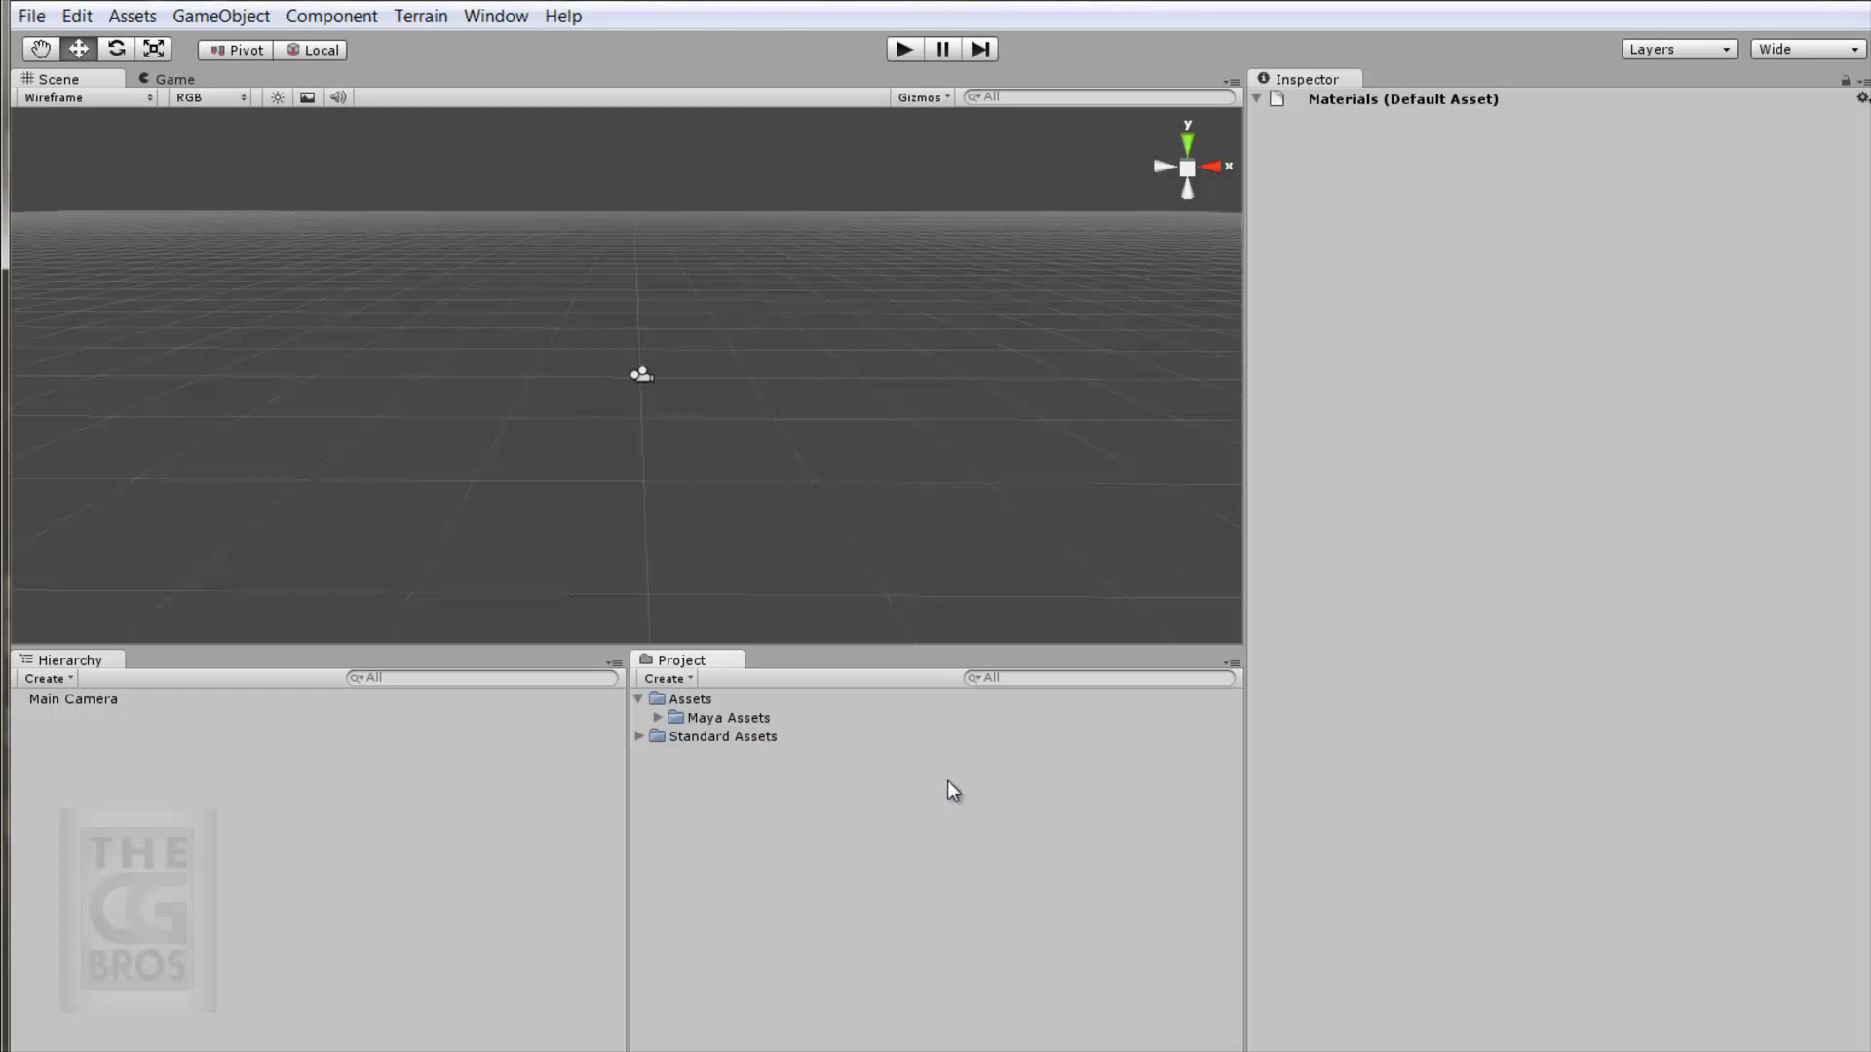
# Expand Maya Assets to show Crate_01, Materials and textures, and check the Assets and right-click menus for Refresh.
pyautogui.click(657, 718)
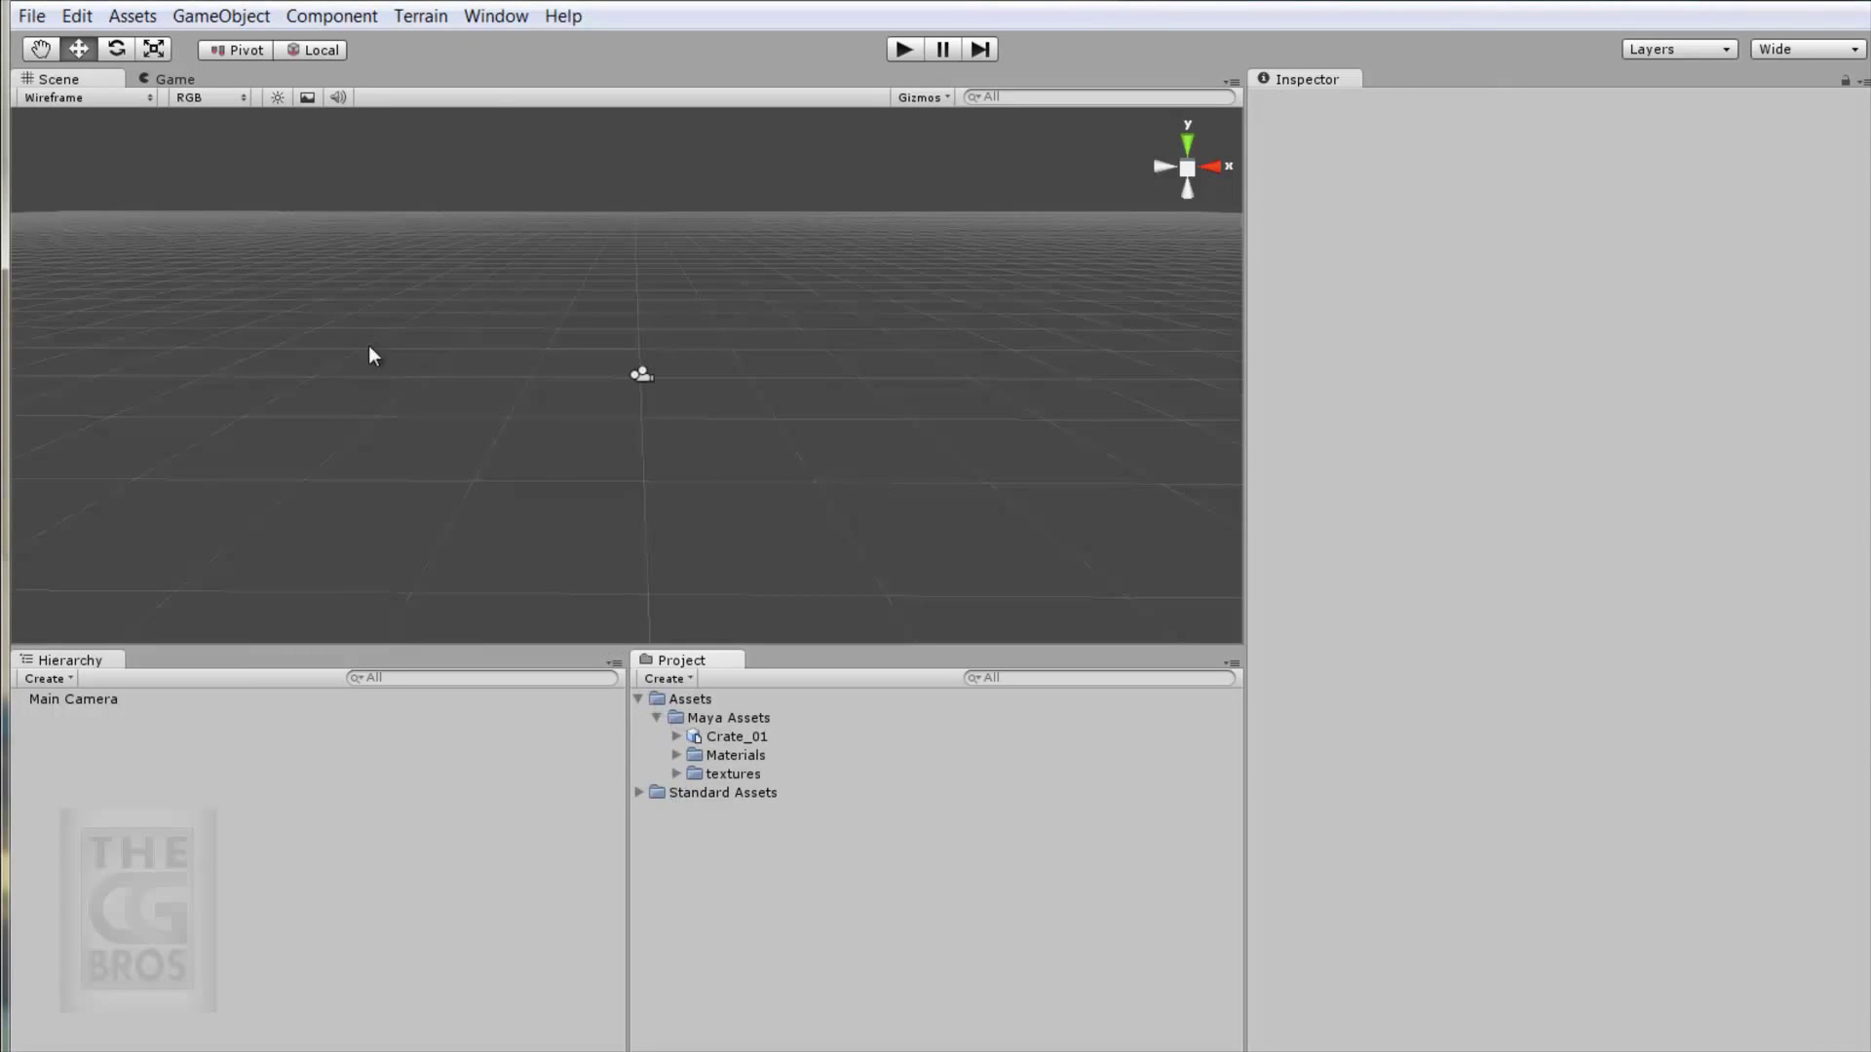
pyautogui.click(132, 15)
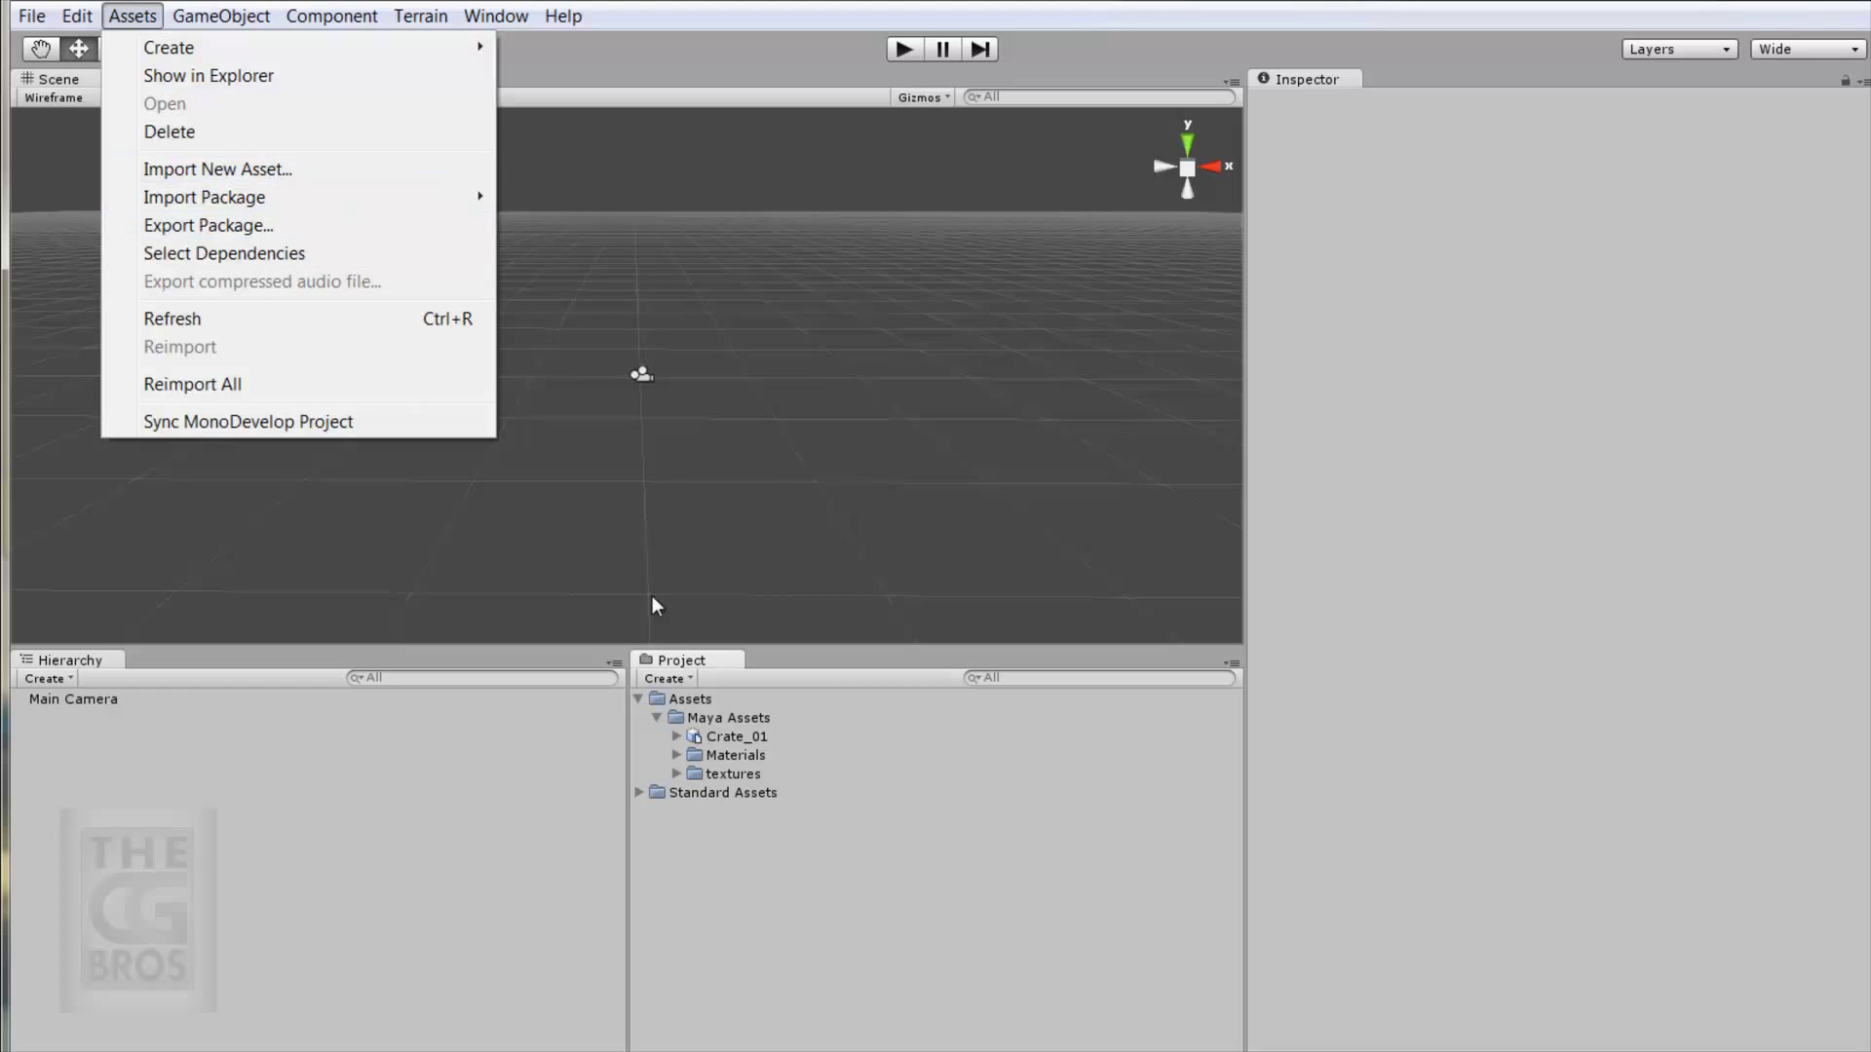
pyautogui.click(936, 807)
pyautogui.rightClick(936, 807)
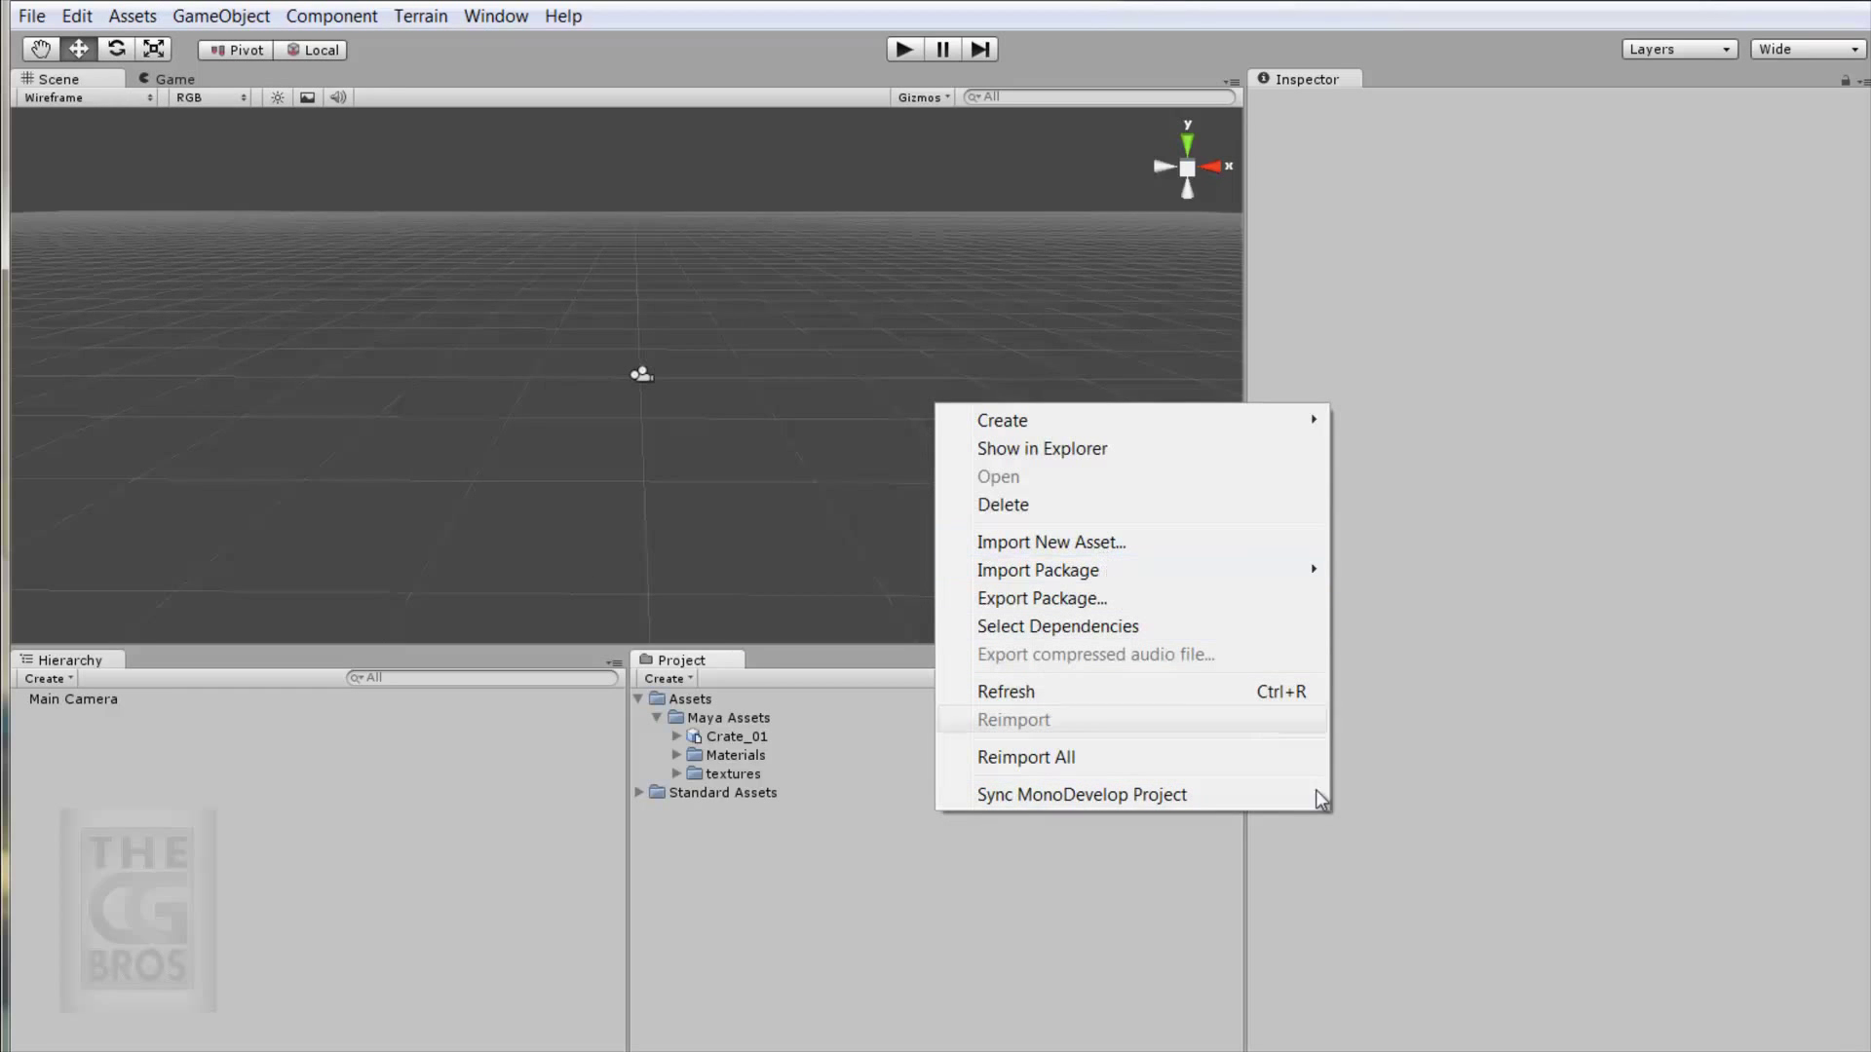
pyautogui.click(1150, 994)
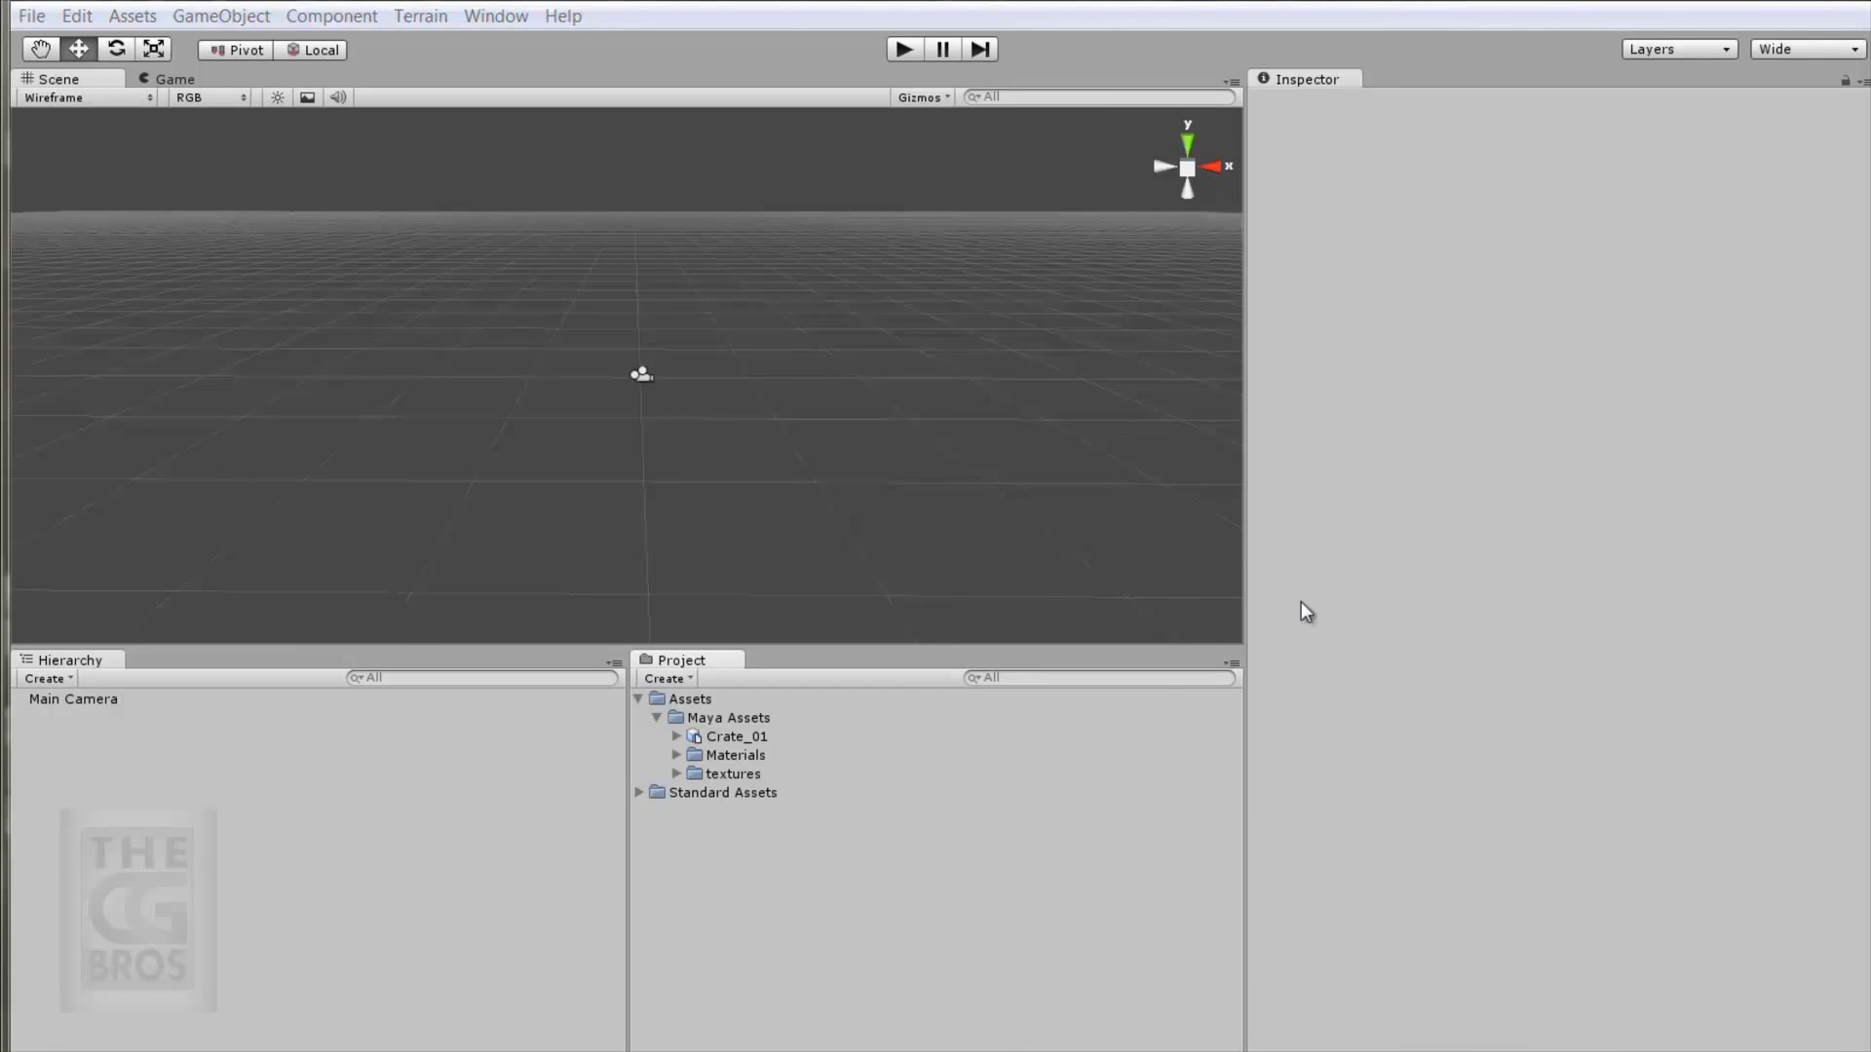
# Copy smallStairs.mb from Explorer into Maya Assets and rotate its preview to inspect the wooden steps.
pyautogui.hotkey('alt', 'Tab')
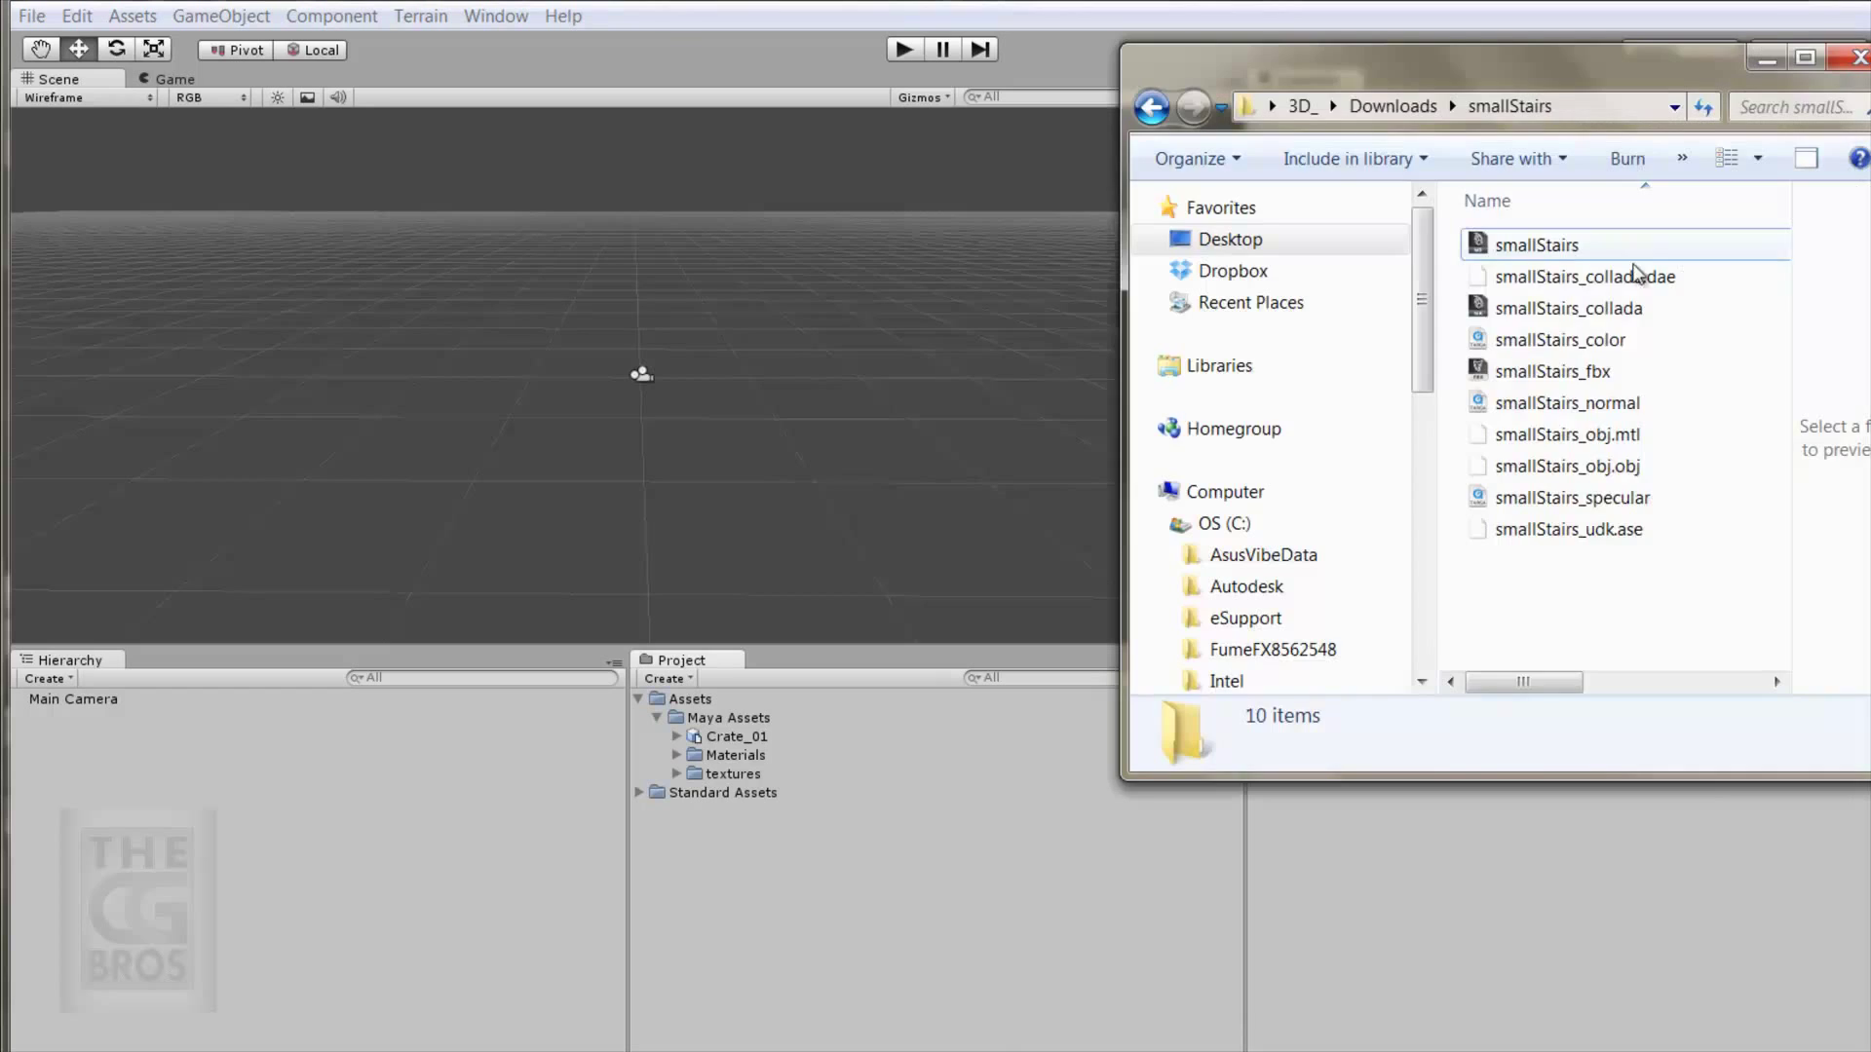
pyautogui.click(1532, 243)
pyautogui.moveTo(1533, 249); pyautogui.dragTo(735, 719)
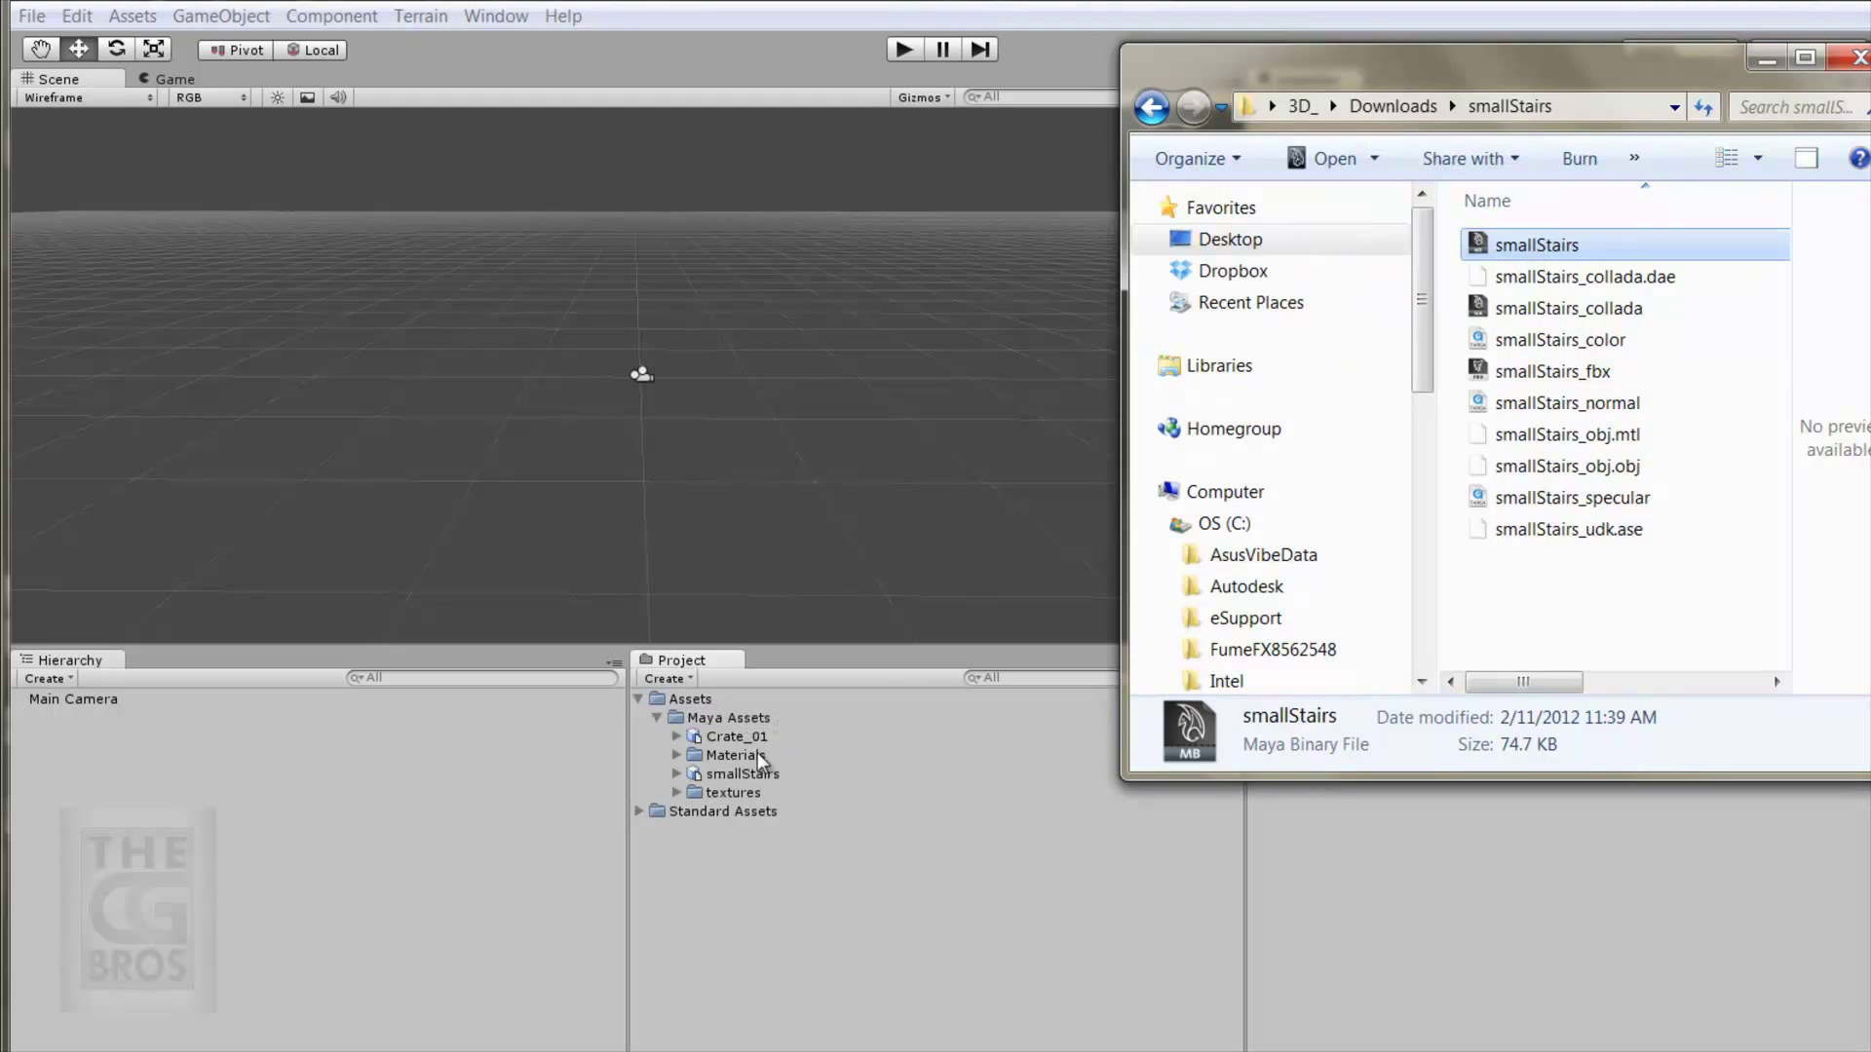
pyautogui.click(744, 774)
pyautogui.moveTo(1583, 893); pyautogui.dragTo(1472, 891)
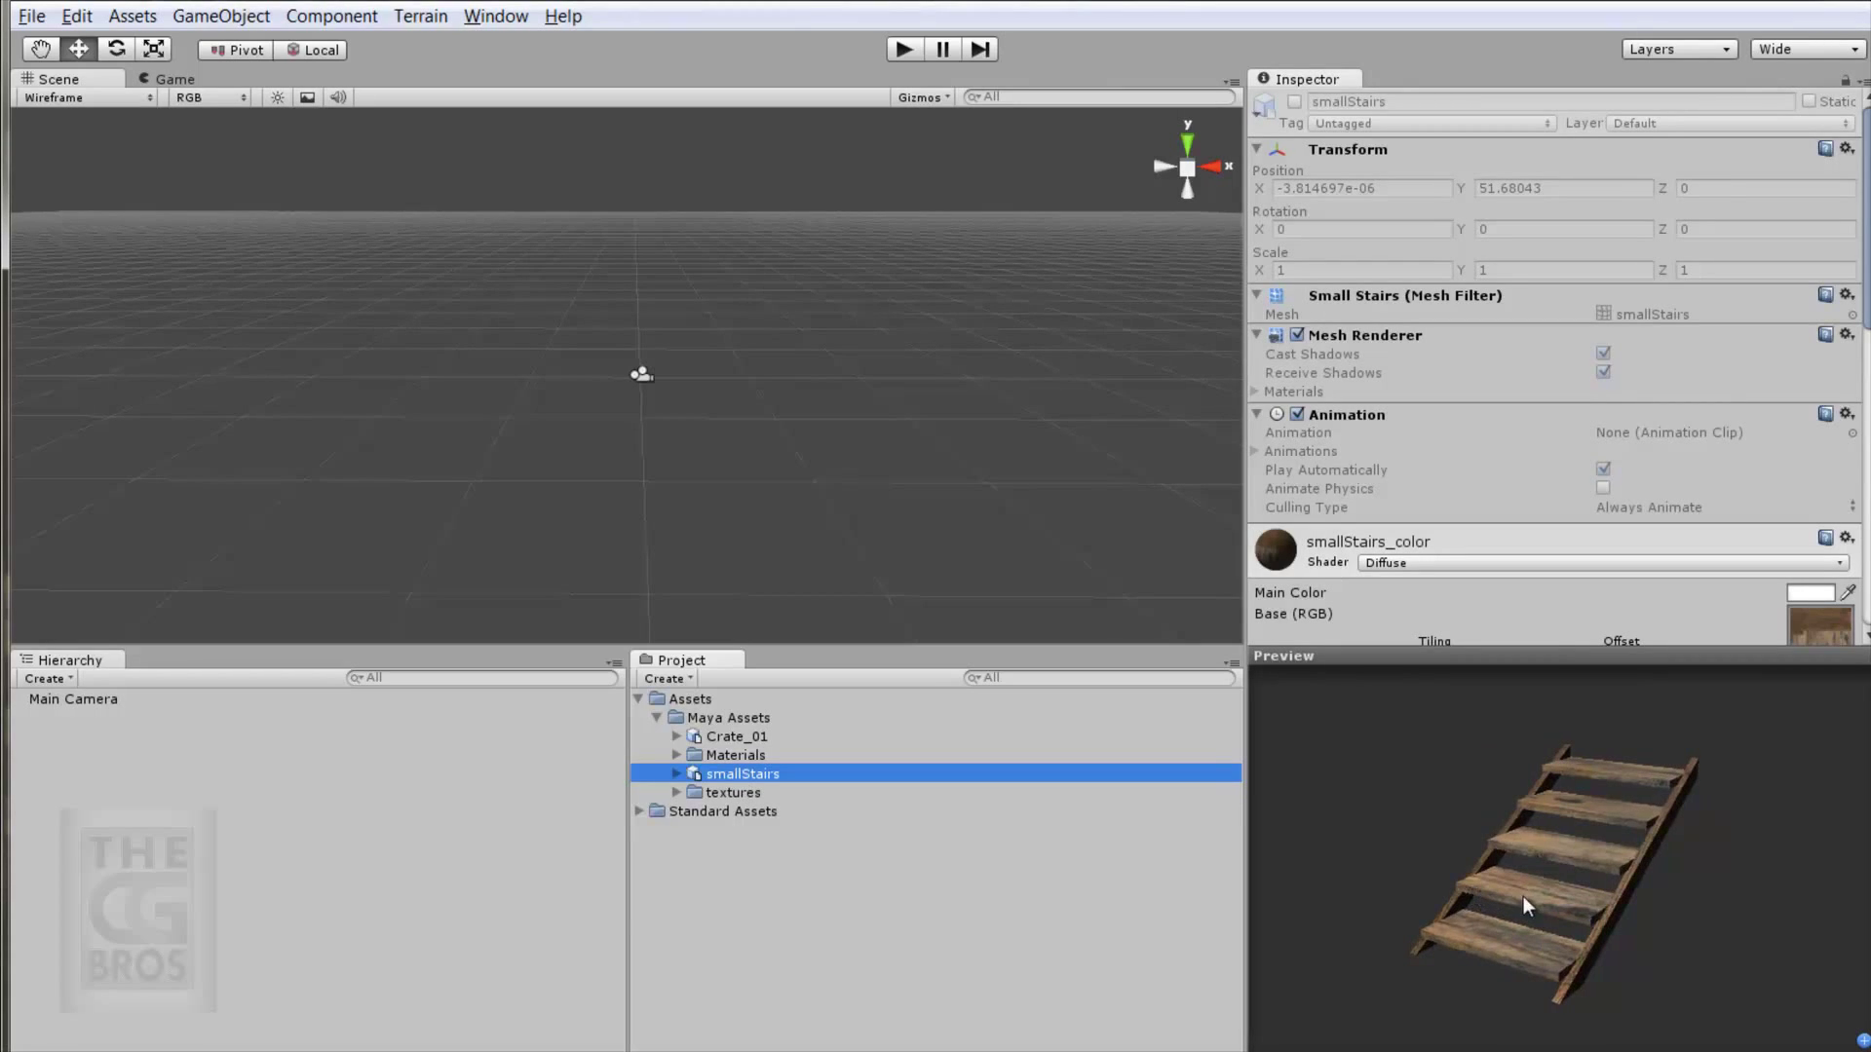
# Enlarge the Preview pane and turn the Crate_01 preview to show the crate beside the pallet.
pyautogui.moveTo(1547, 663); pyautogui.dragTo(1543, 604)
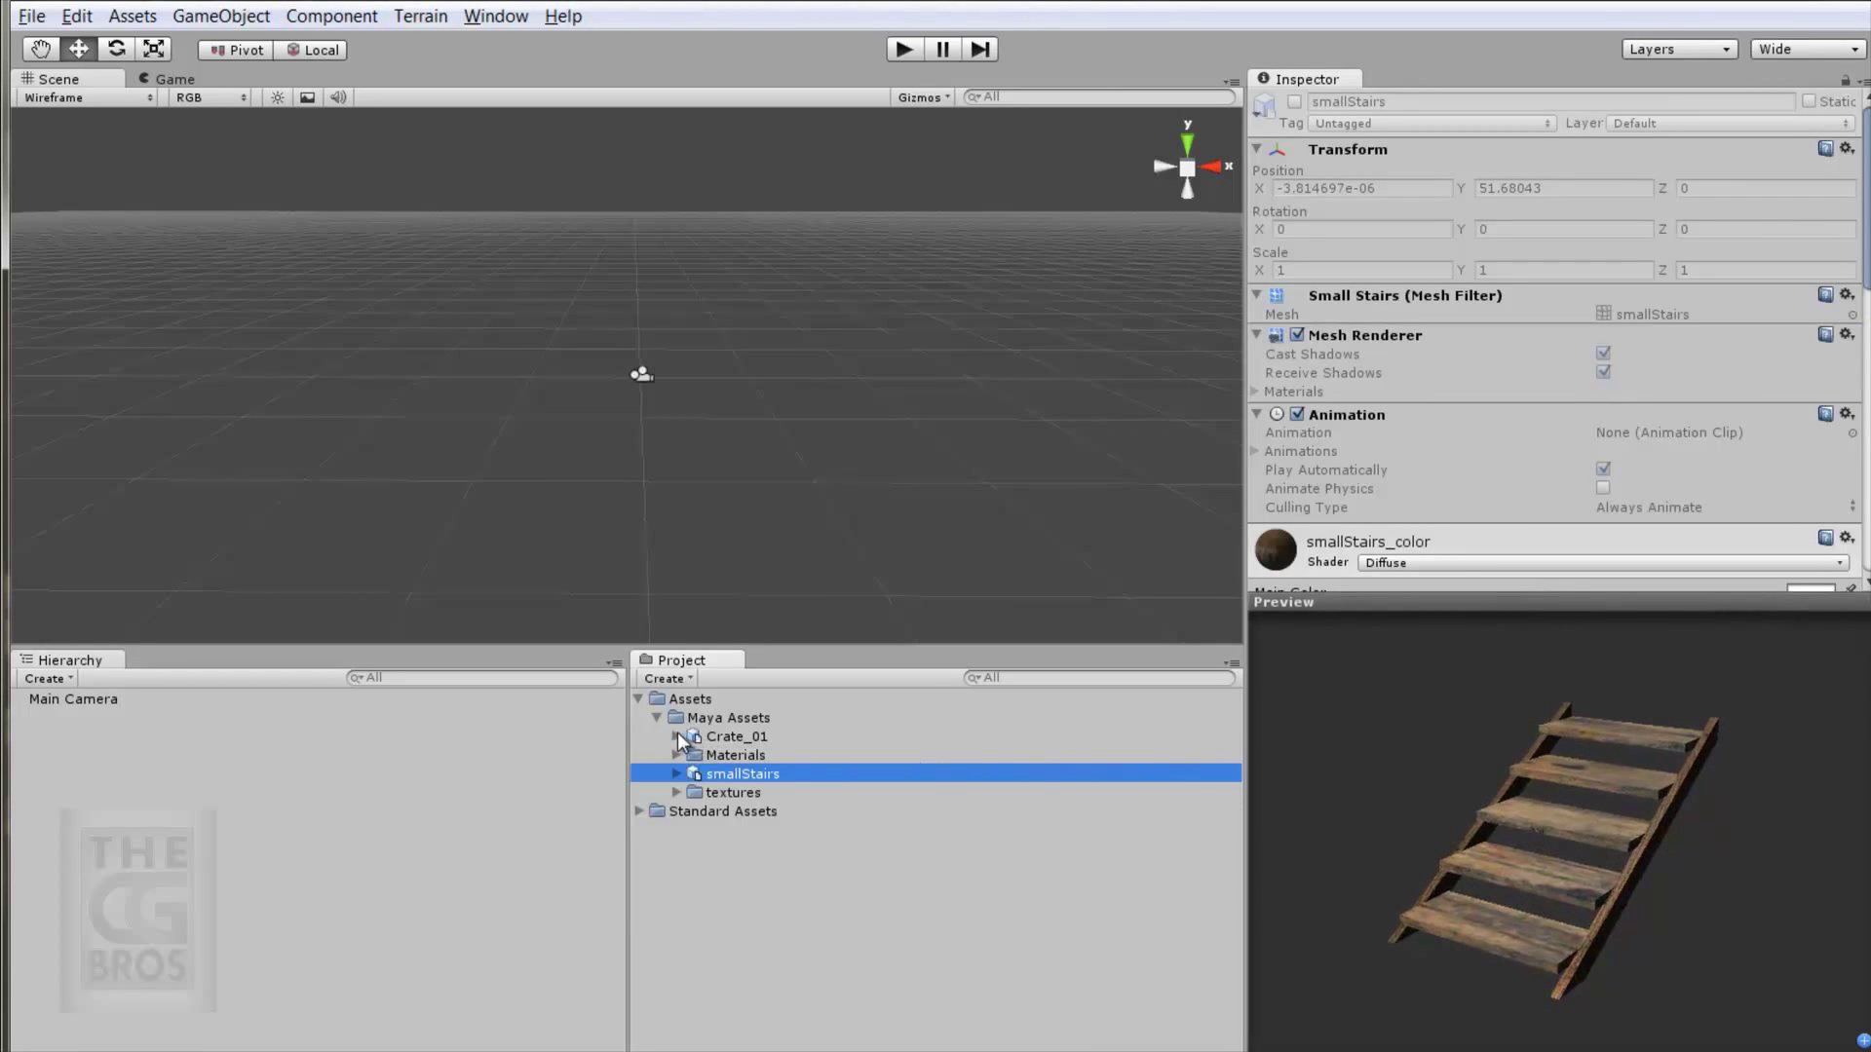
pyautogui.click(726, 737)
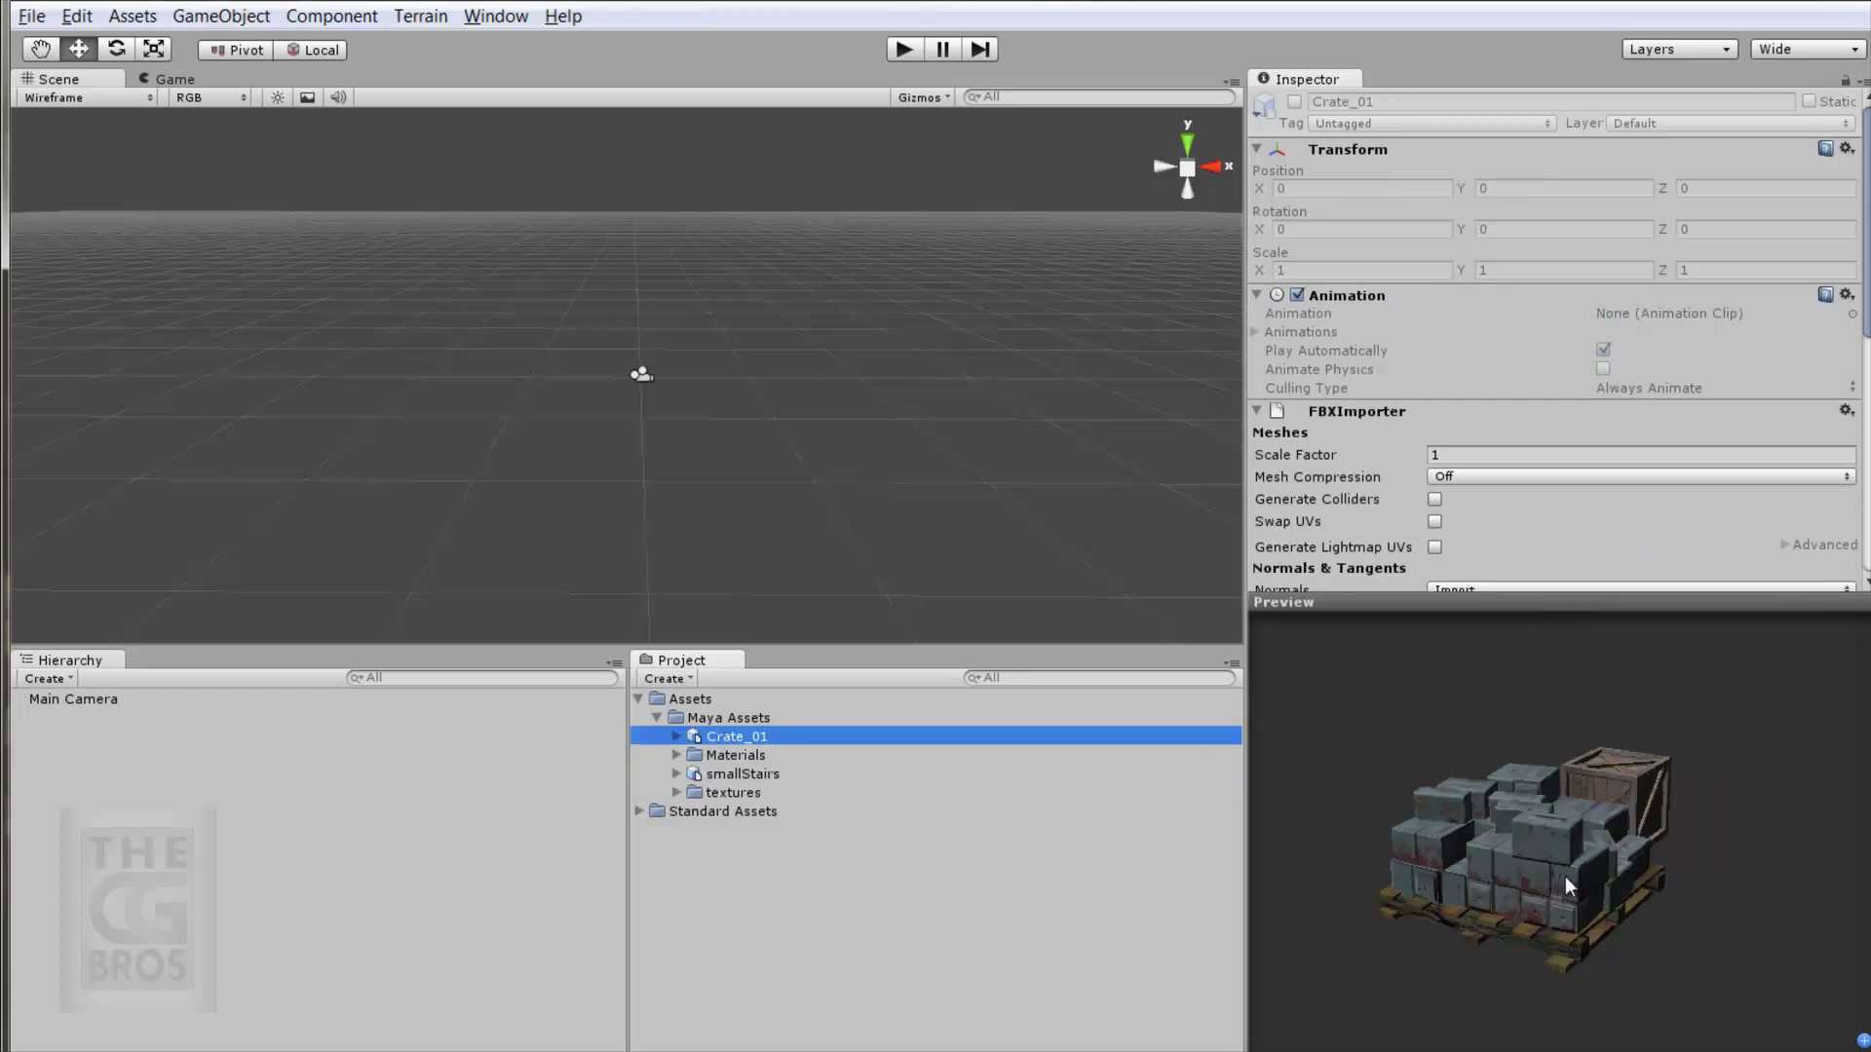
pyautogui.moveTo(1565, 875)
pyautogui.keyDown('alt'); pyautogui.mouseDown()
pyautogui.moveTo(1593, 885)
pyautogui.moveTo(1529, 881)
pyautogui.mouseUp(); pyautogui.keyUp('alt')
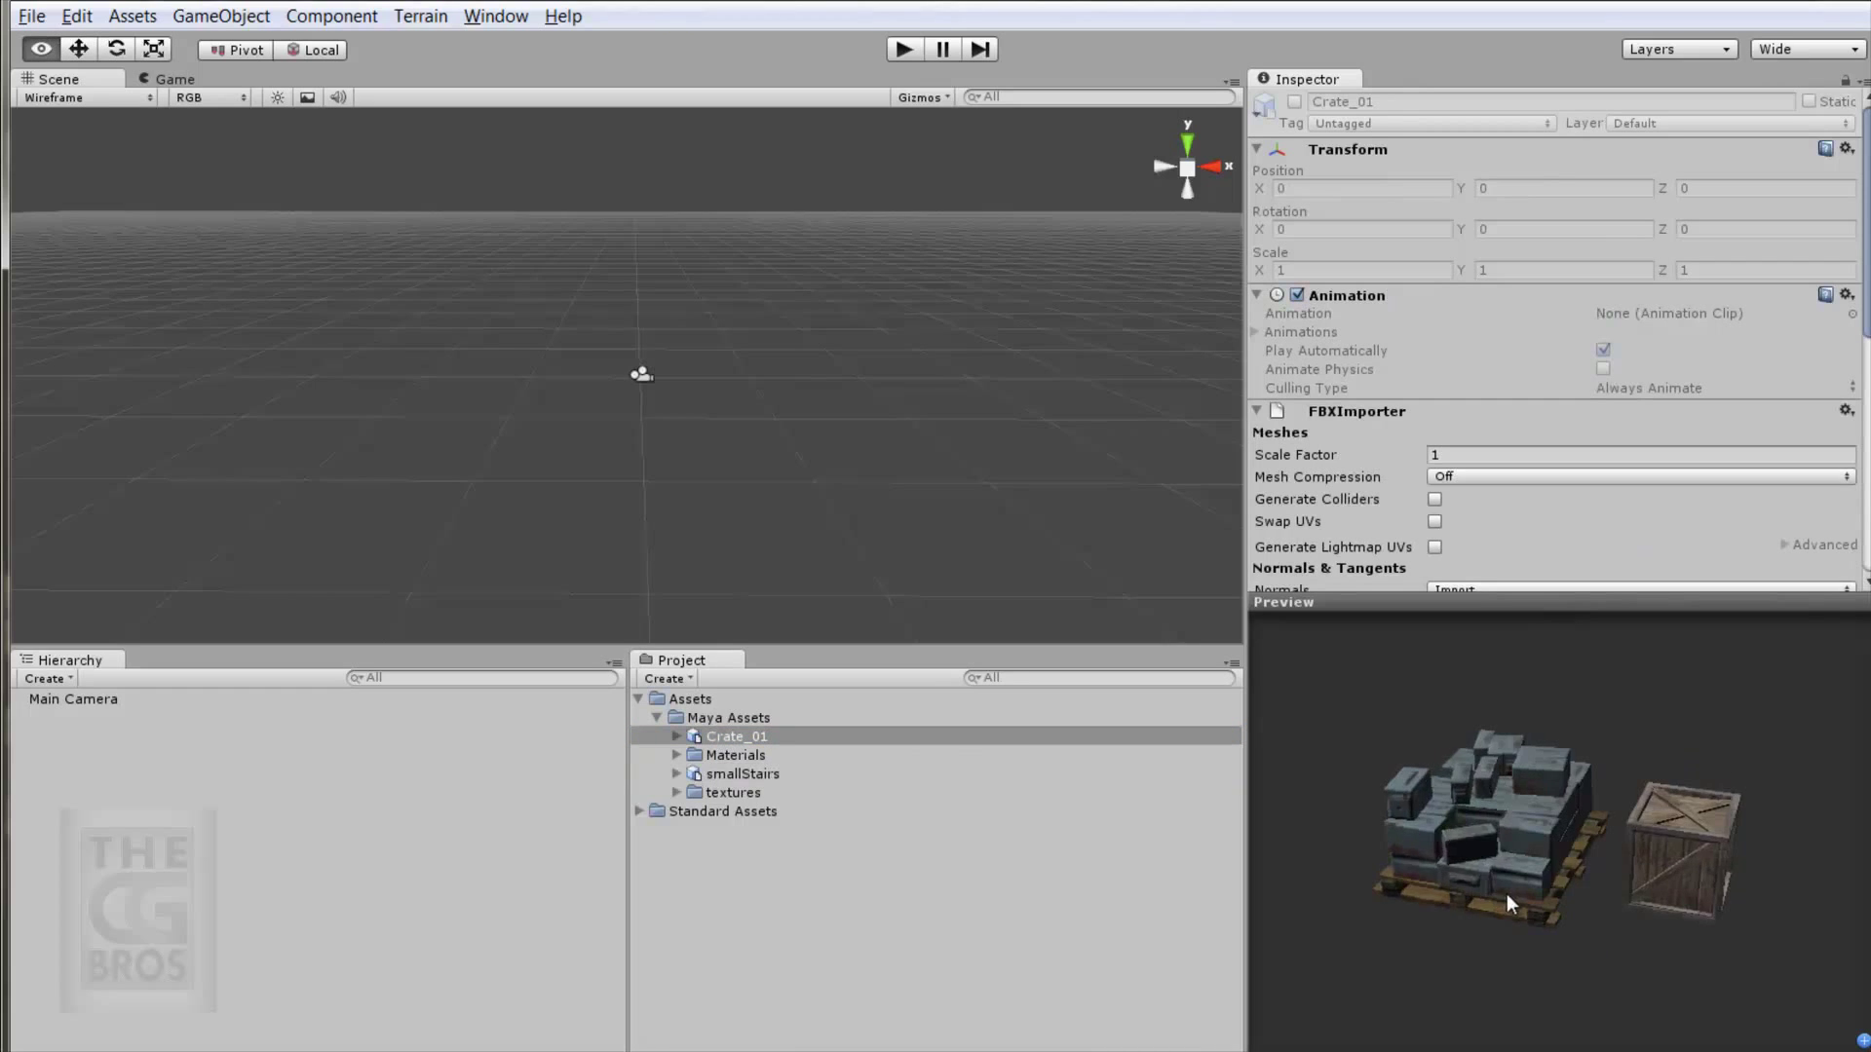
pyautogui.keyDown('alt'); pyautogui.moveTo(1506, 893); pyautogui.dragTo(1575, 943); pyautogui.keyUp('alt')
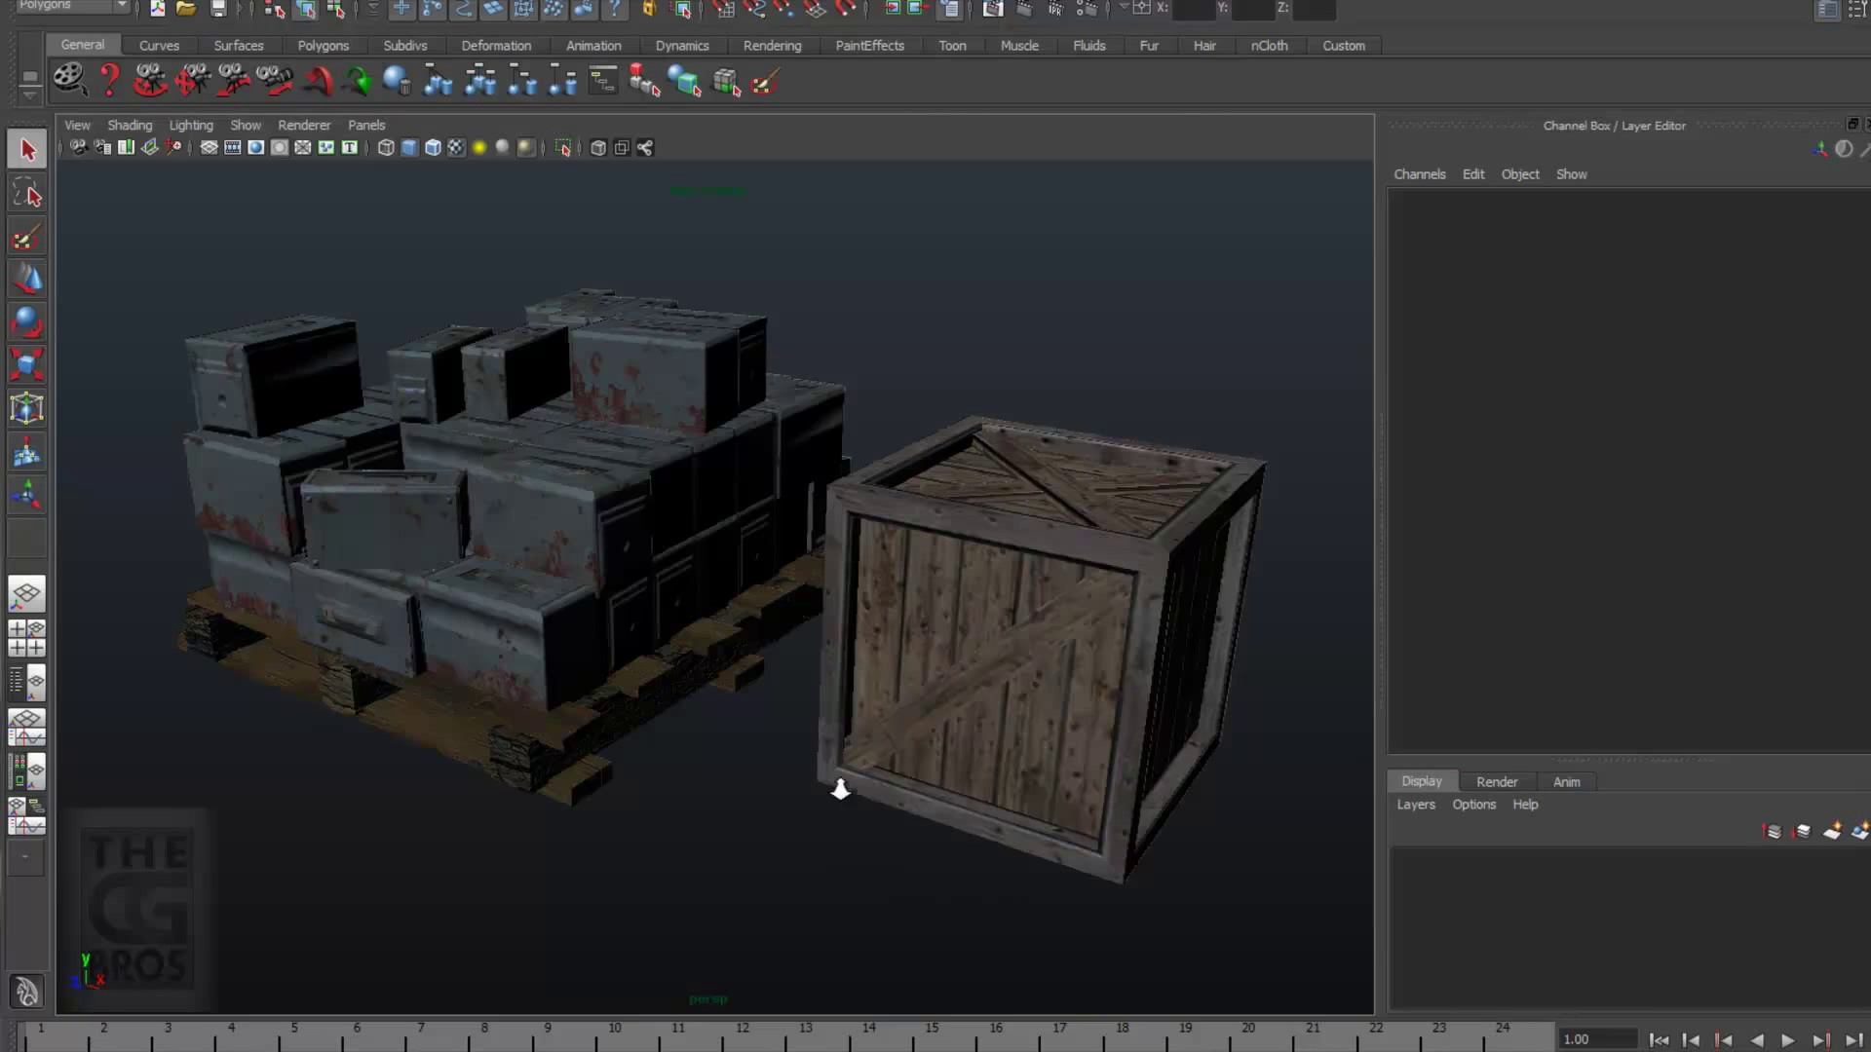
# Tumble the Maya perspective view around the crate and pallet.
pyautogui.moveTo(839, 781)
pyautogui.keyDown('alt'); pyautogui.mouseDown()
pyautogui.moveTo(793, 781)
pyautogui.moveTo(829, 804)
pyautogui.mouseUp(); pyautogui.keyUp('alt')
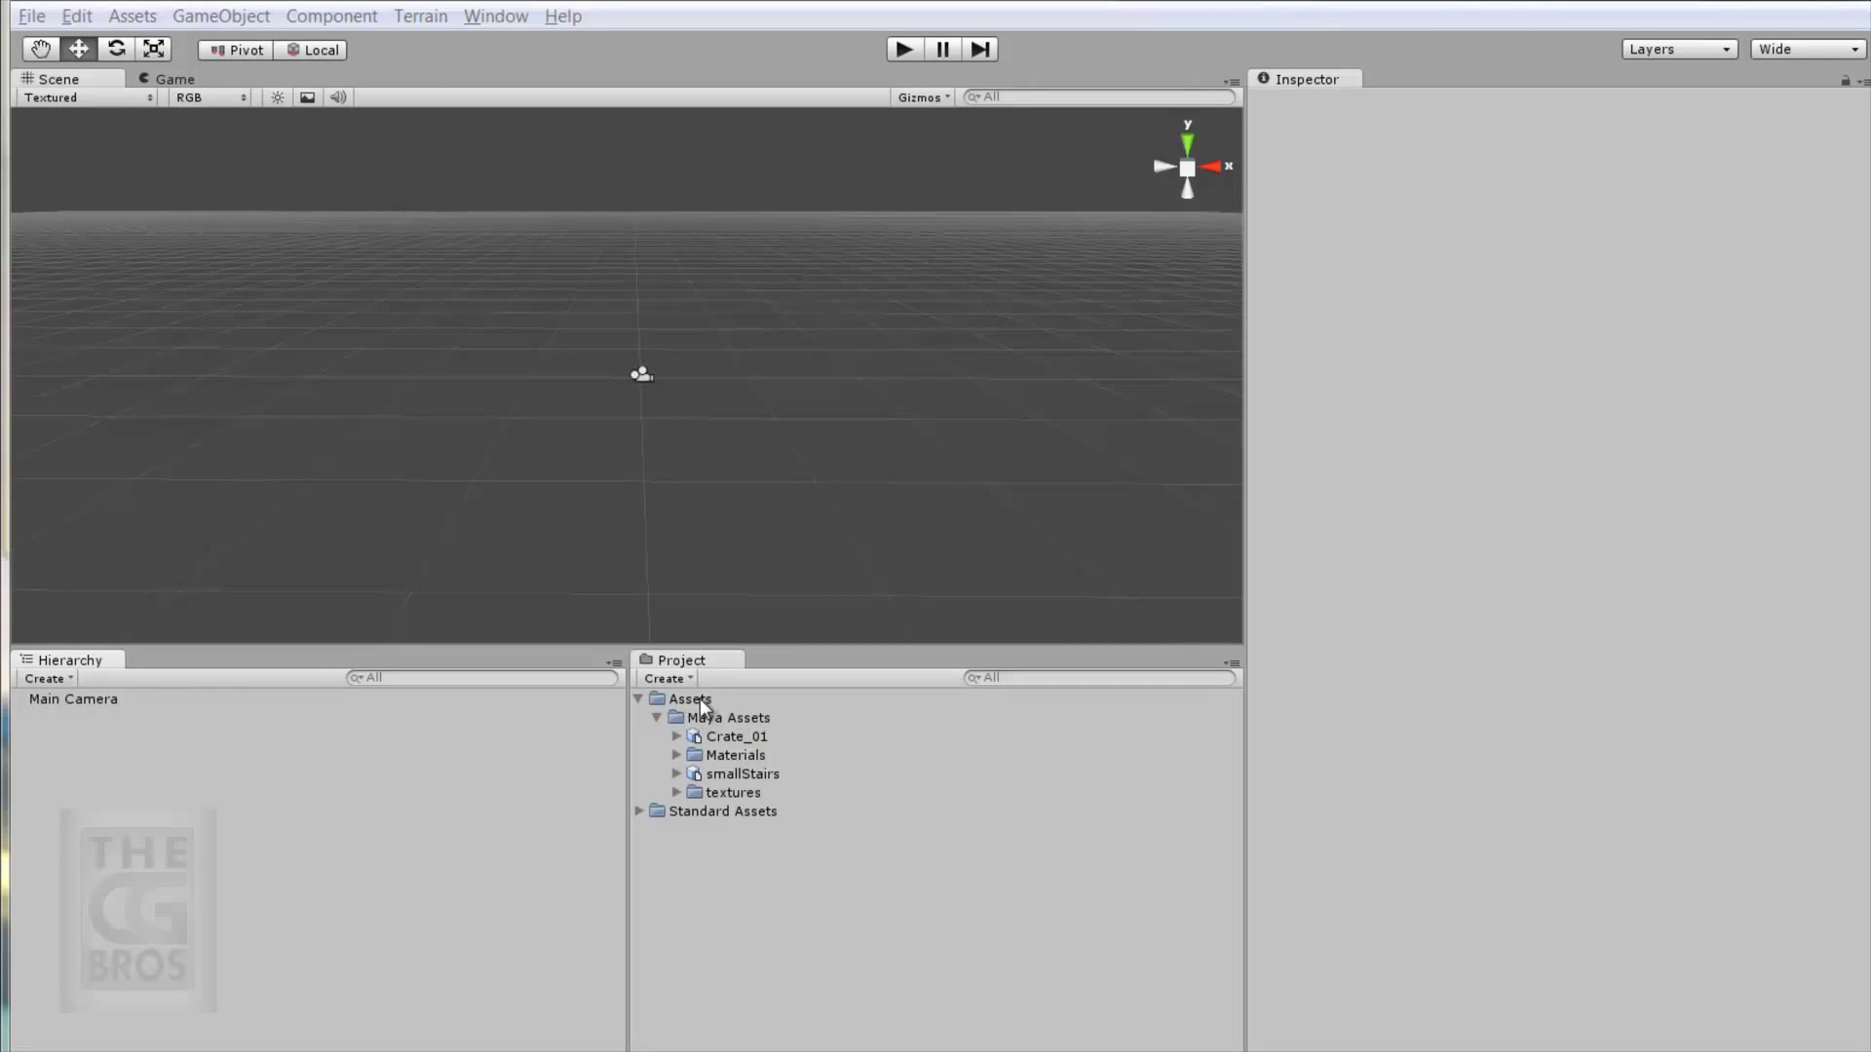
# With the Scale tool active, drag Crate_01 into the Hierarchy and a second copy into the Scene view.
pyautogui.click(728, 736)
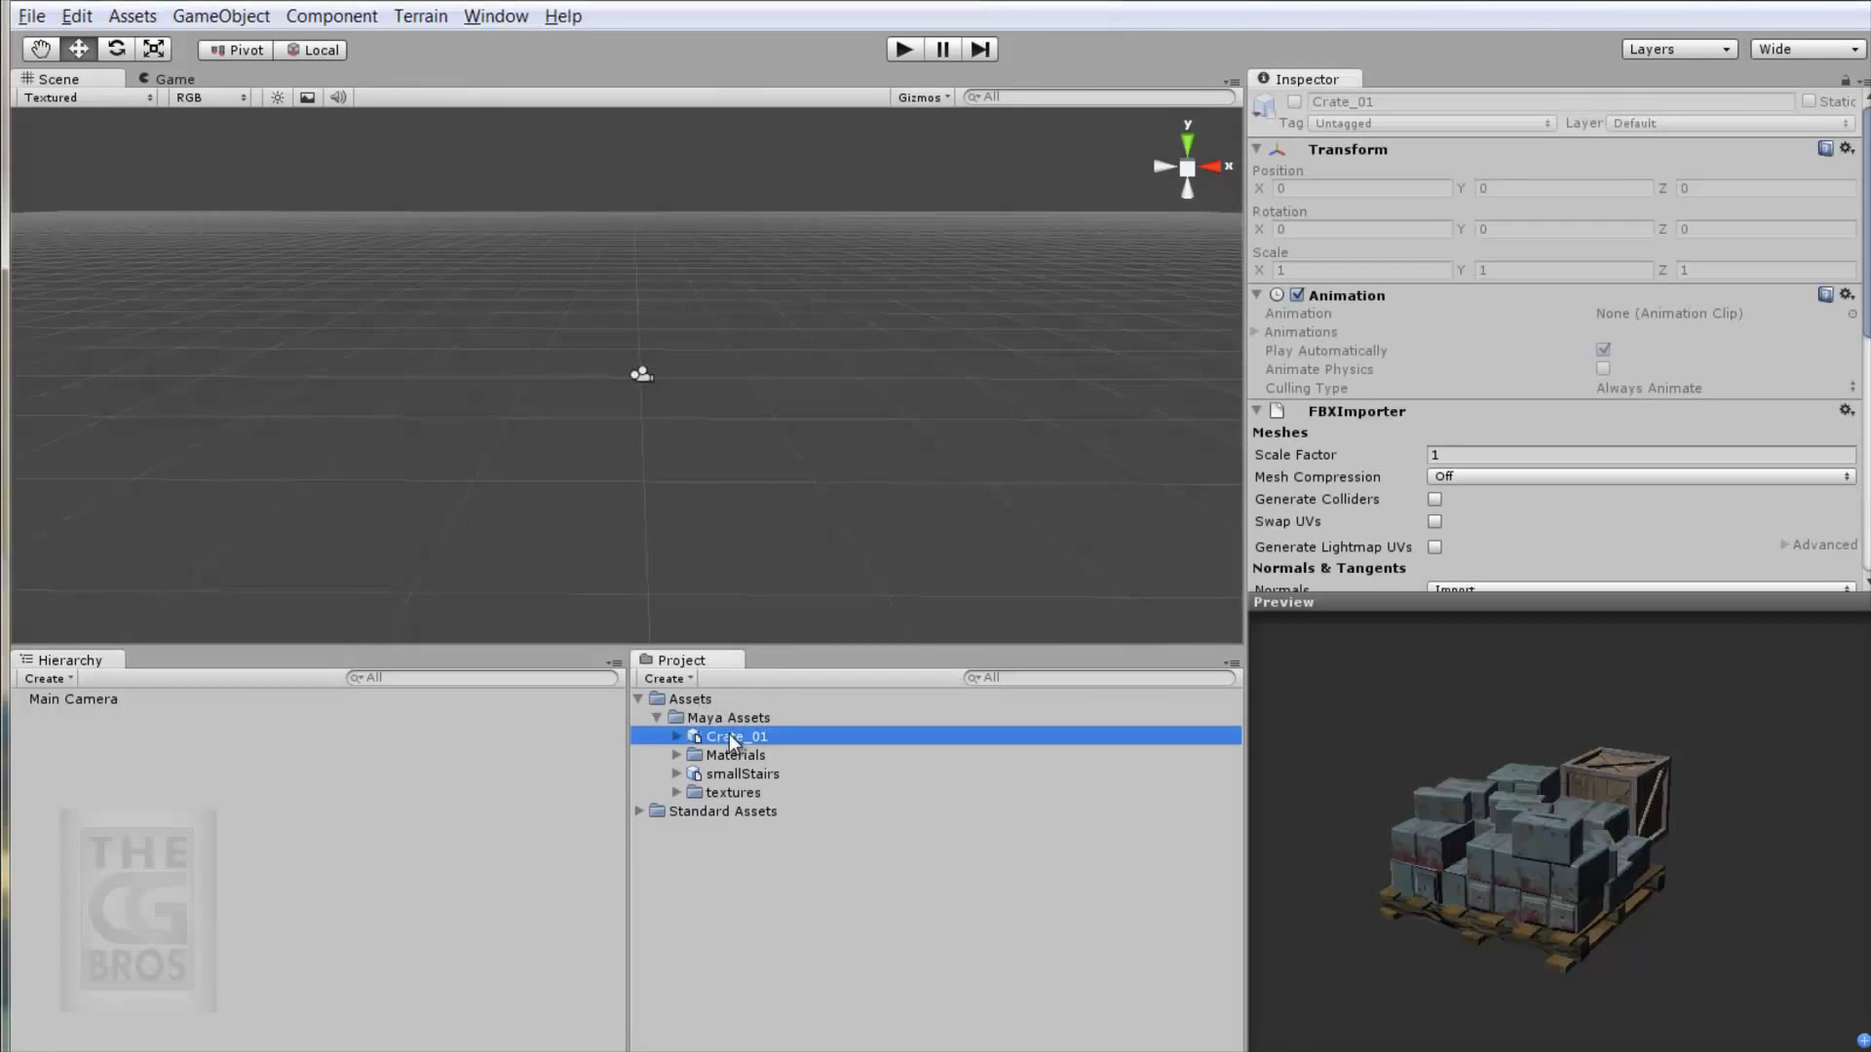
pyautogui.press('r')
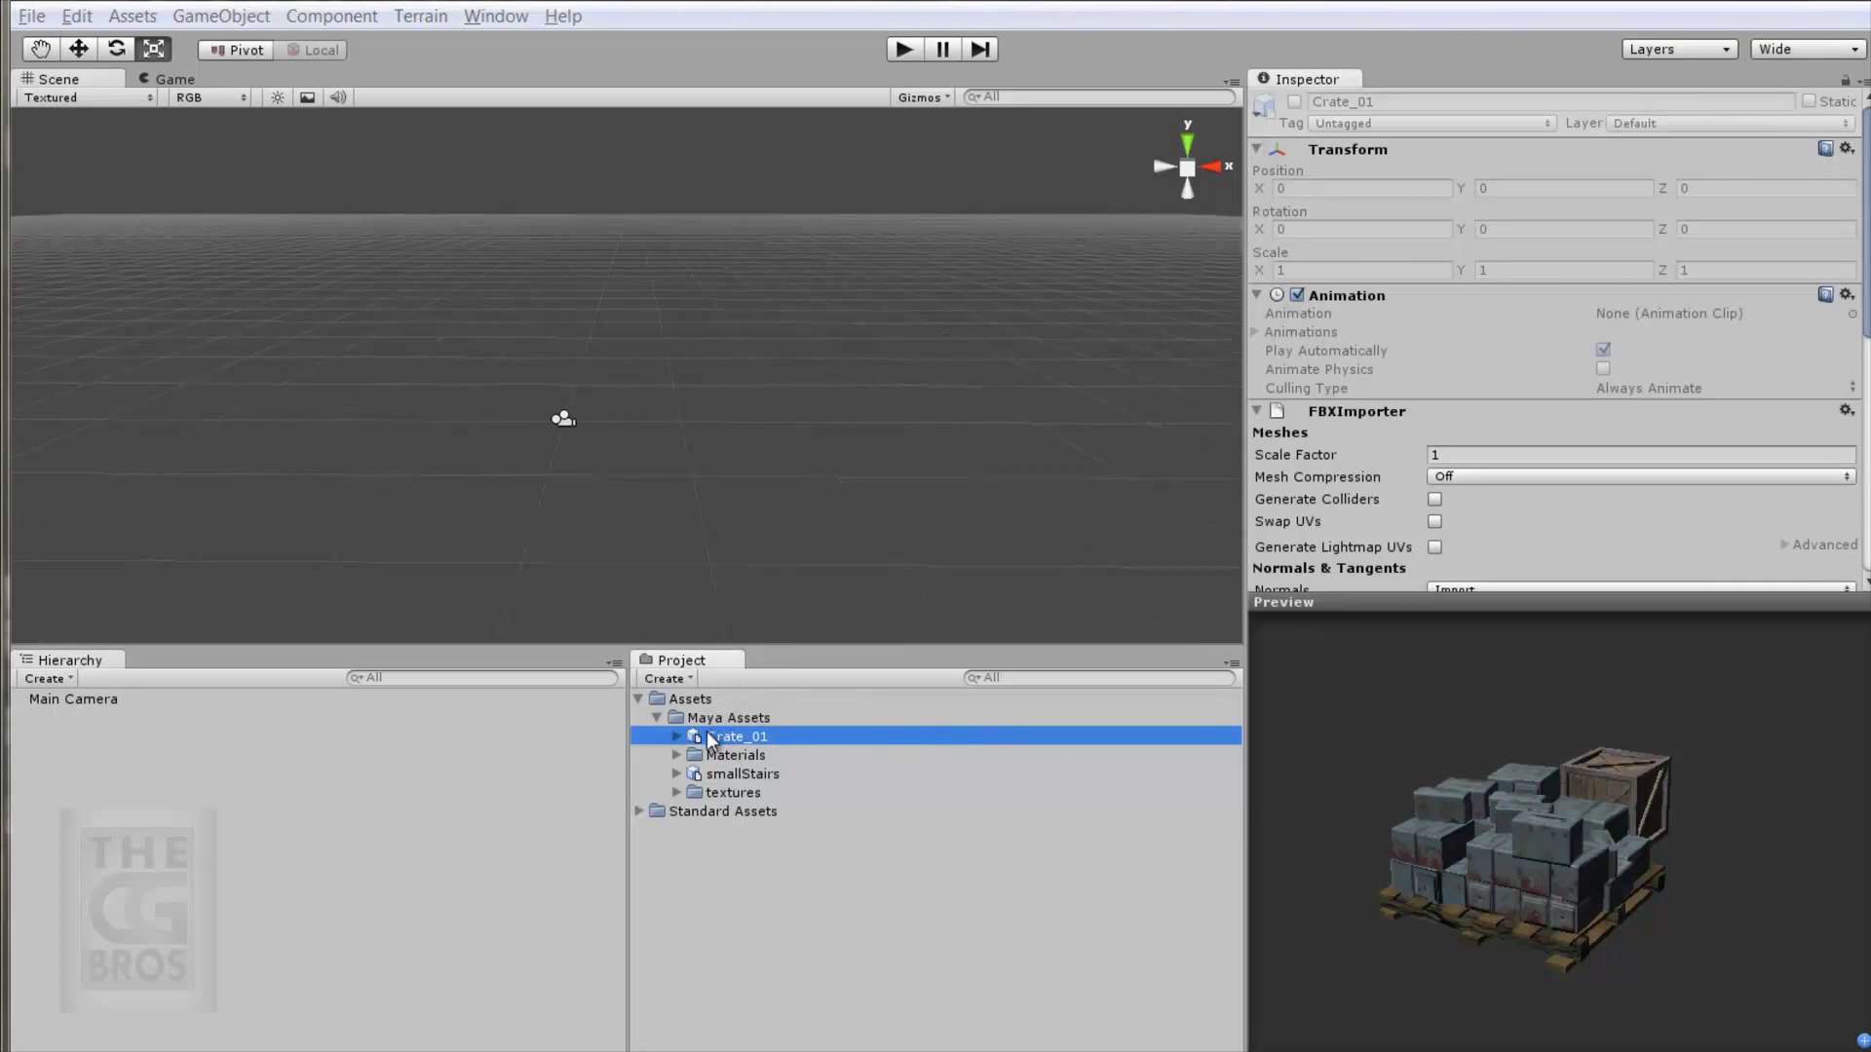
pyautogui.moveTo(729, 740); pyautogui.dragTo(134, 759)
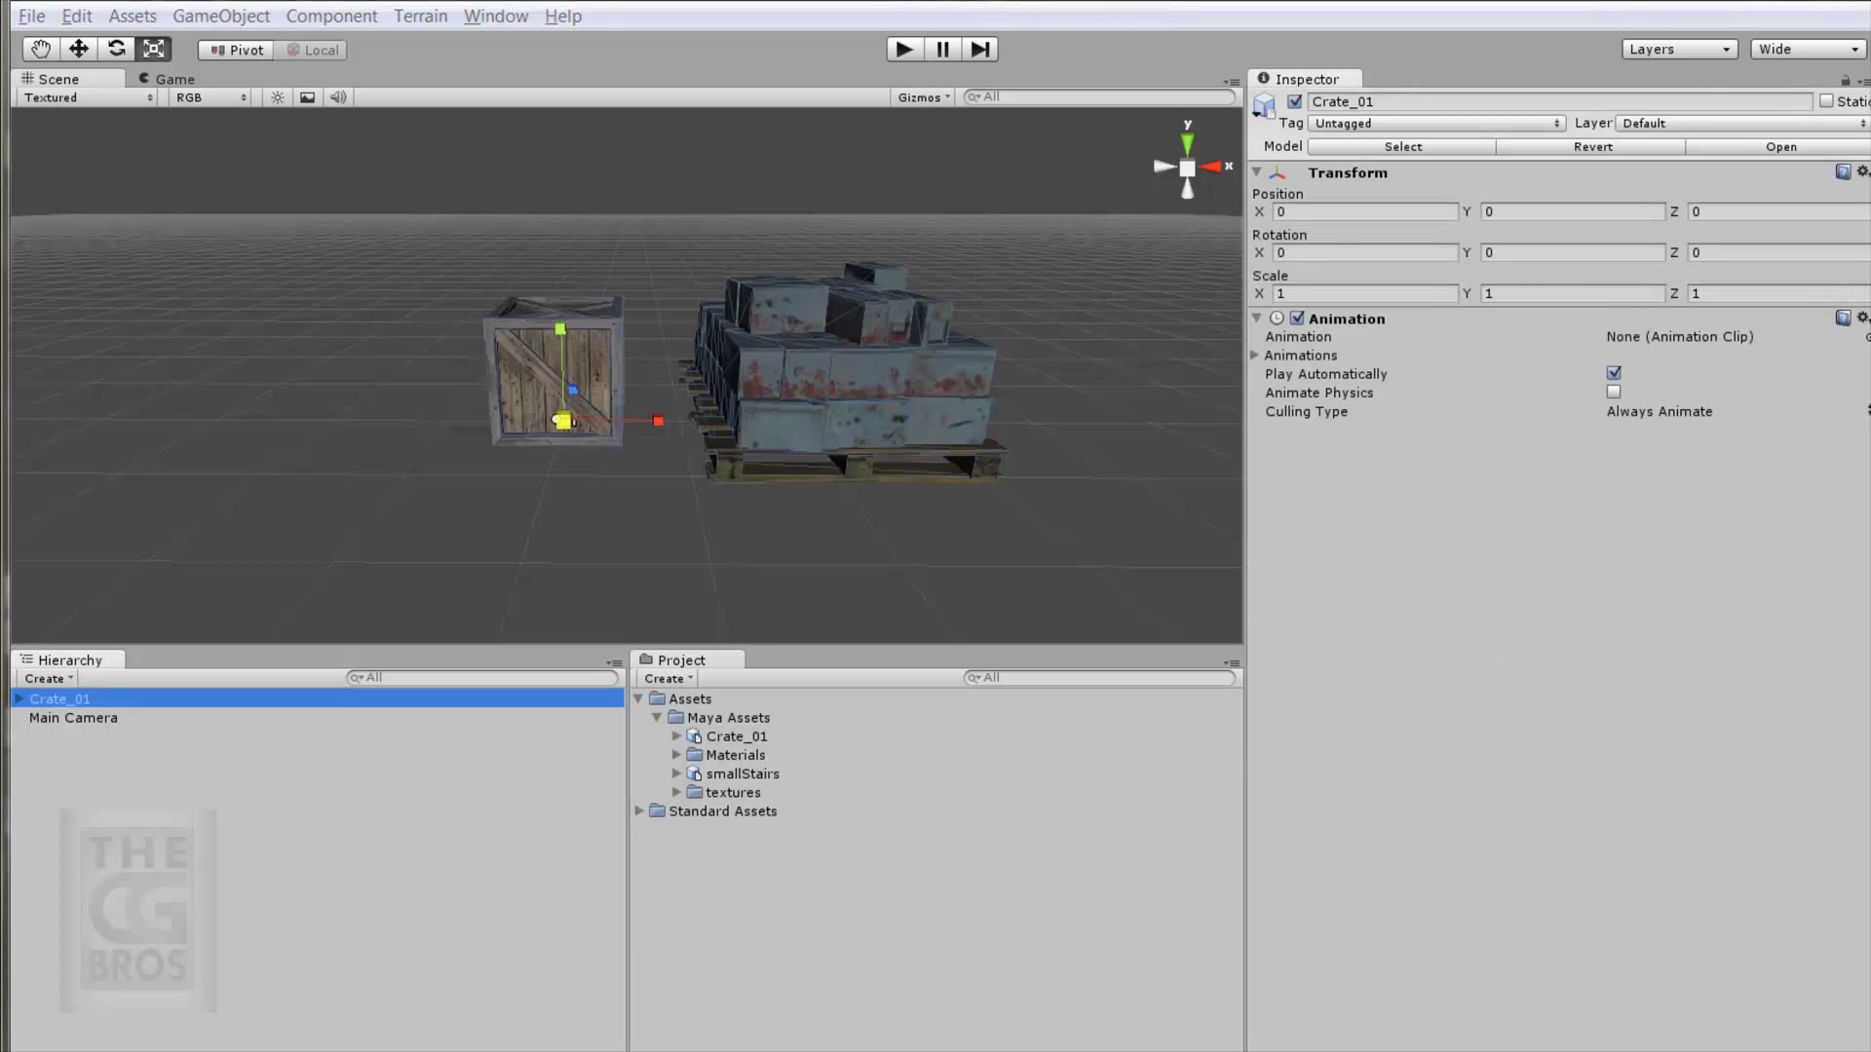
pyautogui.moveTo(741, 738); pyautogui.dragTo(546, 511)
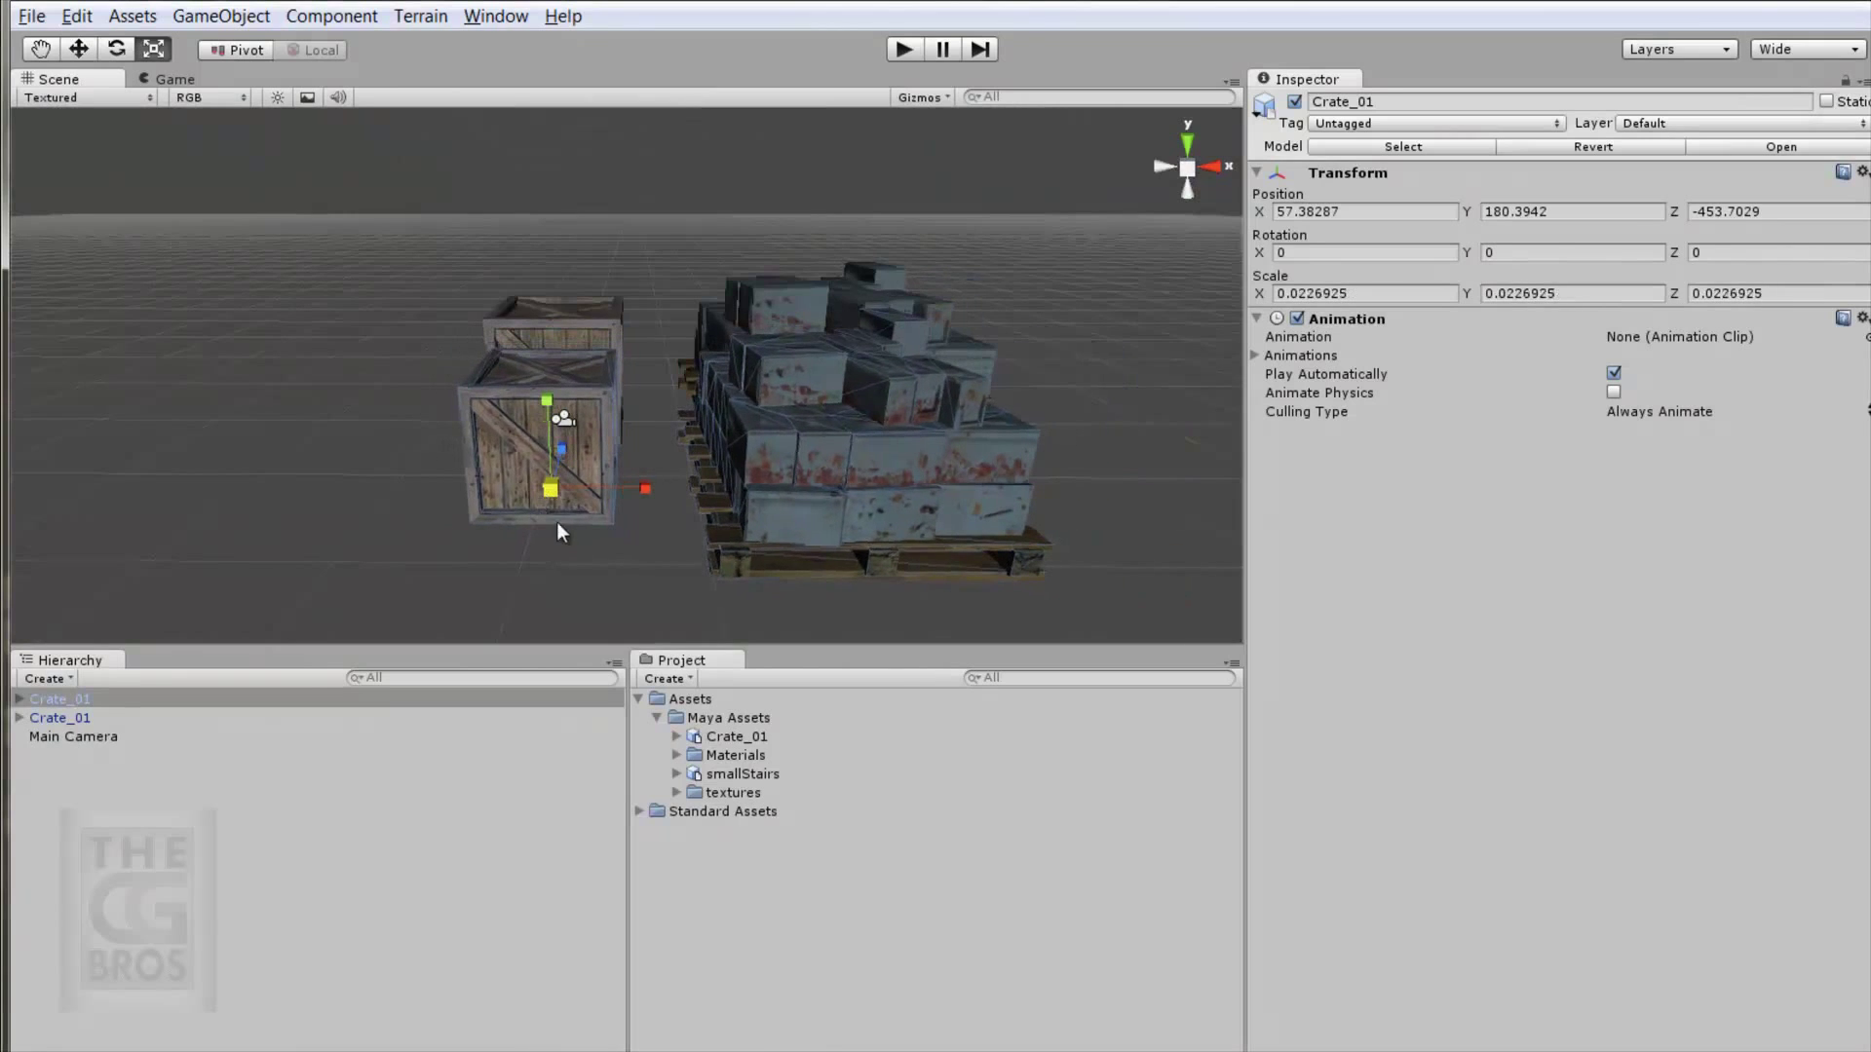
# Slide the second crate left along X to 54.24365, trying a Z-axis tilt along the way.
pyautogui.click(80, 50)
pyautogui.moveTo(657, 486); pyautogui.dragTo(117, 154)
pyautogui.click(116, 51)
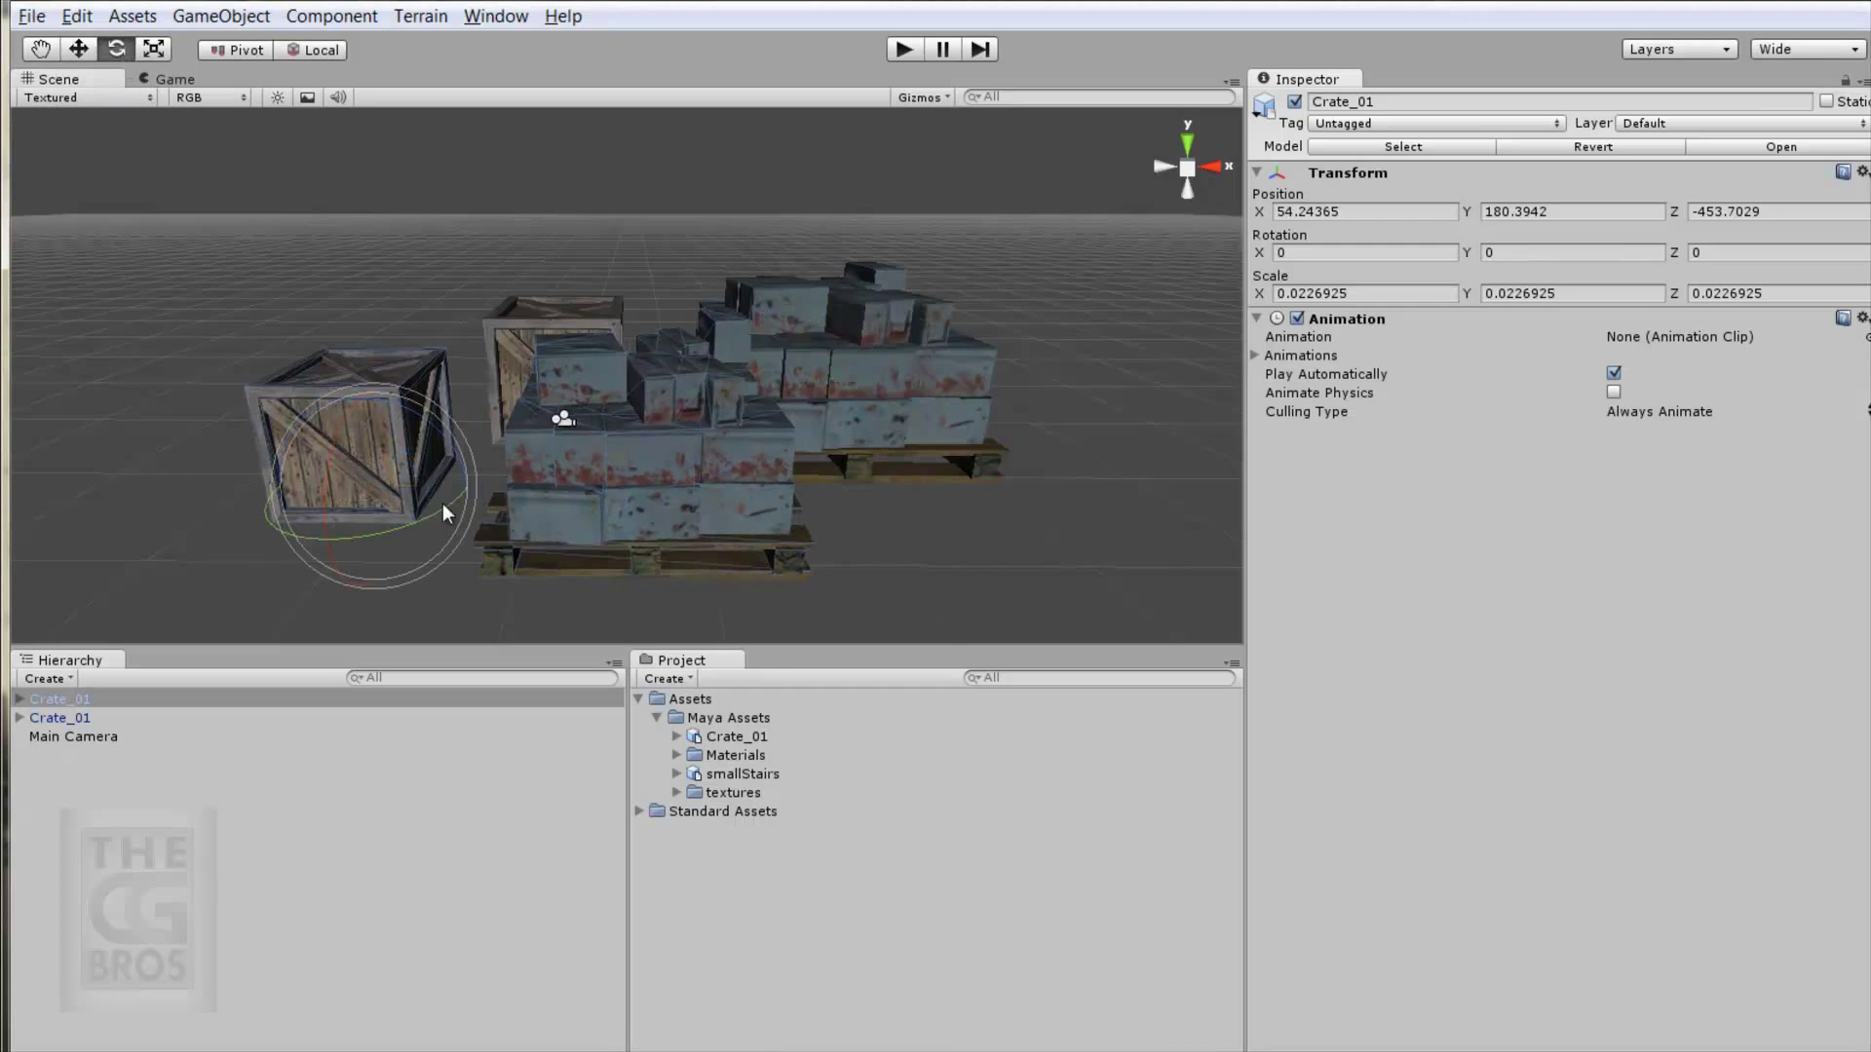
pyautogui.moveTo(443, 449); pyautogui.dragTo(395, 501)
pyautogui.press('r')
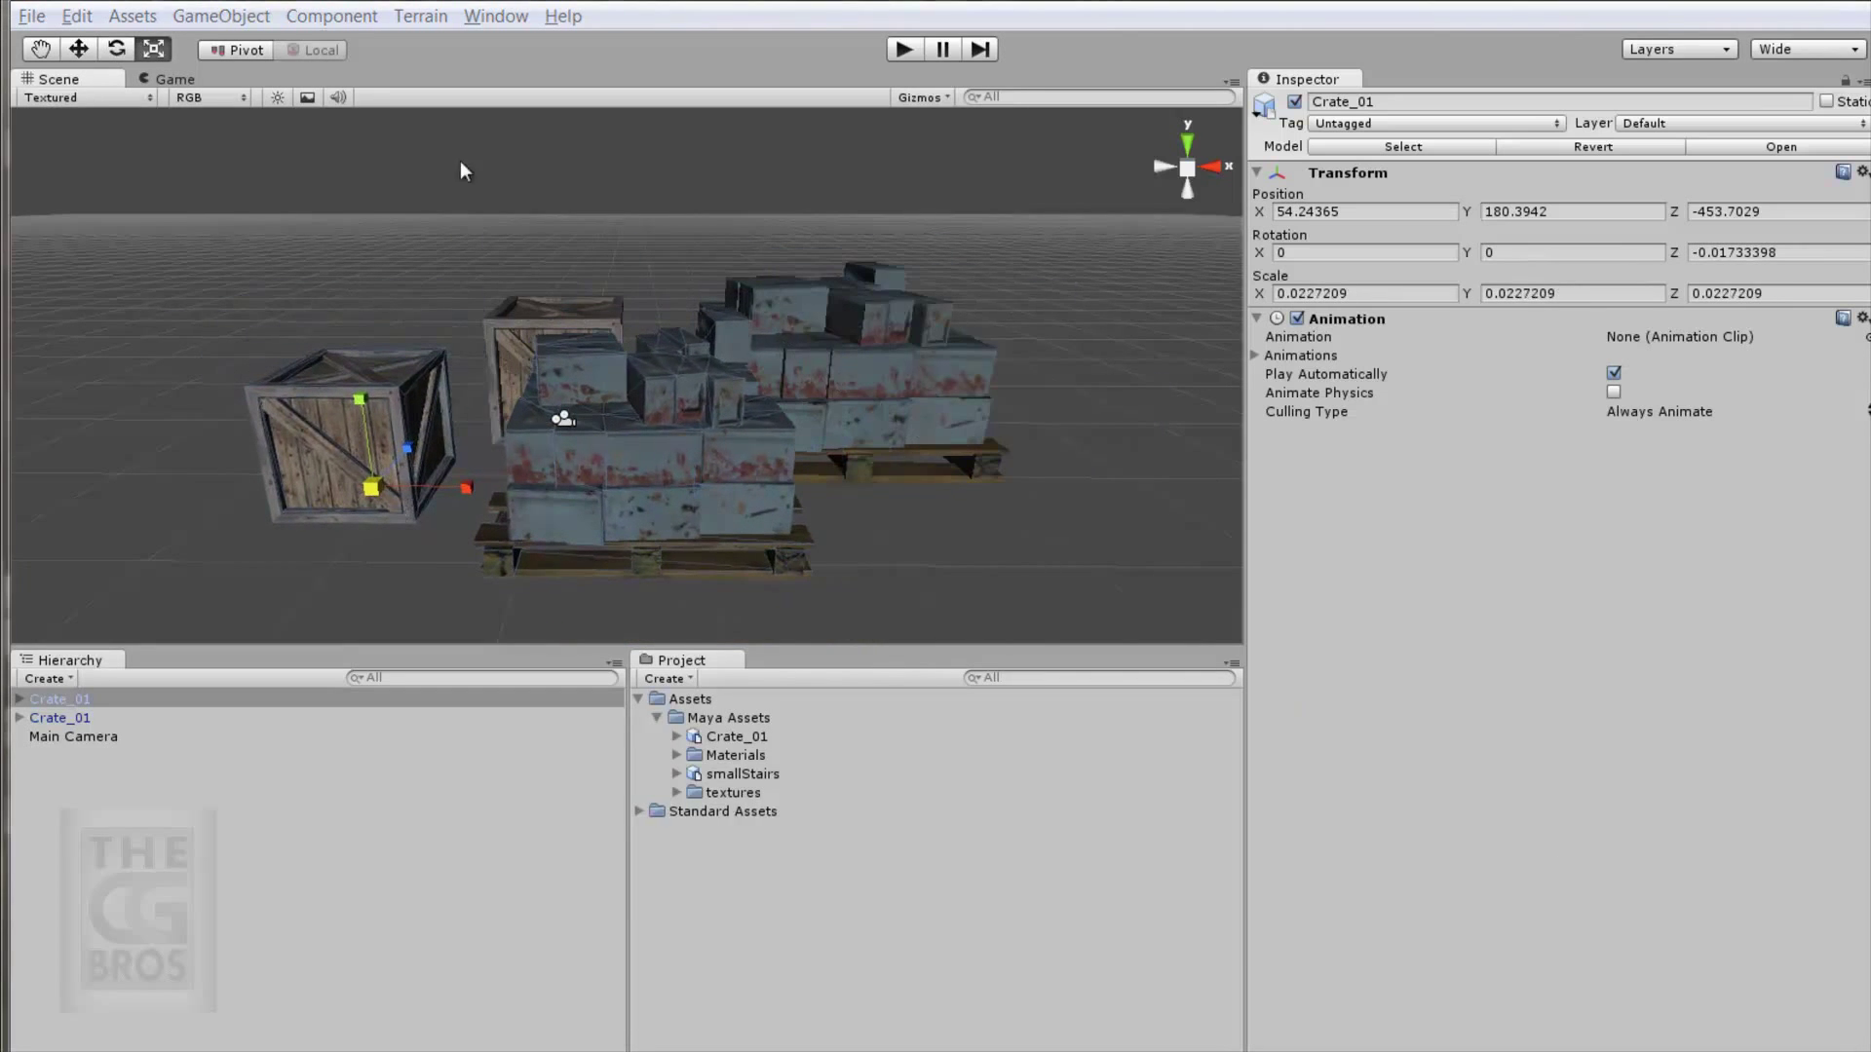
pyautogui.click(78, 48)
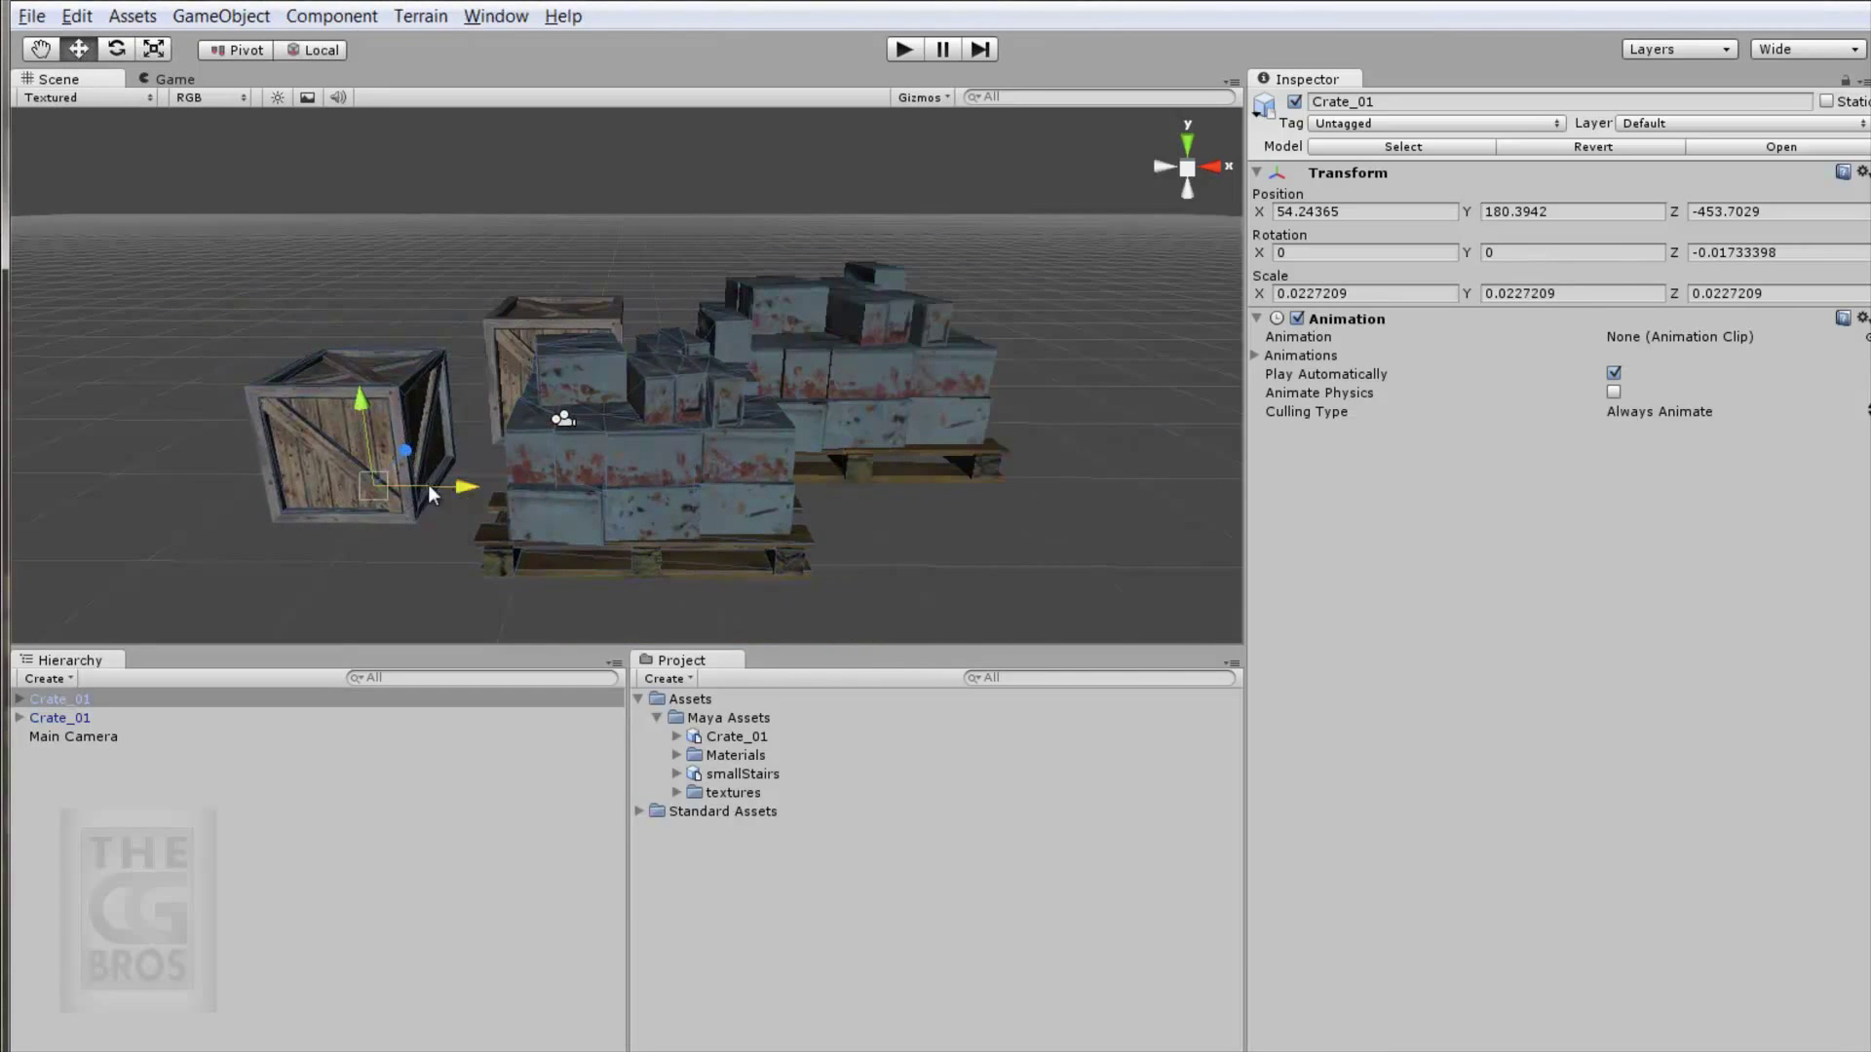
pyautogui.moveTo(428, 484); pyautogui.dragTo(534, 448)
# Undo the trial rotation and the trial uniform enlargement of the crates.
pyautogui.press('e')
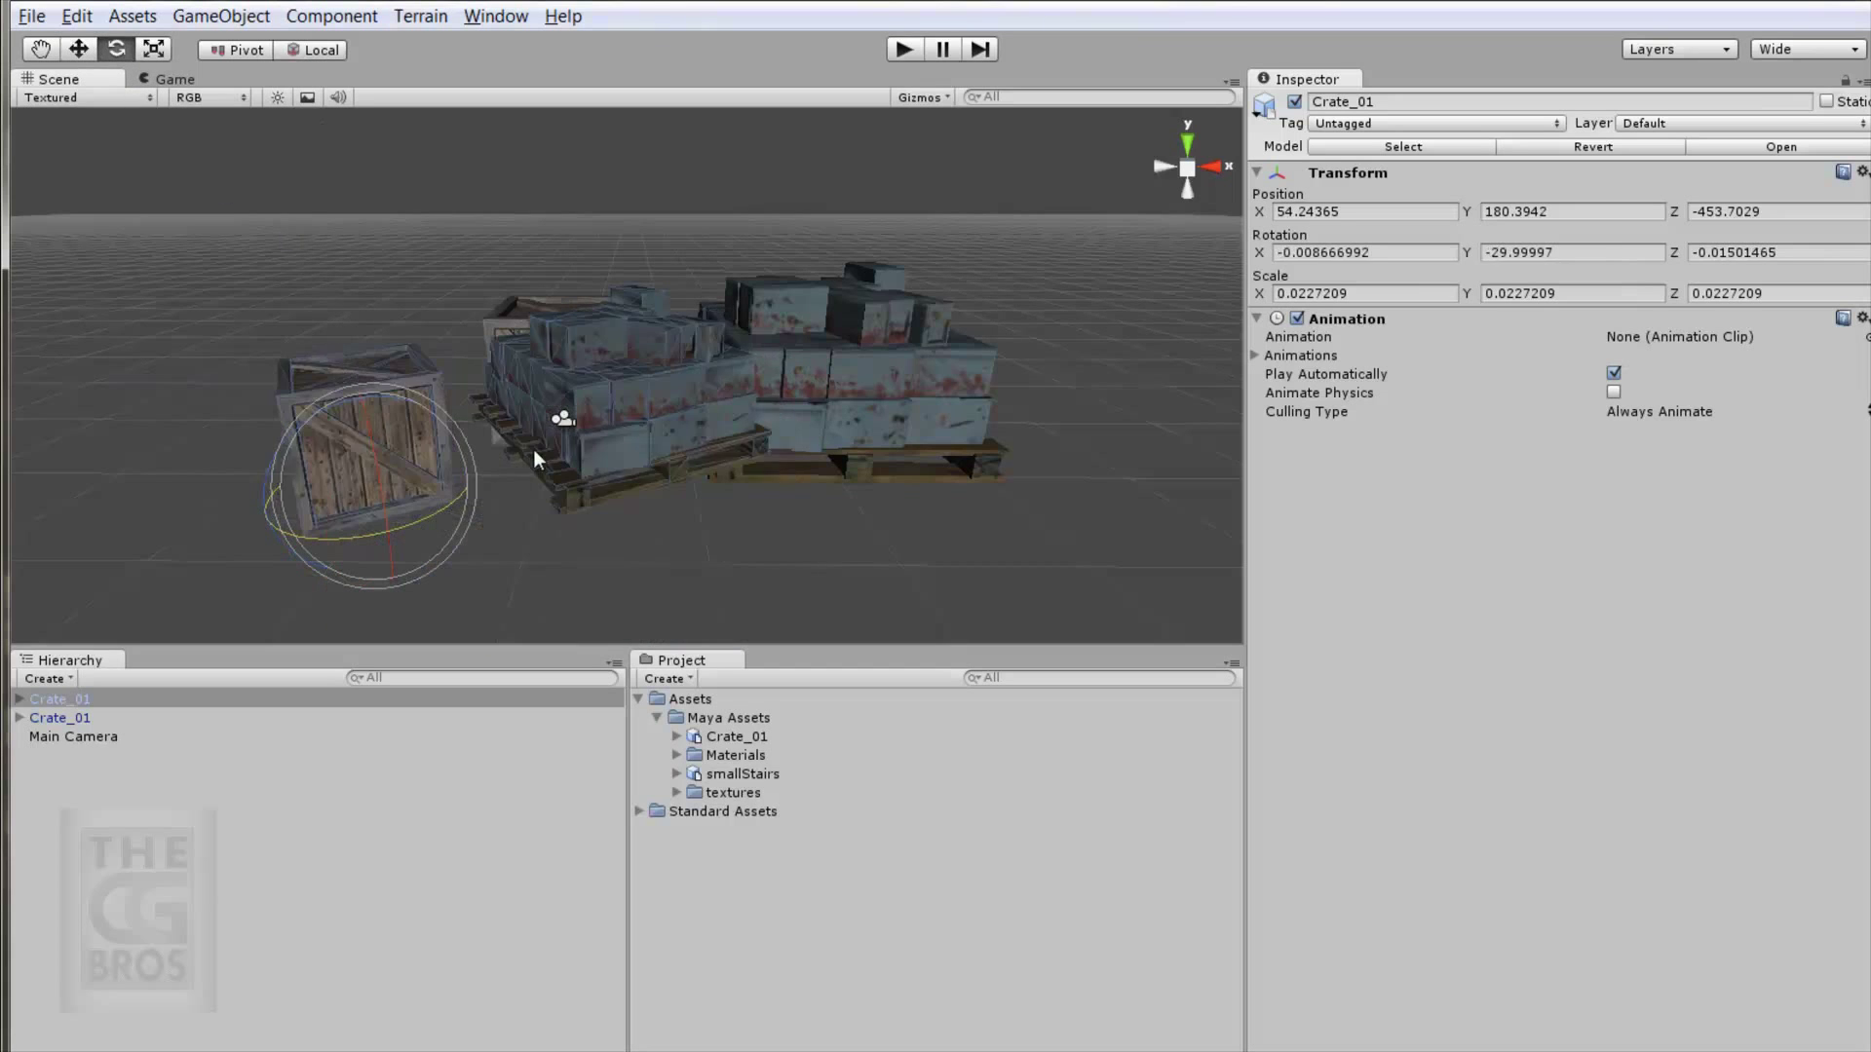
pyautogui.hotkey('ctrl', 'z')
pyautogui.press('r')
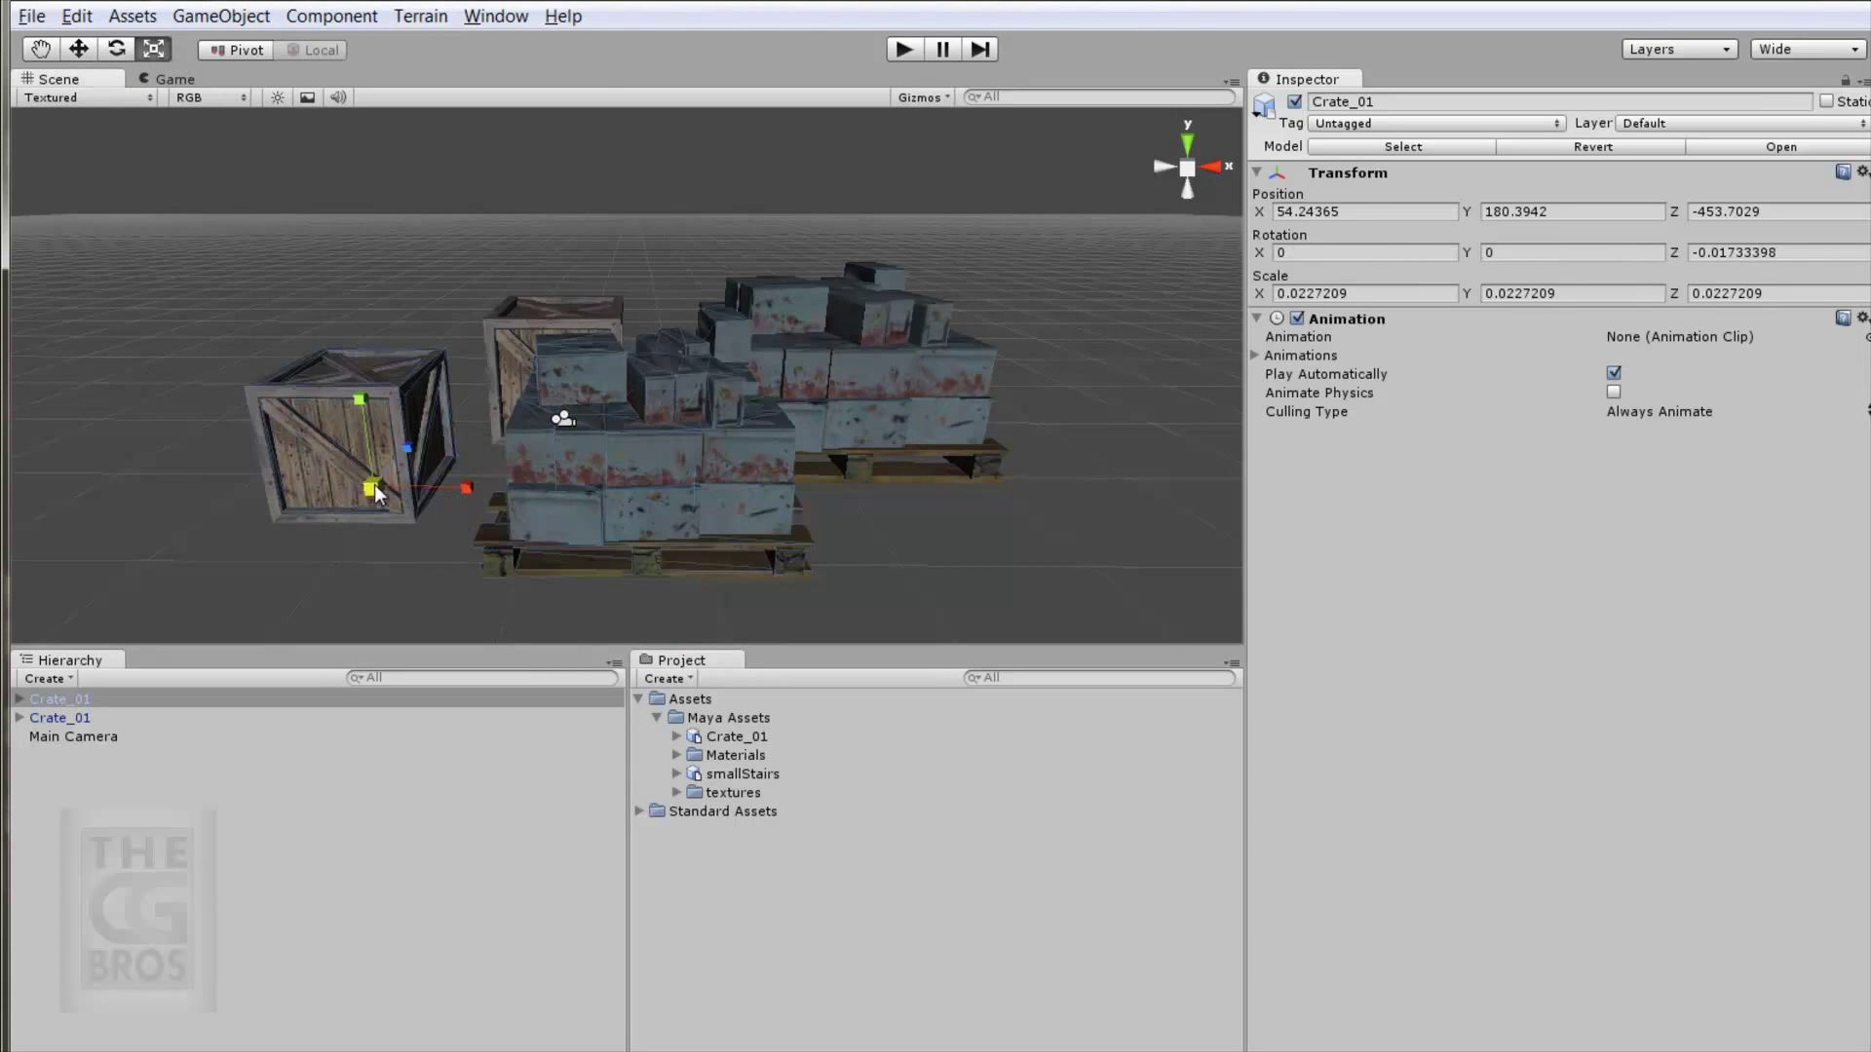
pyautogui.moveTo(372, 486); pyautogui.dragTo(456, 468)
pyautogui.hotkey('ctrl', 'z')
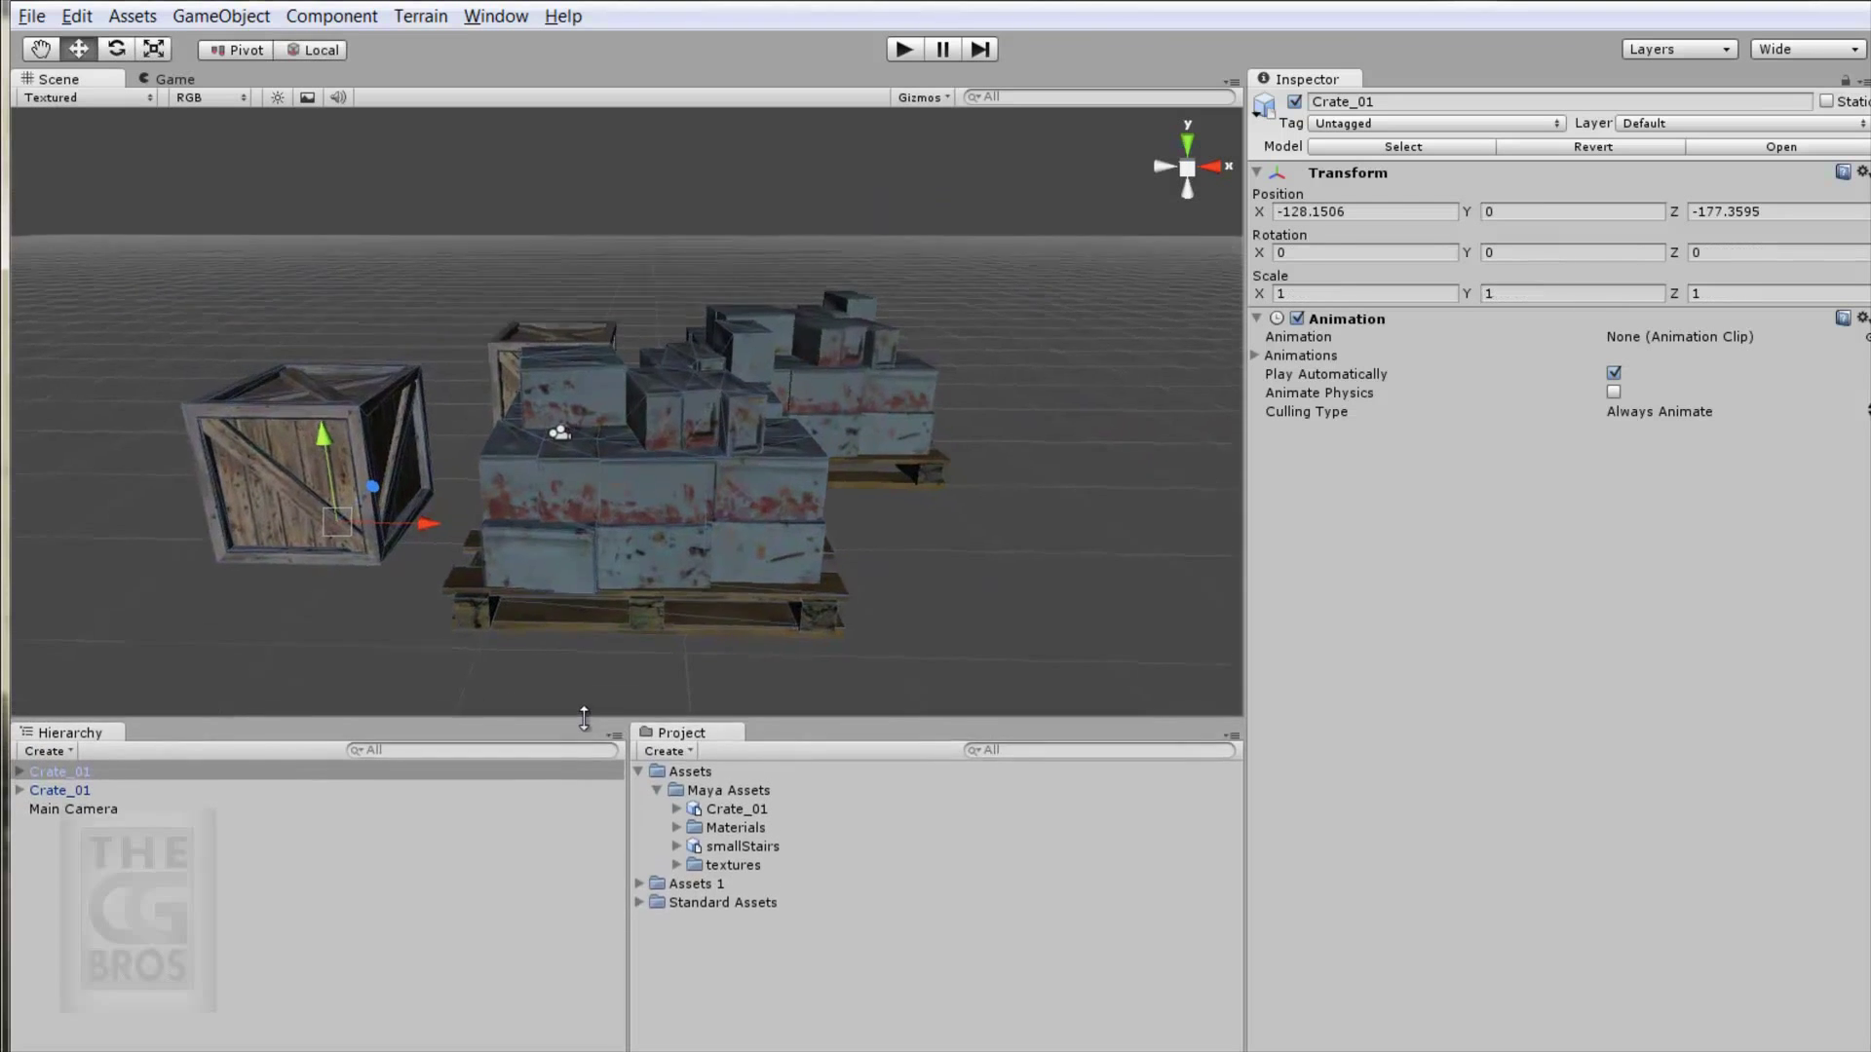
# Pan, zoom and orbit the Scene view around the crates and pallets.
pyautogui.click(41, 50)
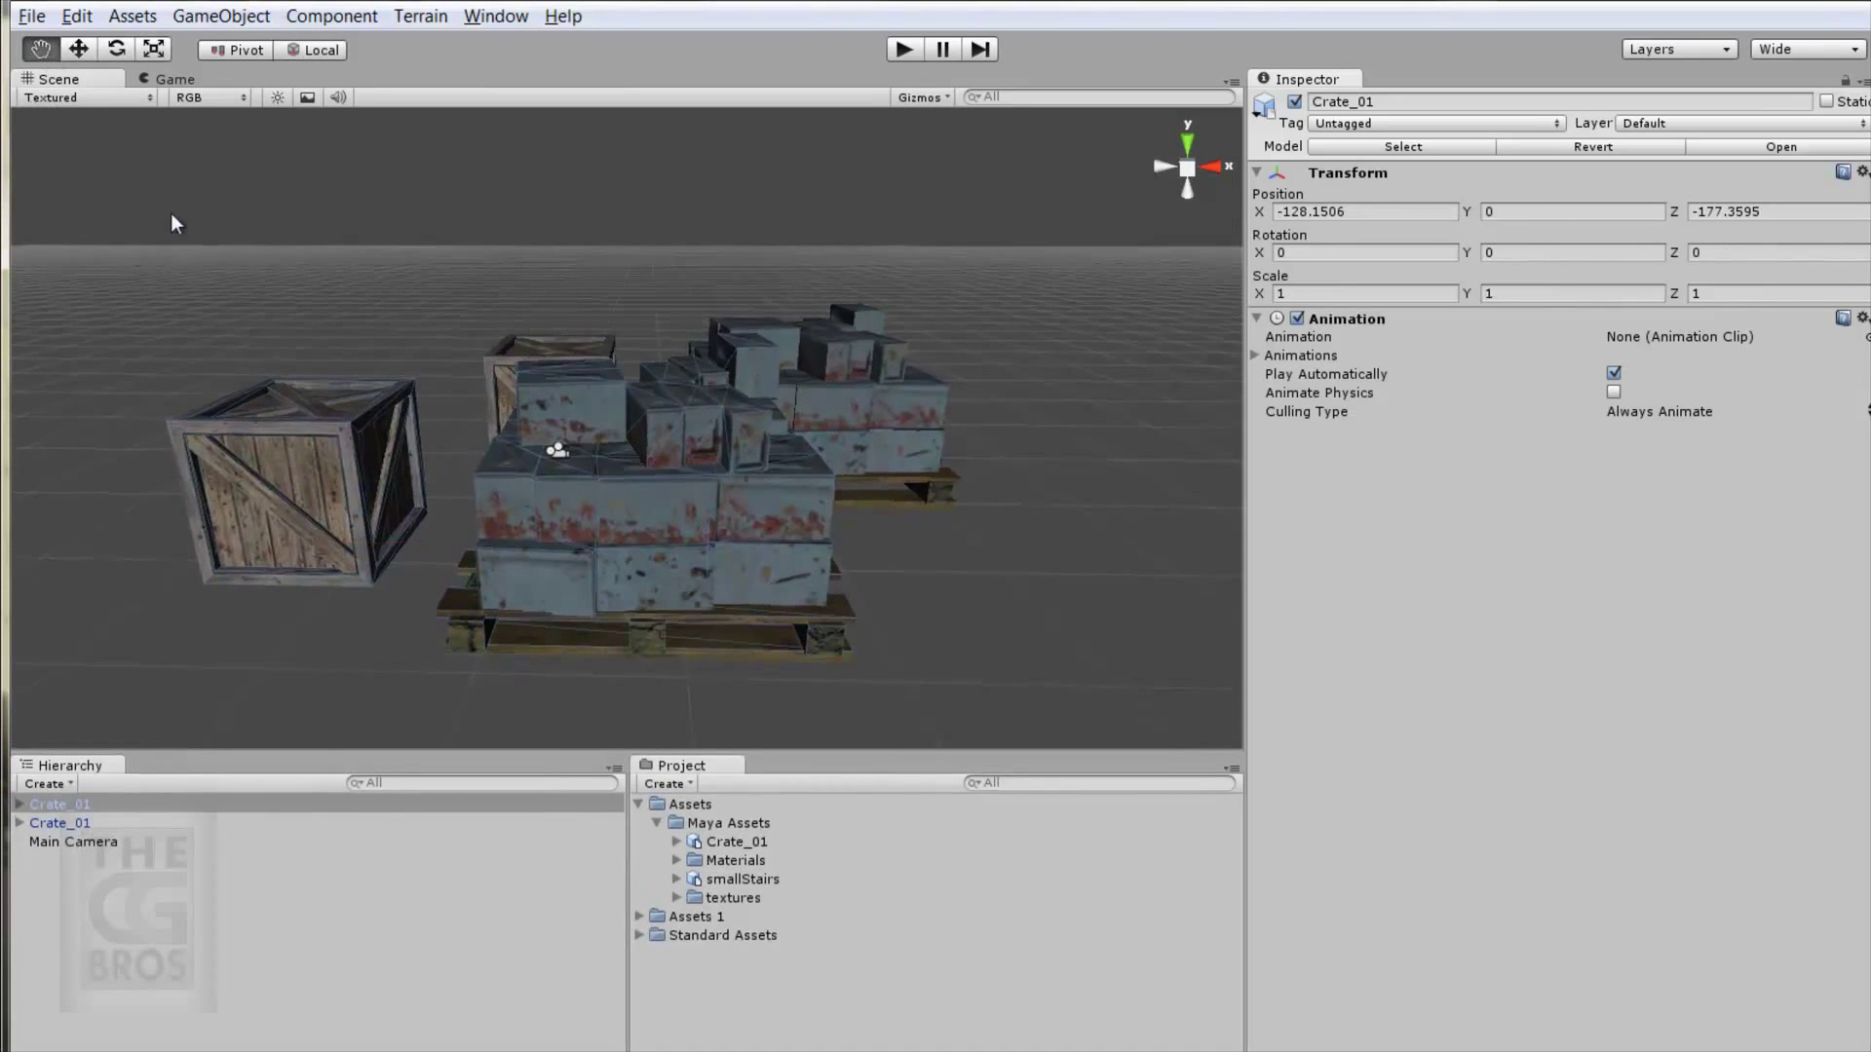
pyautogui.moveTo(582, 466)
pyautogui.mouseDown()
pyautogui.moveTo(499, 493)
pyautogui.moveTo(570, 499)
pyautogui.moveTo(599, 442)
pyautogui.moveTo(612, 472)
pyautogui.mouseUp()
pyautogui.keyDown('alt'); pyautogui.moveTo(612, 471); pyautogui.dragTo(616, 493, button='right'); pyautogui.keyUp('alt')
pyautogui.keyDown('alt'); pyautogui.moveTo(657, 507); pyautogui.dragTo(612, 577); pyautogui.keyUp('alt')
pyautogui.keyDown('alt'); pyautogui.moveTo(624, 571); pyautogui.dragTo(874, 541, button='right'); pyautogui.keyUp('alt')
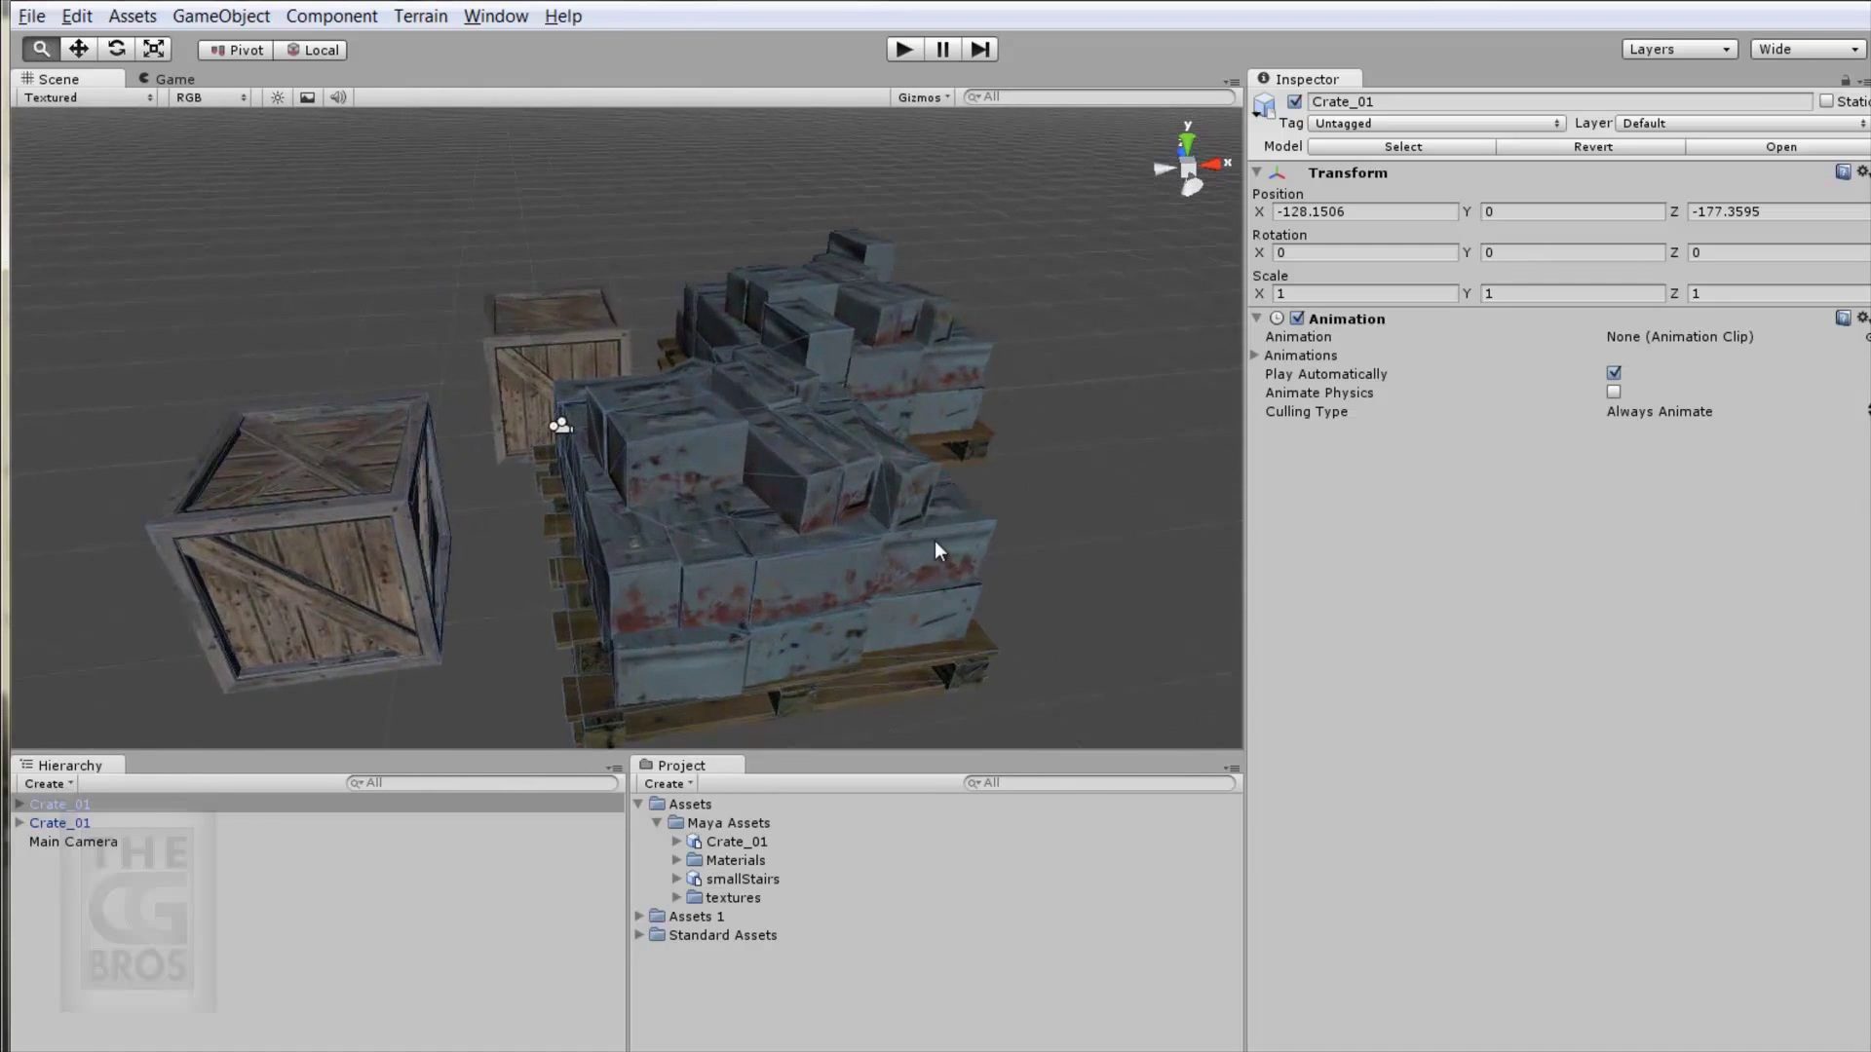
pyautogui.keyDown('alt'); pyautogui.moveTo(874, 541); pyautogui.dragTo(762, 437); pyautogui.keyUp('alt')
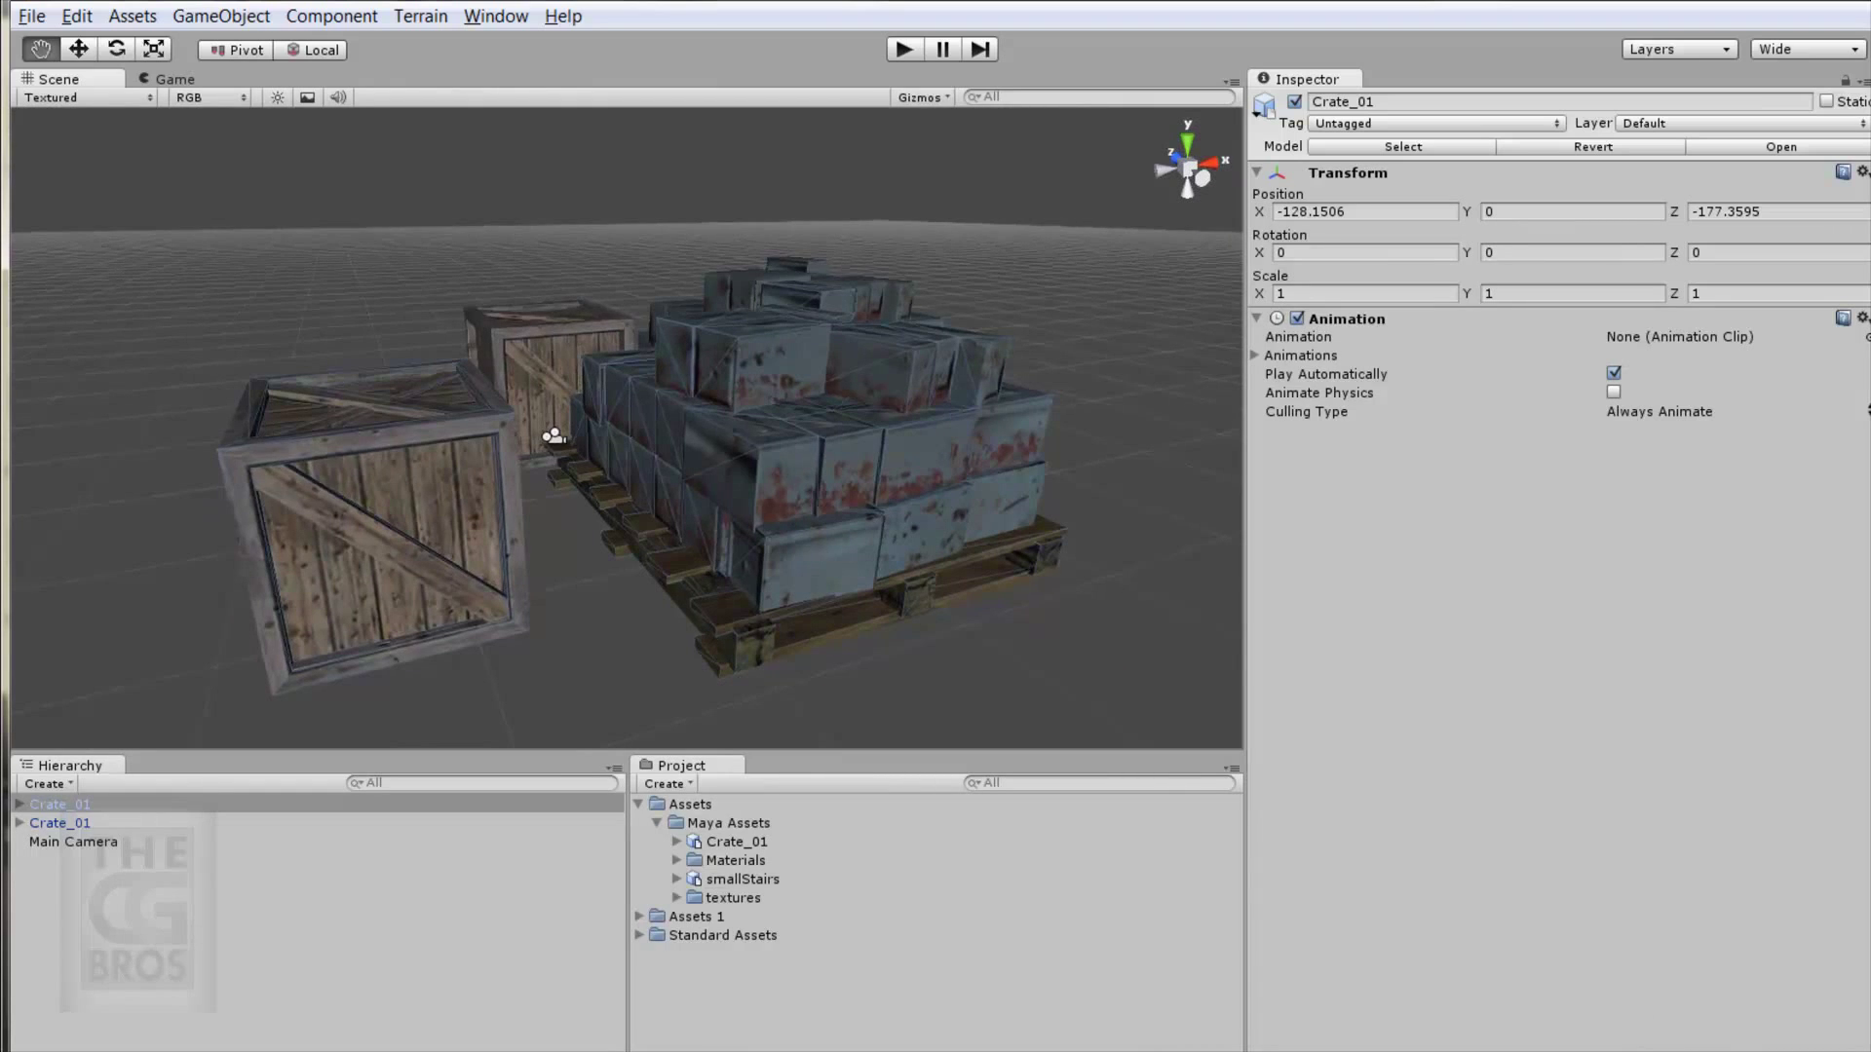
pyautogui.scroll(-10, 758, 653)
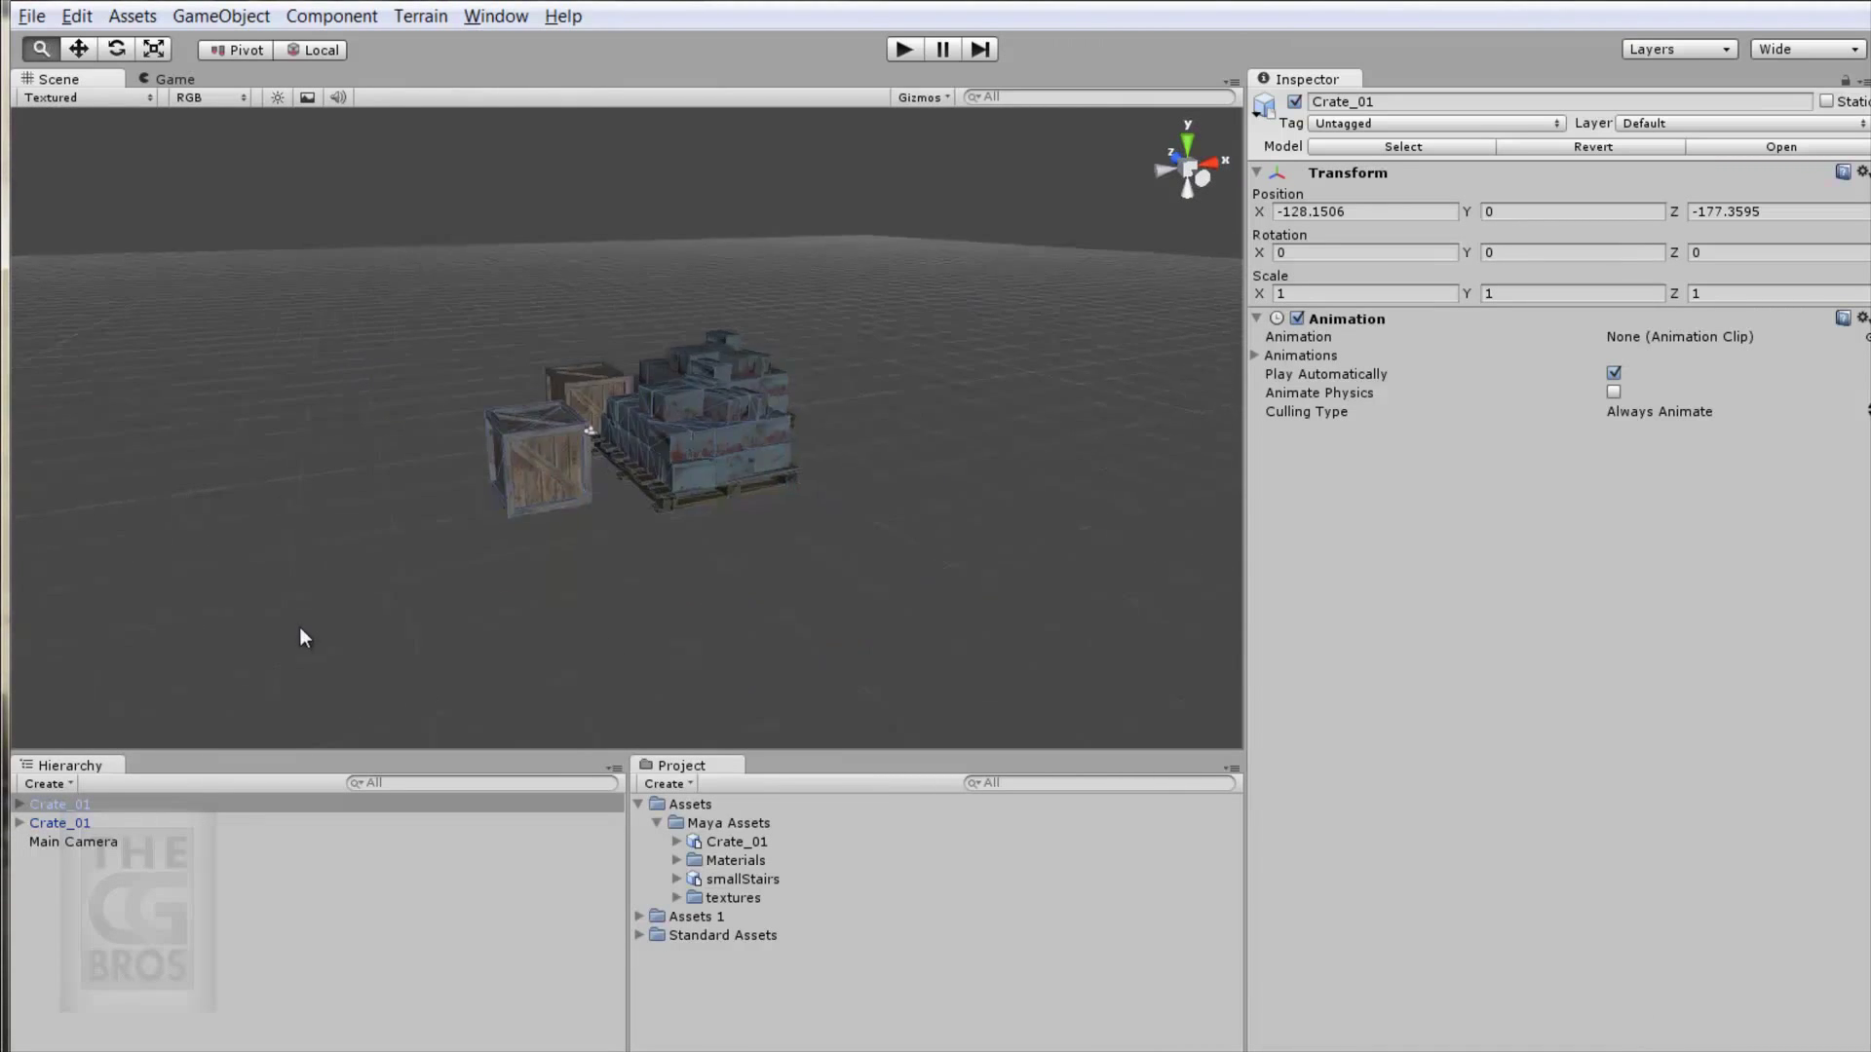
# Select the first Crate_01 in the Hierarchy and frame it in the Scene view.
pyautogui.click(394, 894)
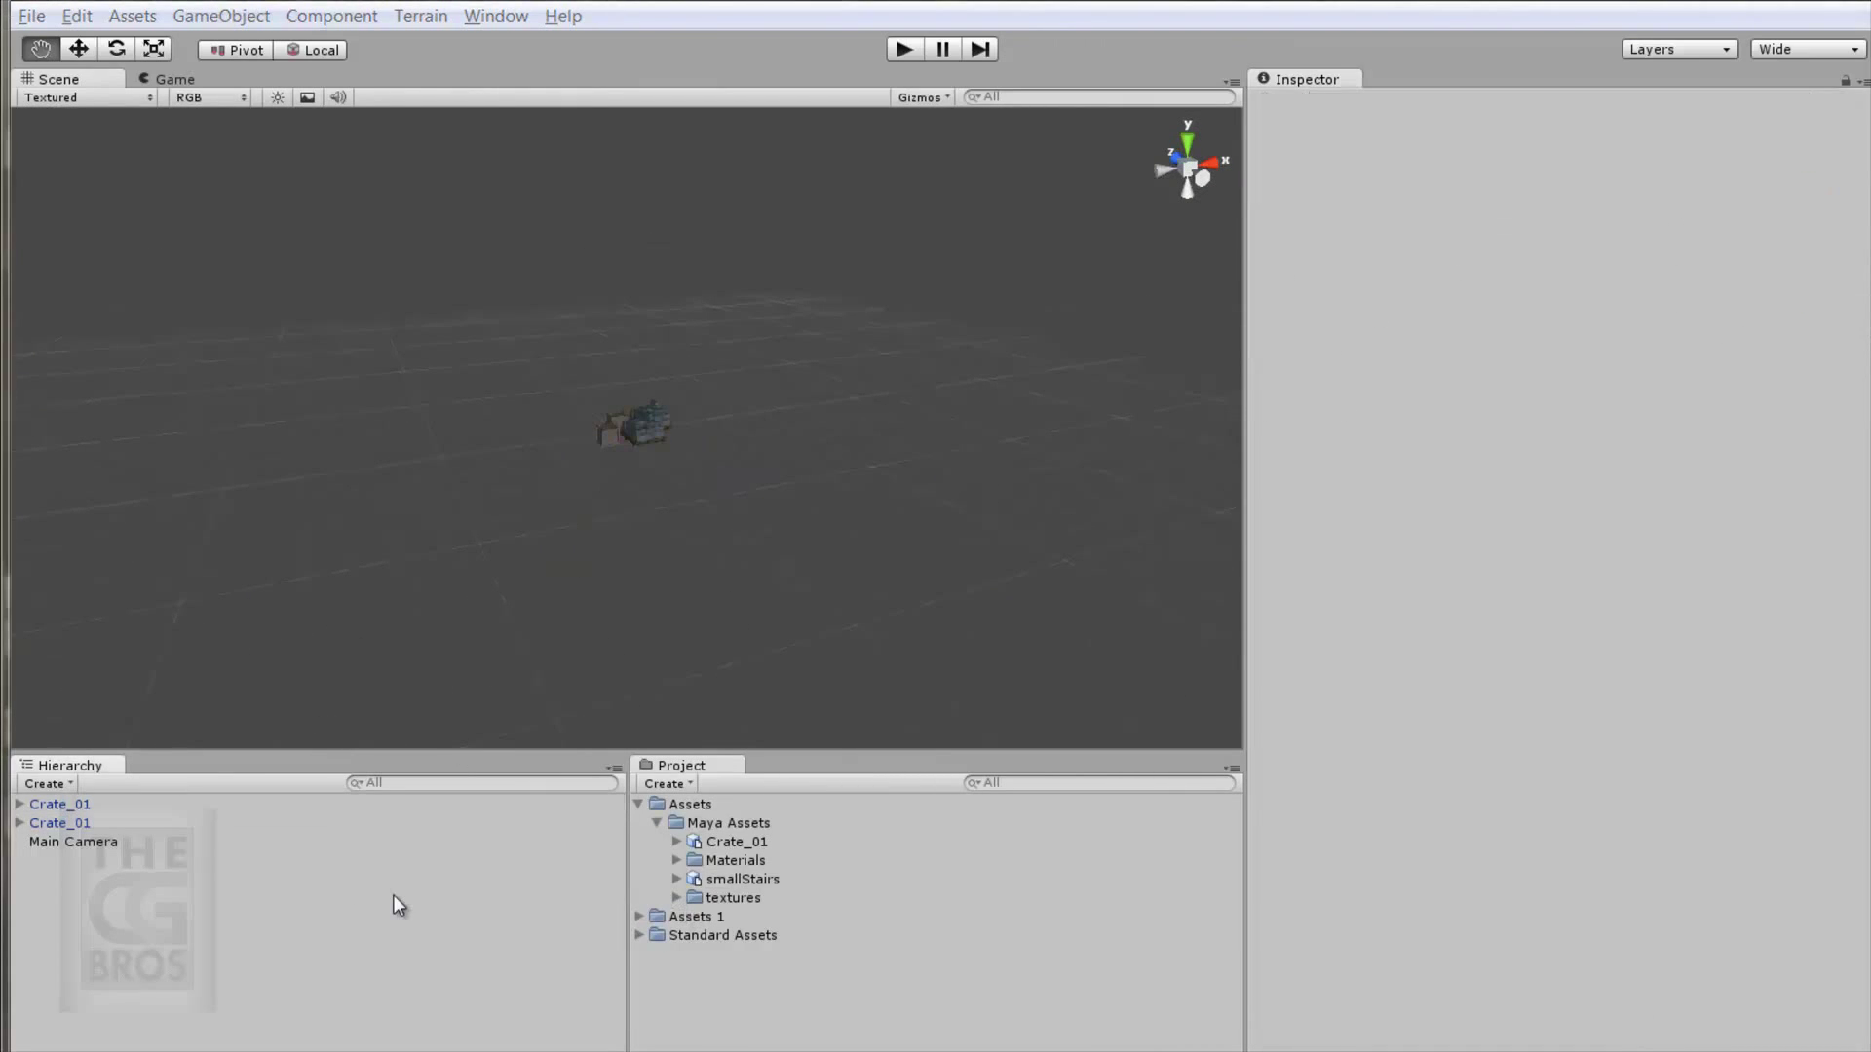
pyautogui.click(78, 804)
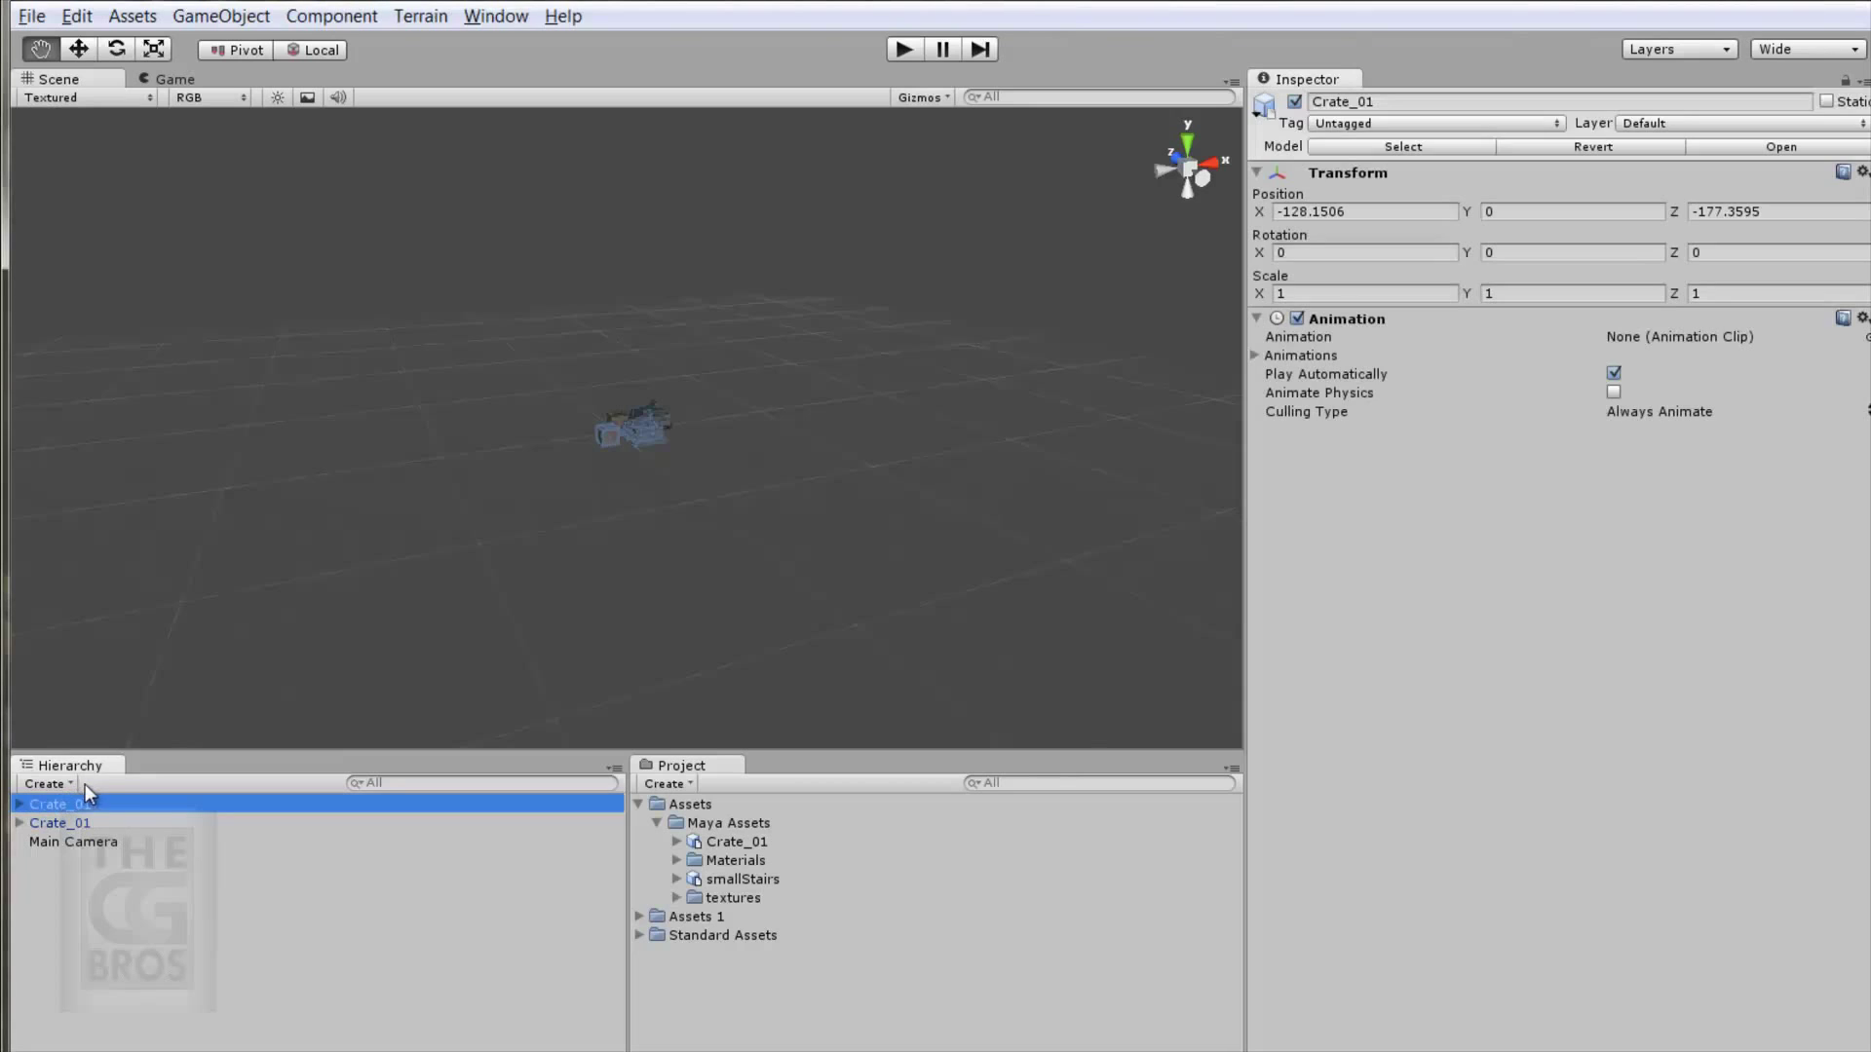
pyautogui.press('f')
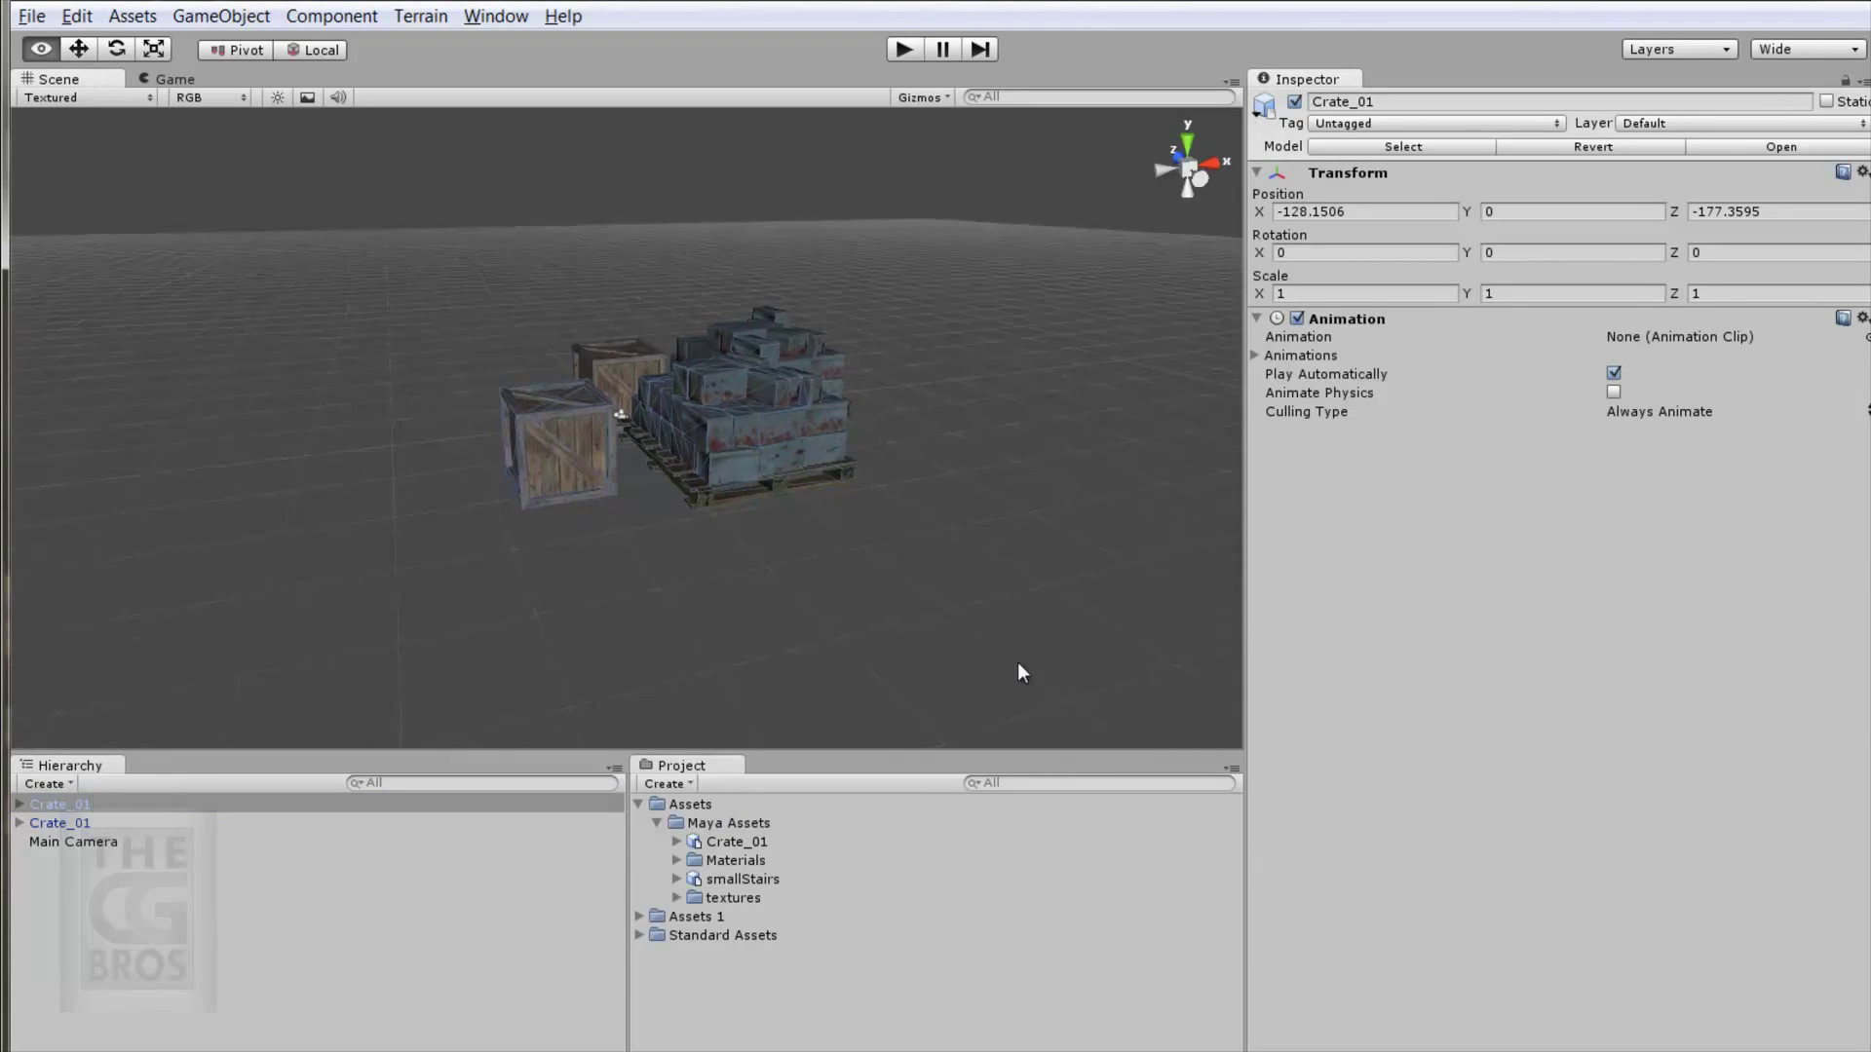
pyautogui.scroll(10, 292, 631)
pyautogui.doubleClick(50, 804)
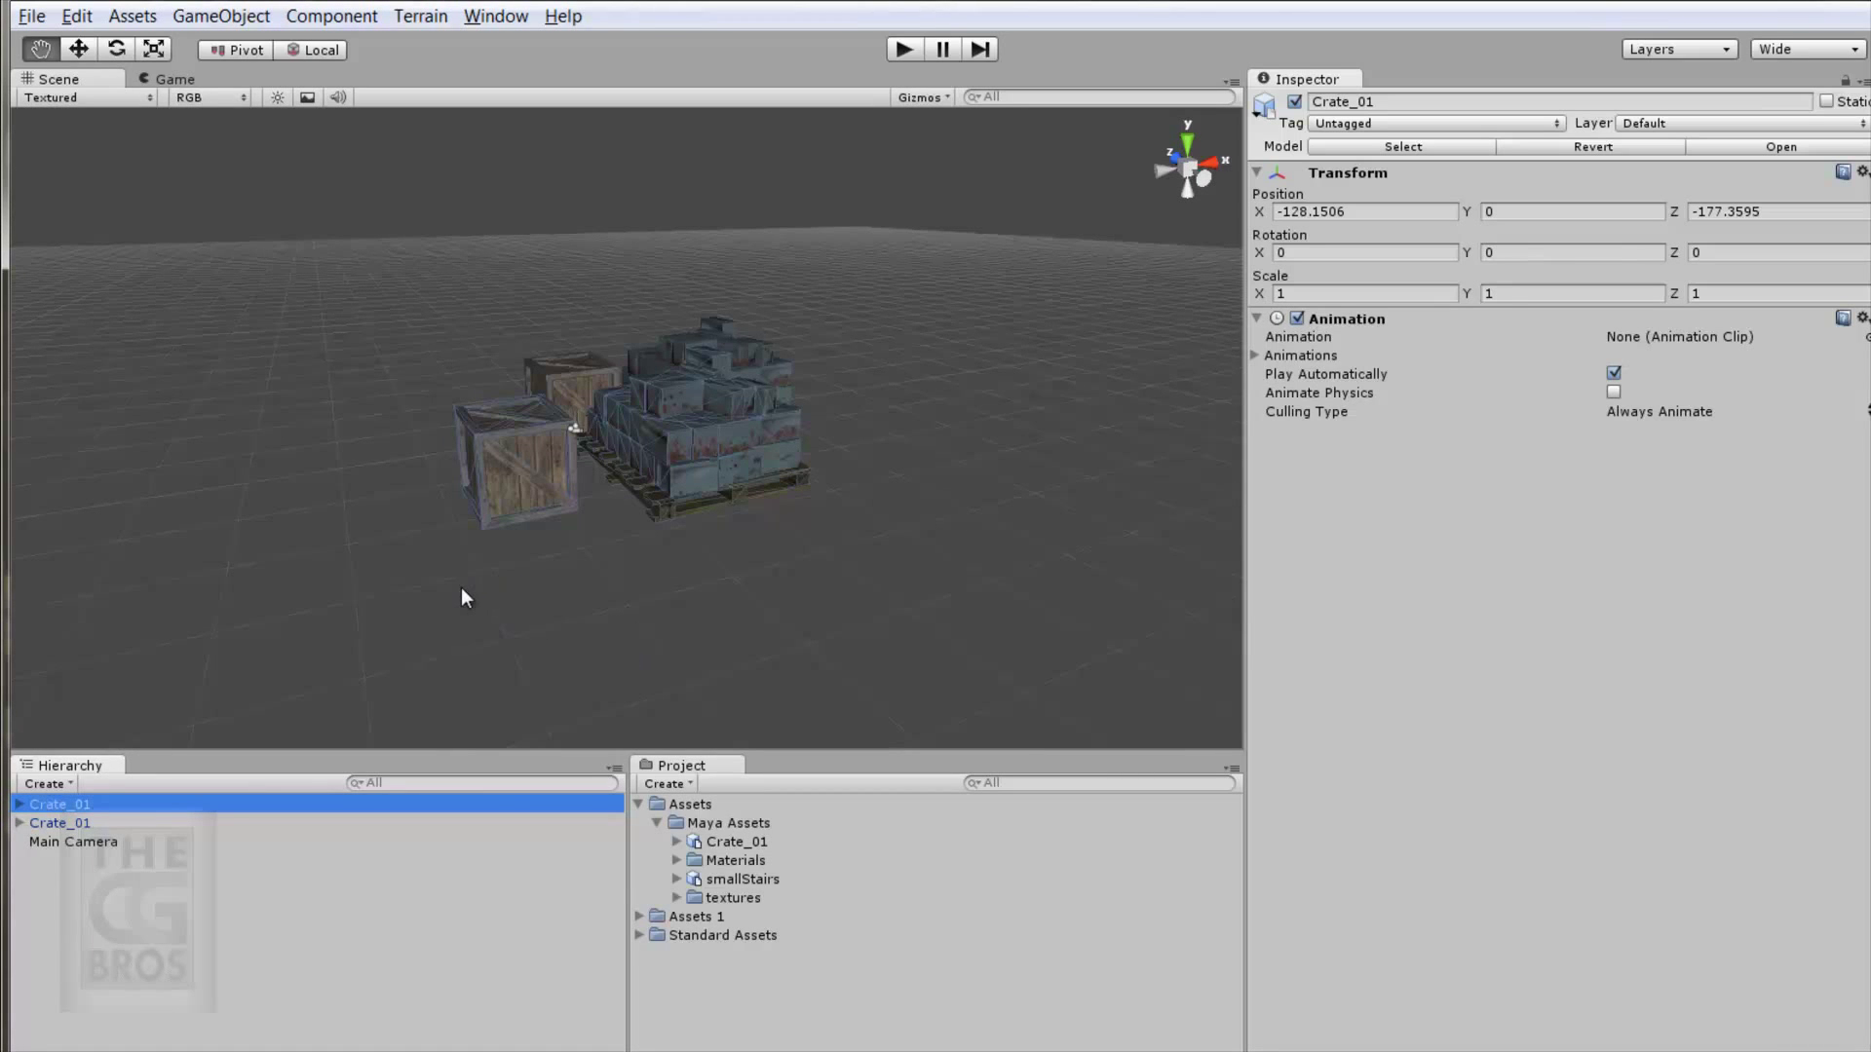
# Move the first Crate_01 along X to -379.6647, apart from the other crate-and-pallet group.
pyautogui.keyDown('alt'); pyautogui.moveTo(460, 588); pyautogui.dragTo(960, 606); pyautogui.keyUp('alt')
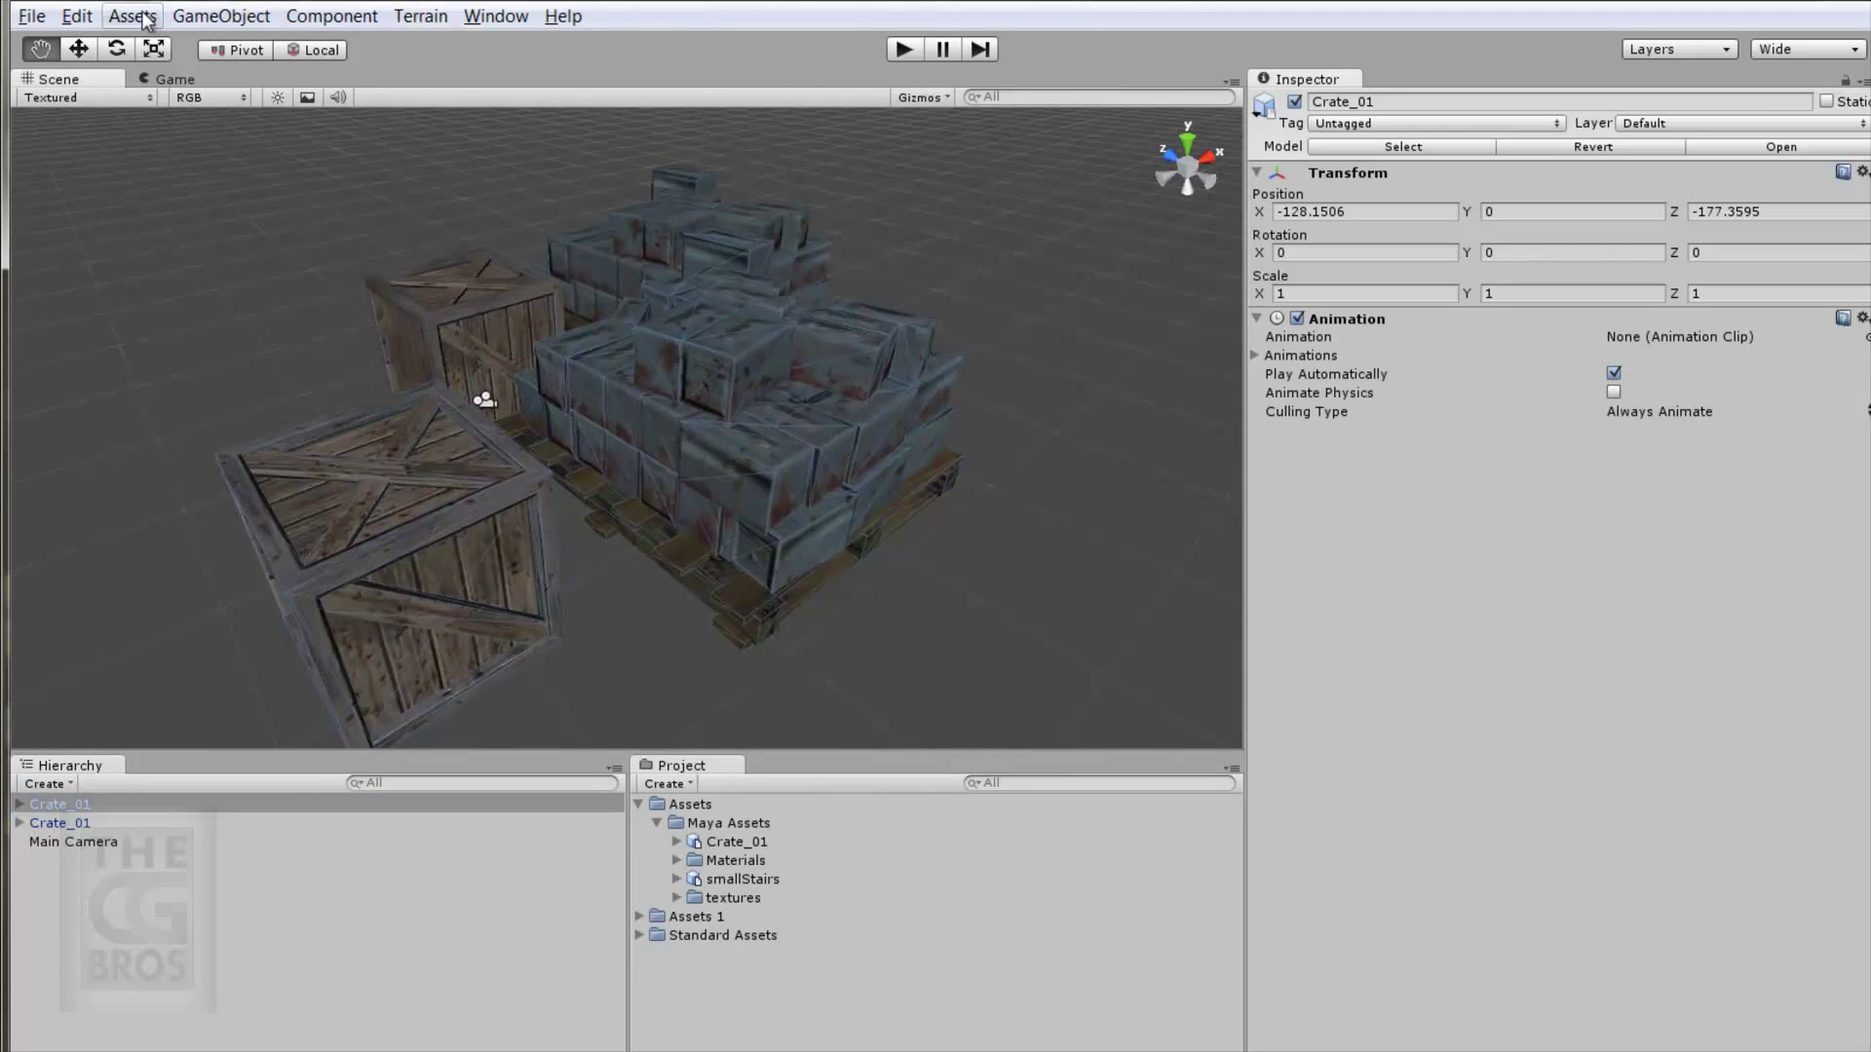
pyautogui.click(78, 49)
pyautogui.keyDown('alt'); pyautogui.moveTo(792, 520); pyautogui.dragTo(550, 583); pyautogui.keyUp('alt')
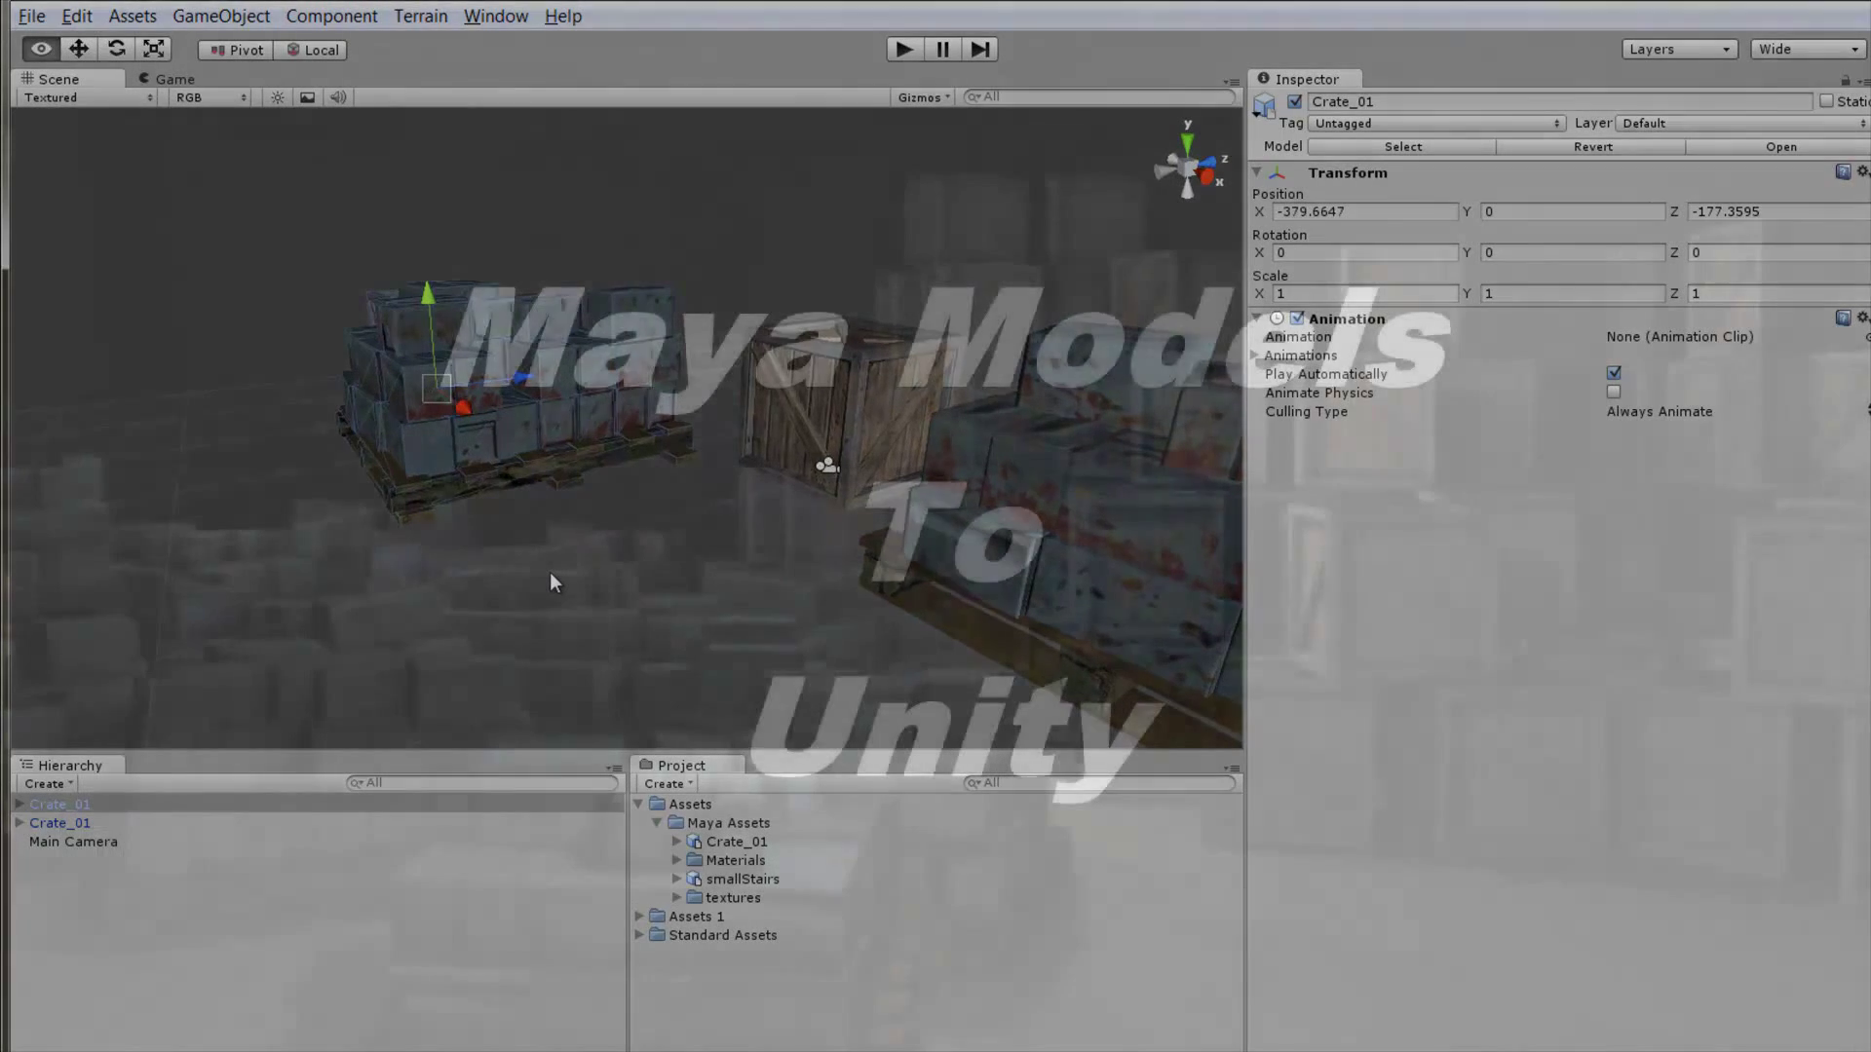